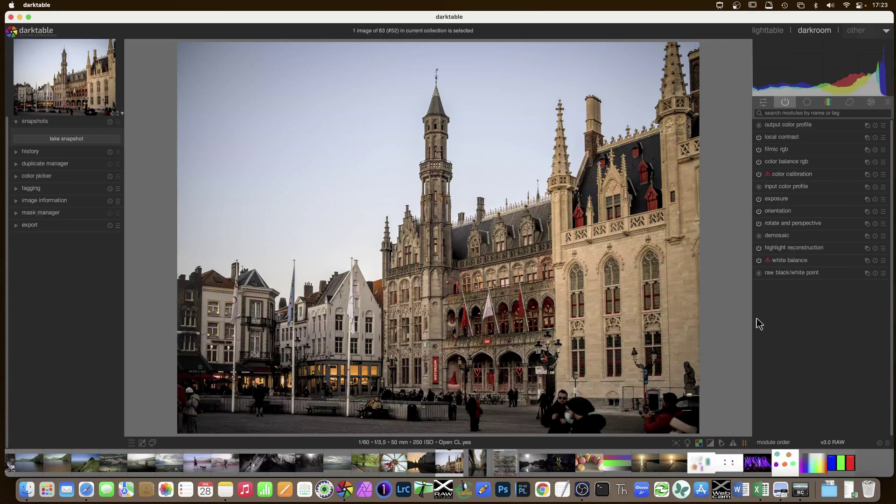
Hide the top header to enlarge the image, then bring it back.
click(743, 244)
click(699, 38)
click(737, 39)
click(724, 48)
key(ctrl+shift+t)
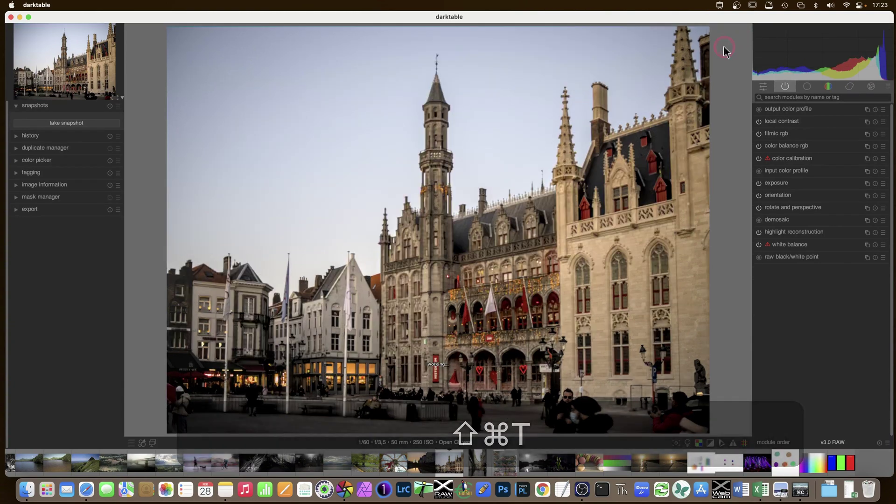
click(704, 102)
key(shift+super+t)
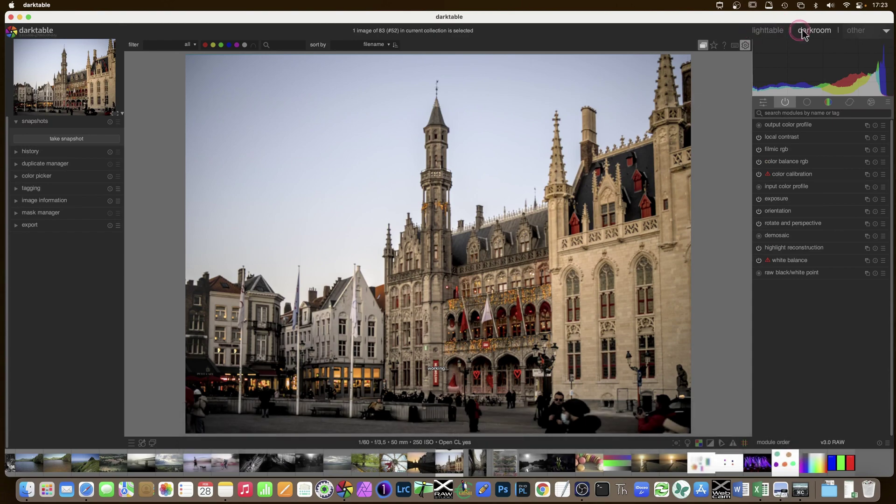
Open the global preferences and keep the scene-referred pixel workflow default under processing.
click(769, 31)
click(834, 32)
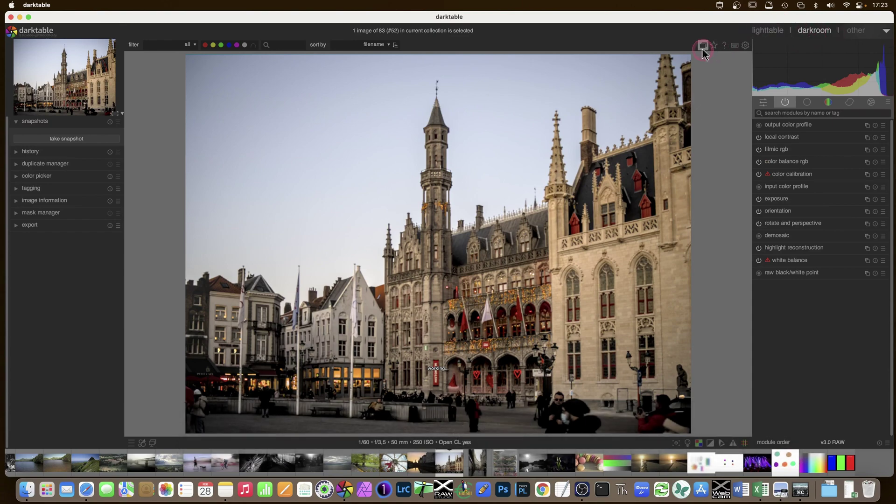
click(746, 46)
click(746, 46)
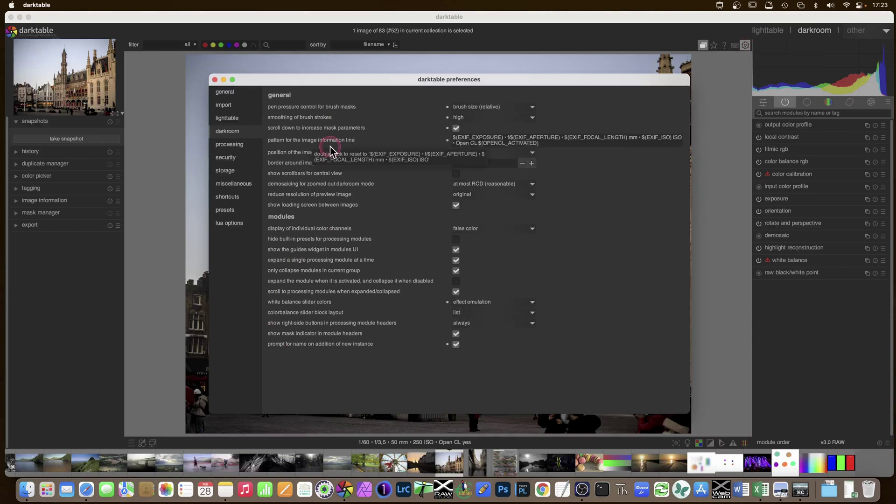
click(233, 146)
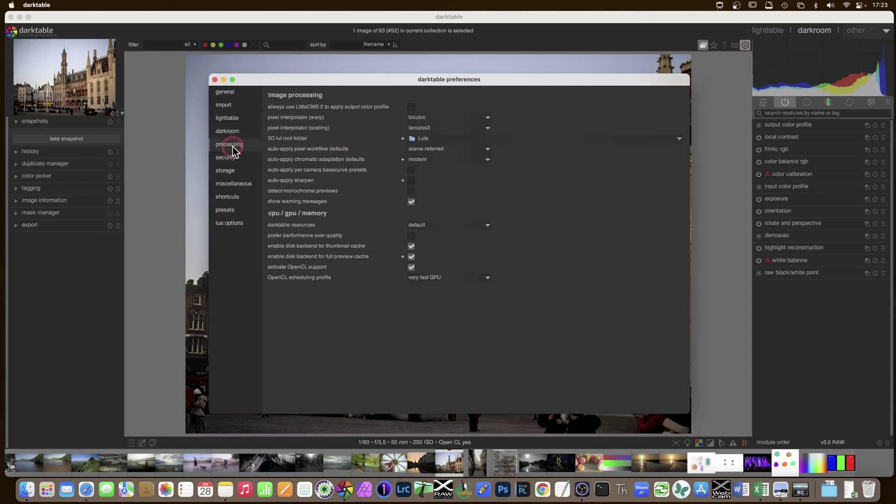
click(428, 154)
click(450, 158)
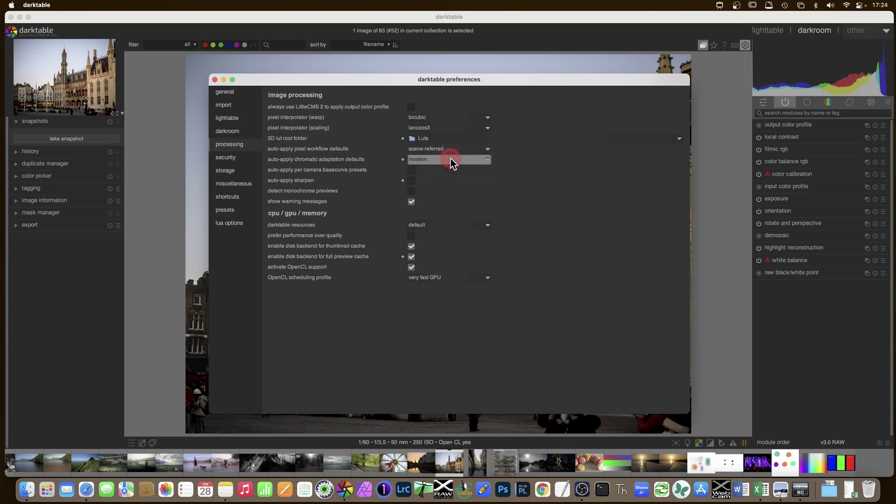
Enable 'mouse wheel scrolls modules side panel' on the miscellaneous preferences page.
click(493, 181)
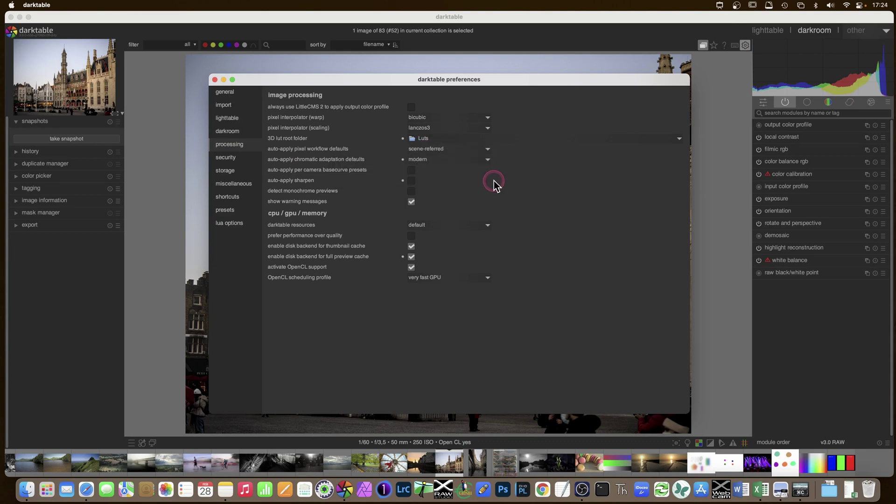
click(653, 209)
click(692, 201)
click(231, 186)
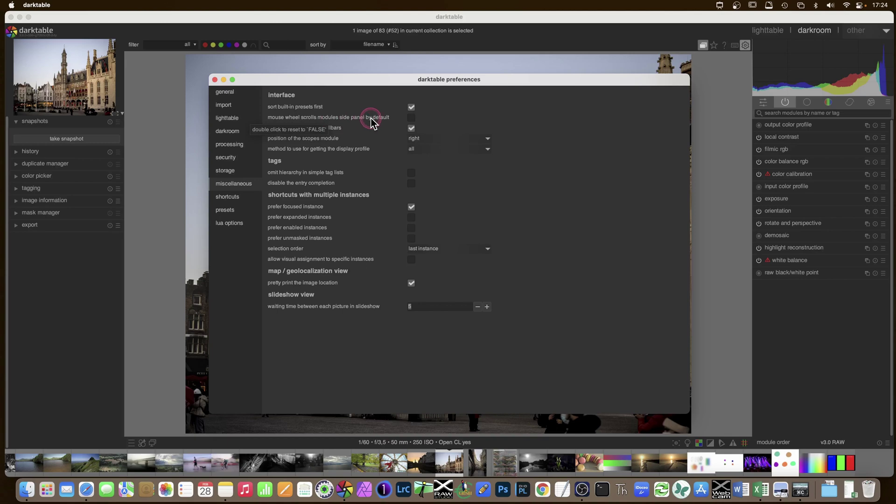
click(411, 117)
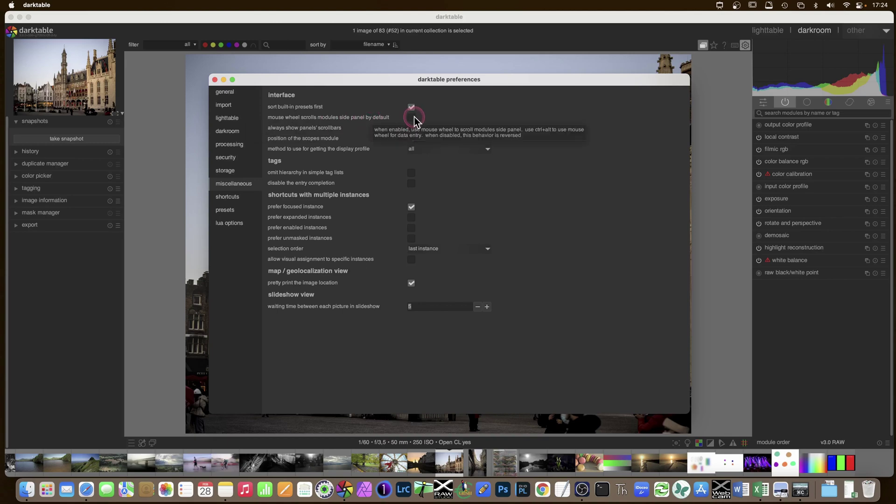
Close preferences, expand color balance rgb, and list only the active modules.
click(215, 81)
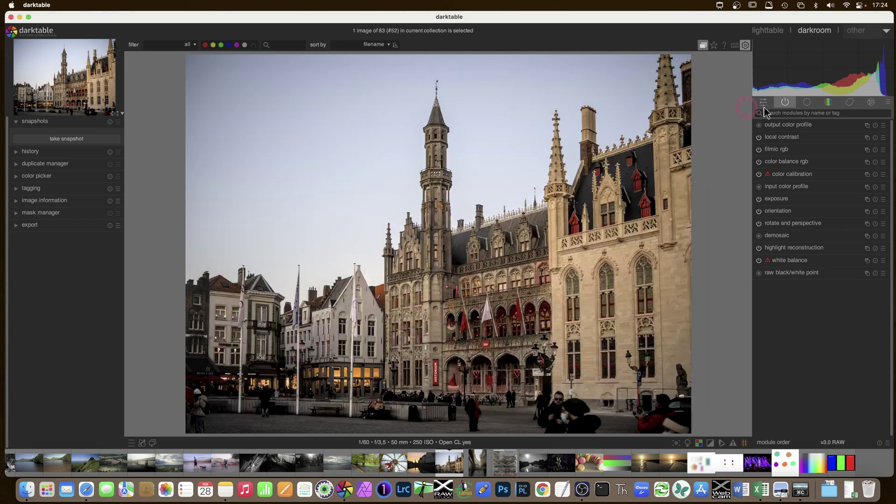
click(828, 102)
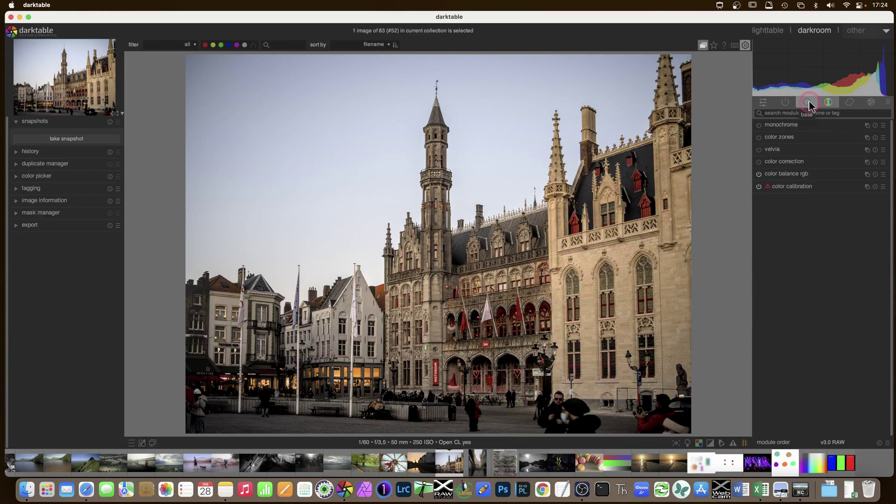
click(793, 173)
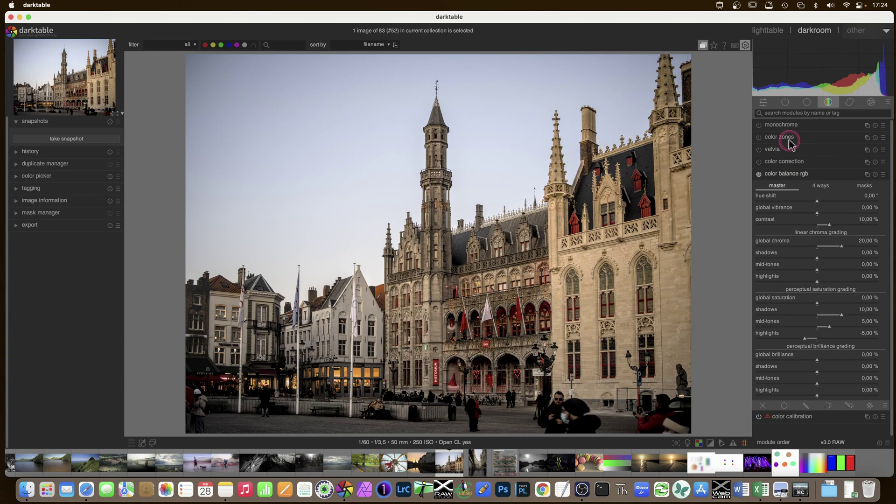
click(783, 101)
scroll(798, 212, down, 5)
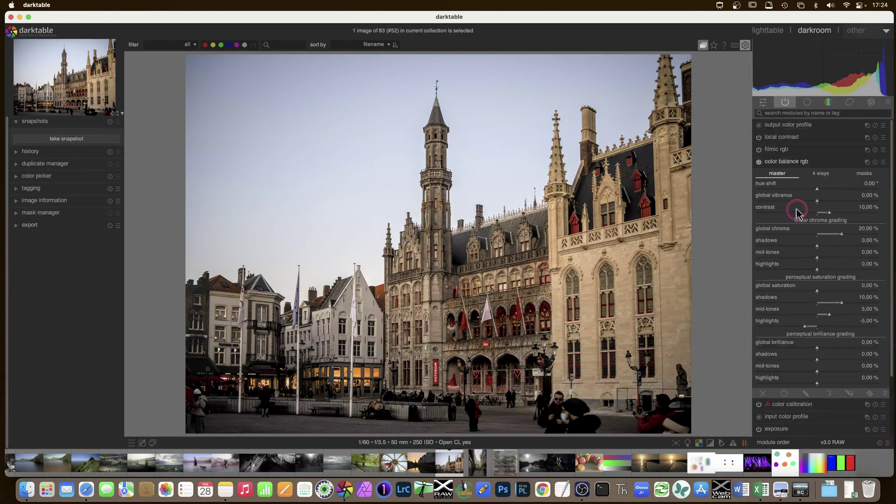
scroll(799, 211, up, 2)
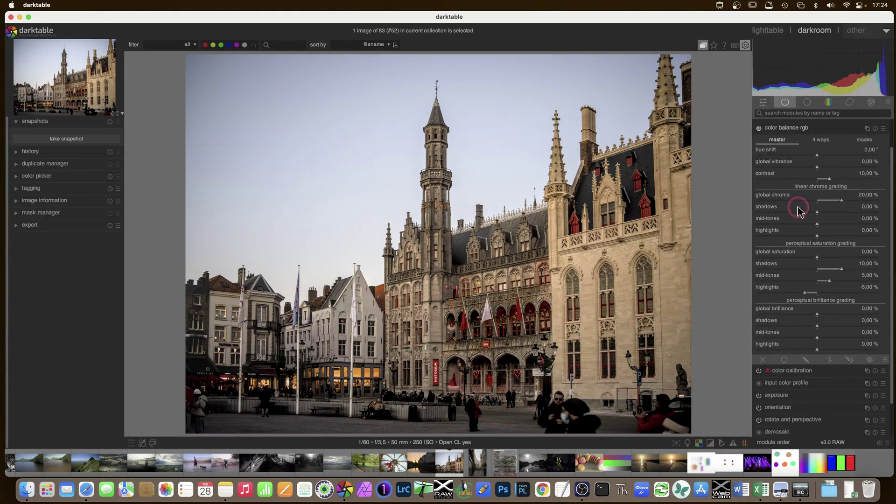
scroll(799, 205, up, 3)
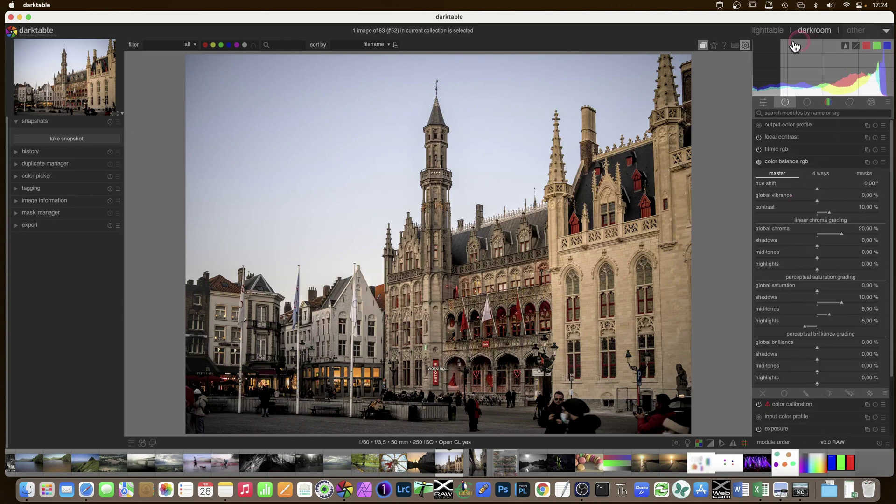
Turn off mouse-wheel panel scrolling and lower color balance rgb contrast from 10 % to 8 %.
click(745, 45)
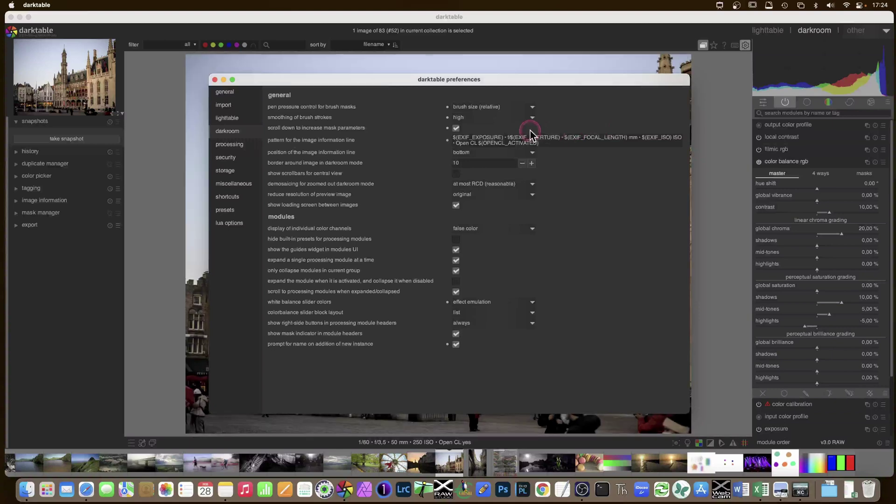
click(233, 185)
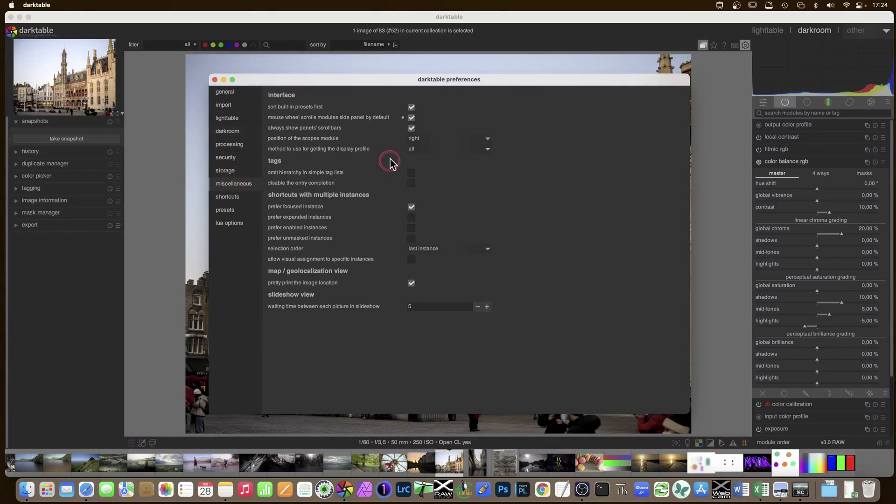
click(411, 117)
click(214, 79)
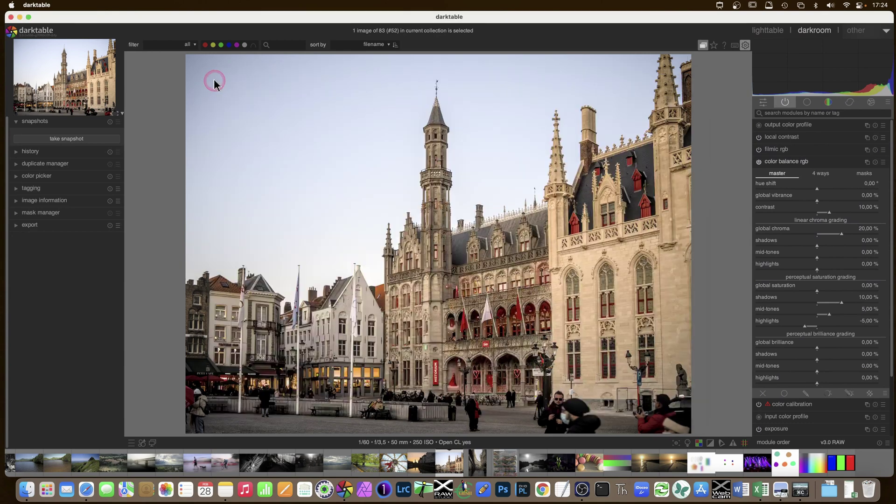
click(816, 220)
drag(815, 221, 793, 222)
click(761, 75)
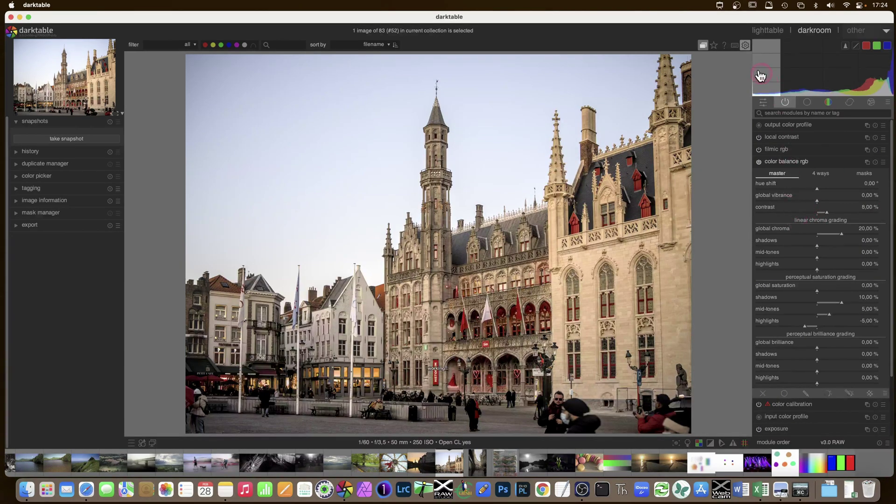
Keep panel scrollbars visible, re-enable mouse-wheel side-panel scrolling, and close preferences.
click(745, 45)
click(251, 132)
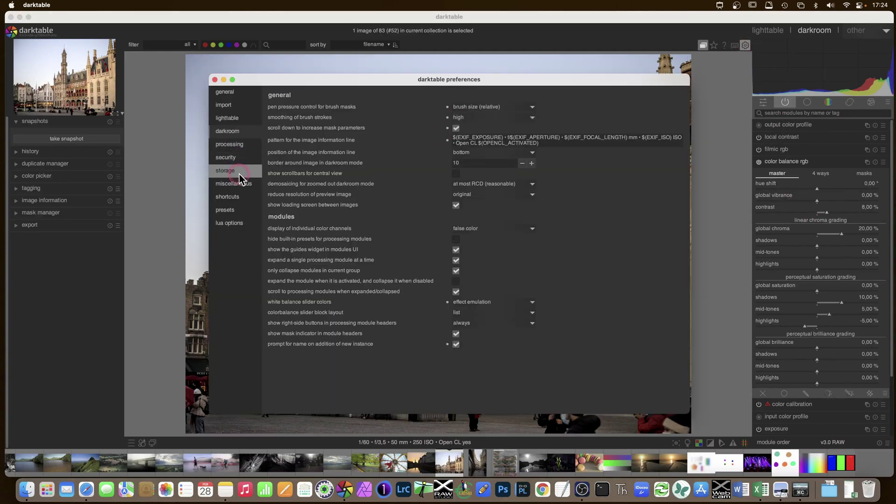
click(233, 183)
click(412, 118)
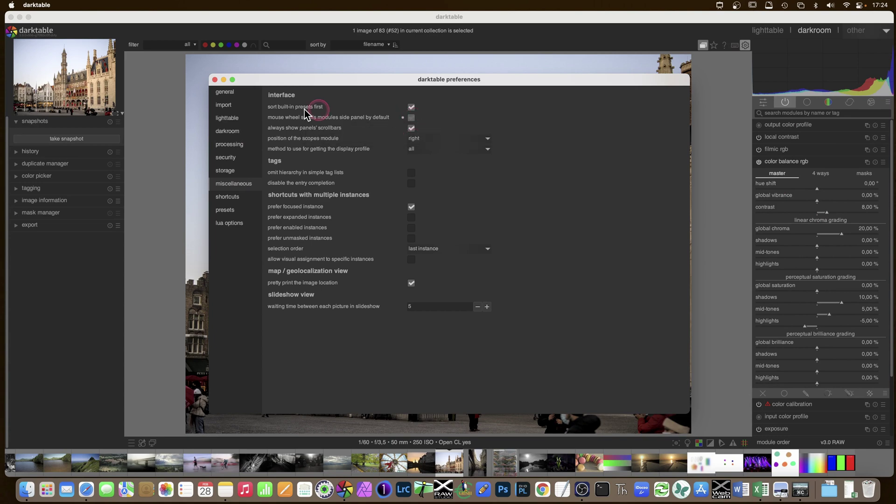
click(405, 130)
click(410, 117)
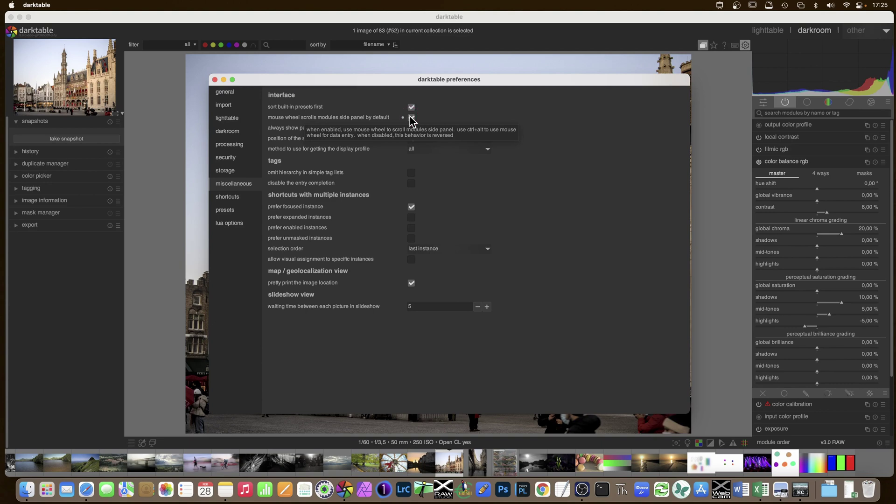
click(215, 81)
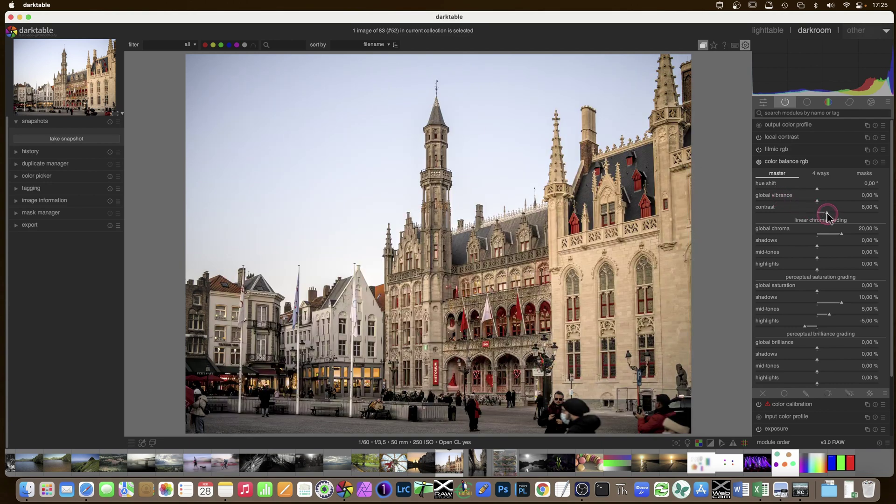
Try fine-tuning color balance rgb contrast, cancel, then drag it to about 9.43 %.
scroll(827, 216, up, 2)
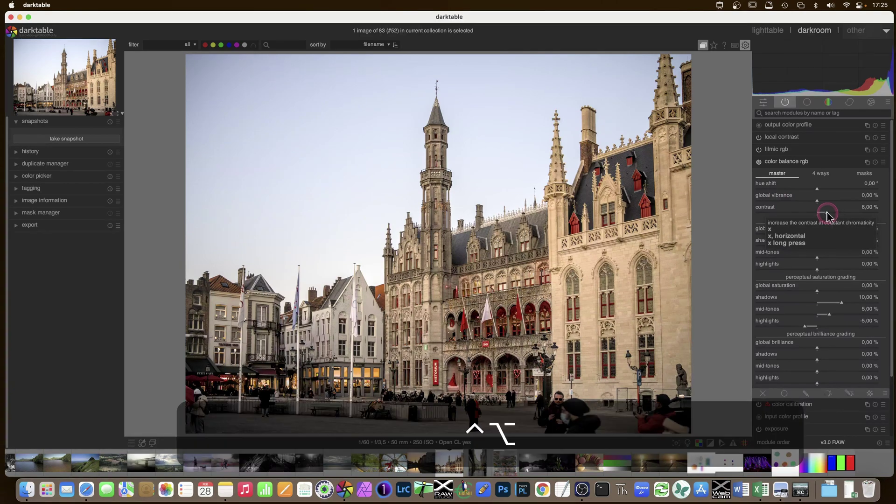
scroll(827, 215, down, 3)
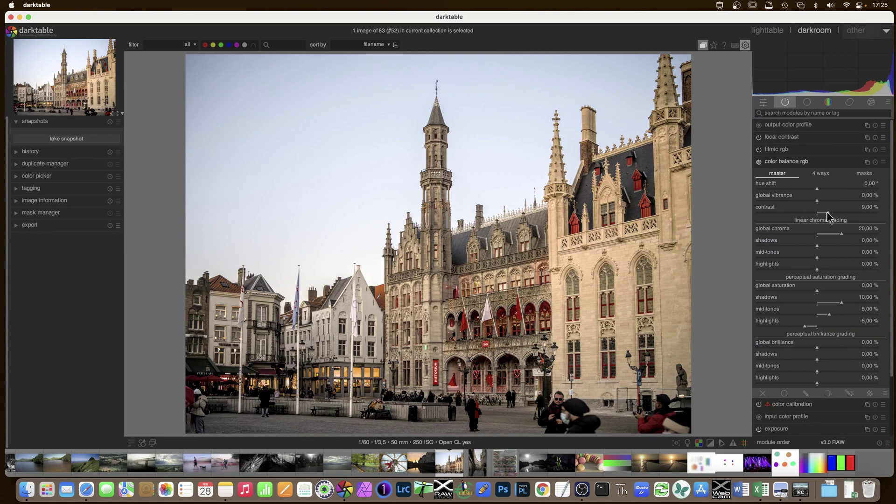
scroll(818, 206, down, 3)
scroll(816, 226, up, 3)
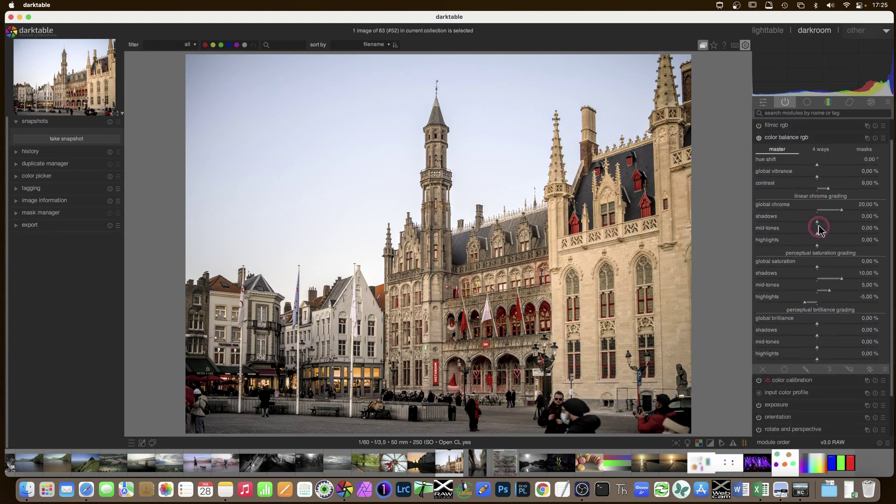
click(834, 214)
right_click(829, 213)
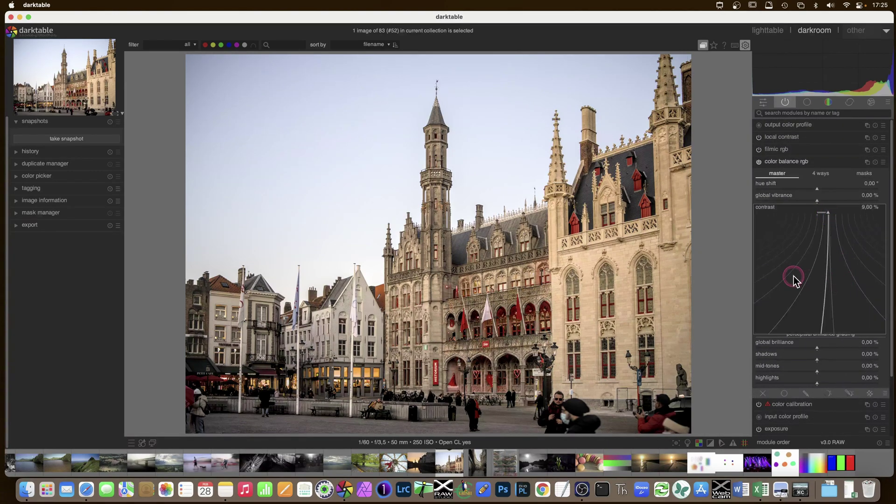
mouse_move(846, 299)
mouse_down()
mouse_move(859, 270)
mouse_move(771, 284)
mouse_move(813, 300)
mouse_move(856, 297)
mouse_up()
key(Escape)
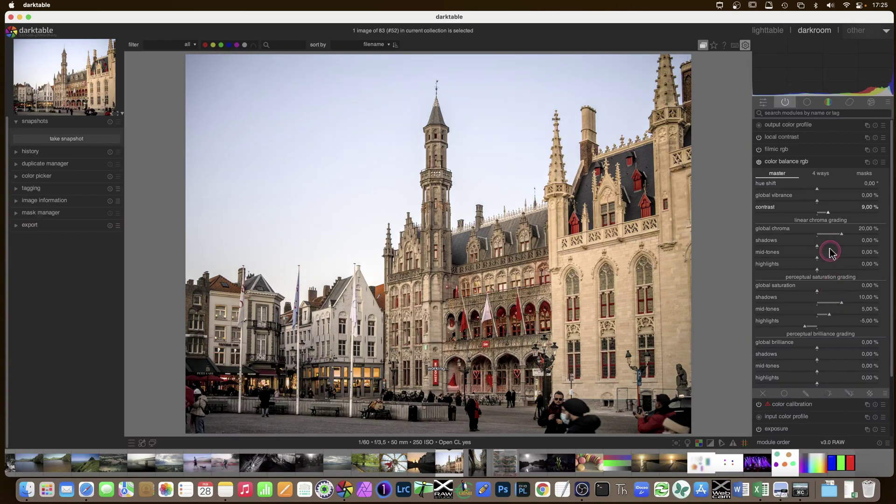
mouse_move(829, 214)
mouse_down()
mouse_move(839, 214)
mouse_move(789, 216)
mouse_move(847, 217)
mouse_move(818, 214)
mouse_move(824, 223)
mouse_up()
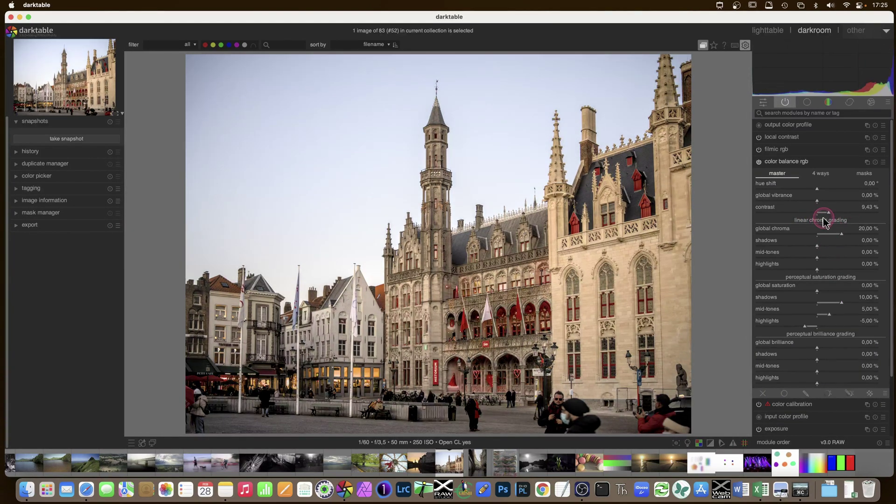
click(745, 45)
Set 'position of the scopes module' to left under miscellaneous and close the preferences.
click(233, 184)
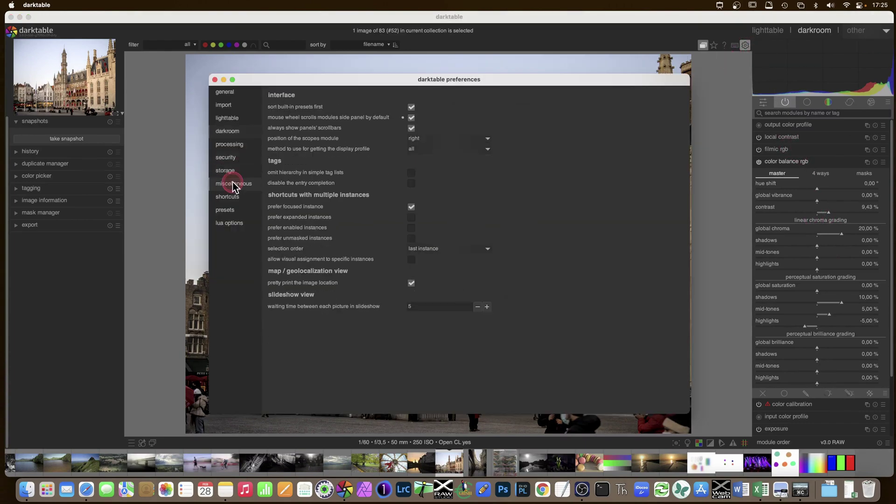
click(423, 182)
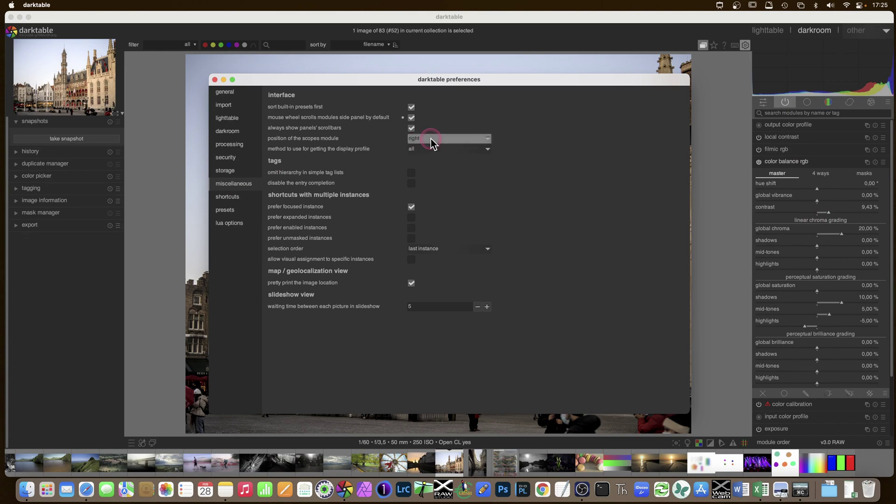
click(273, 141)
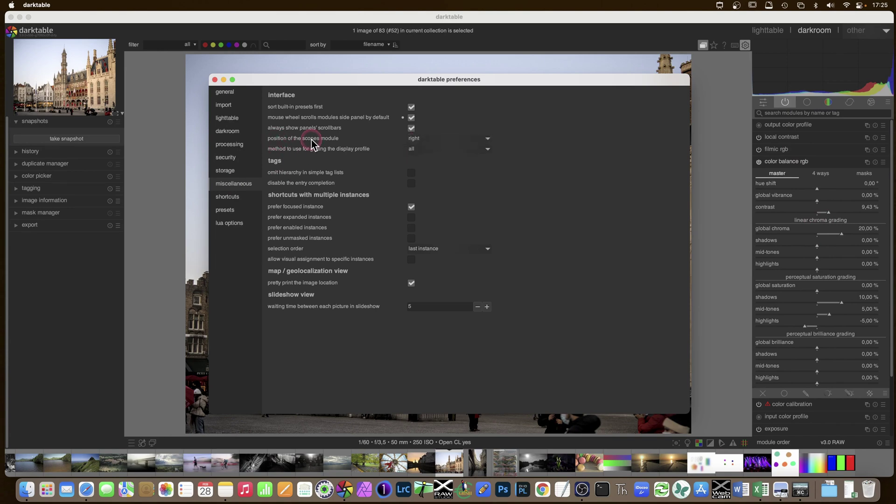
click(460, 136)
click(460, 131)
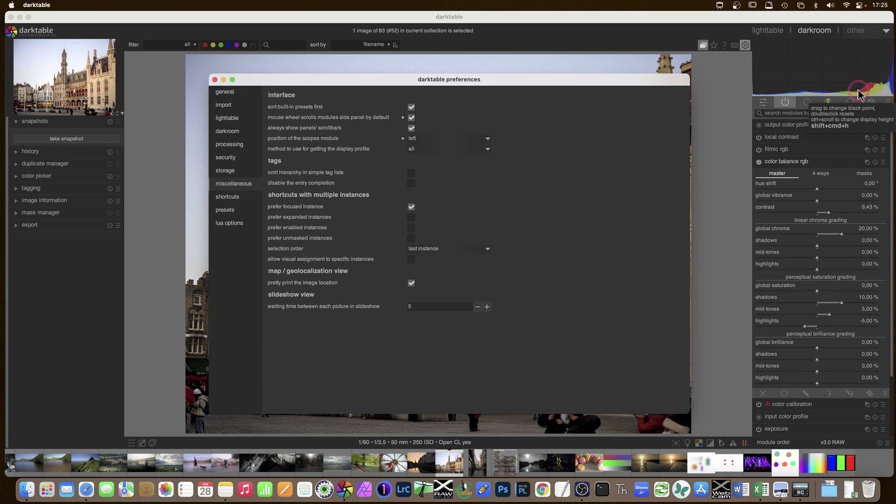
click(214, 81)
click(763, 102)
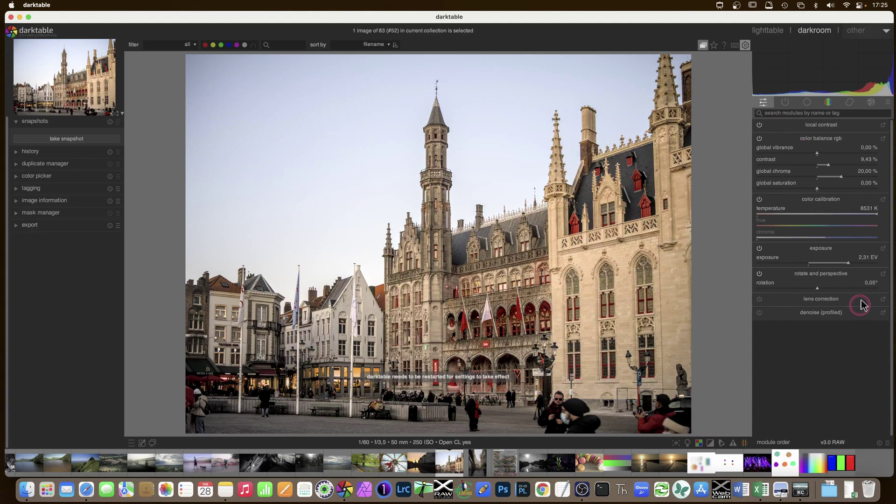
Reload the darkroom via lighttable, then cycle scopes through waveform, RGB parade, vectorscope to histogram.
mouse_move(798, 55)
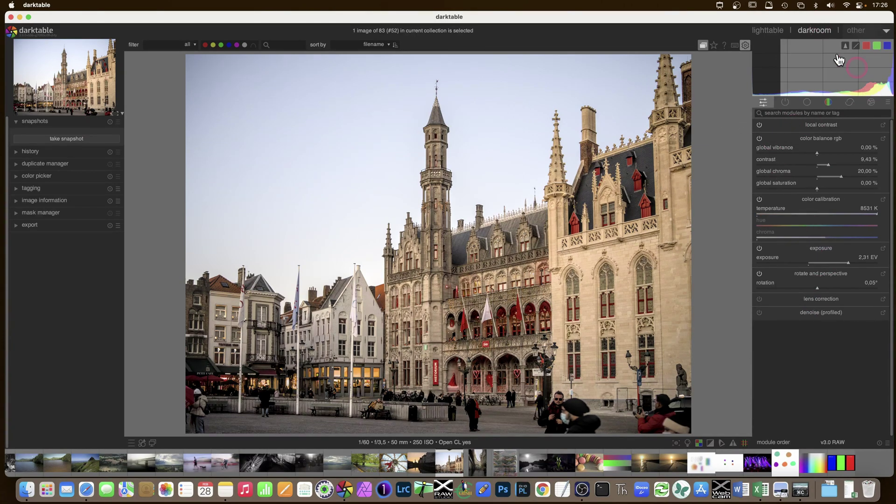
click(769, 31)
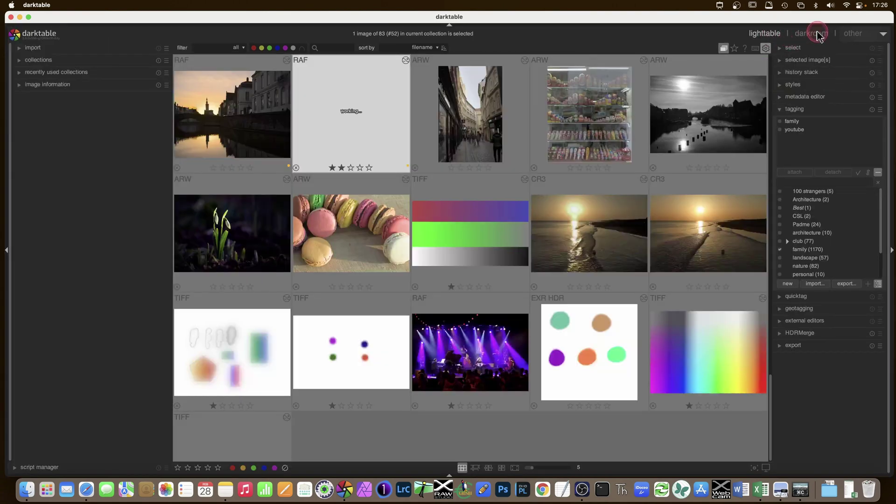
click(811, 34)
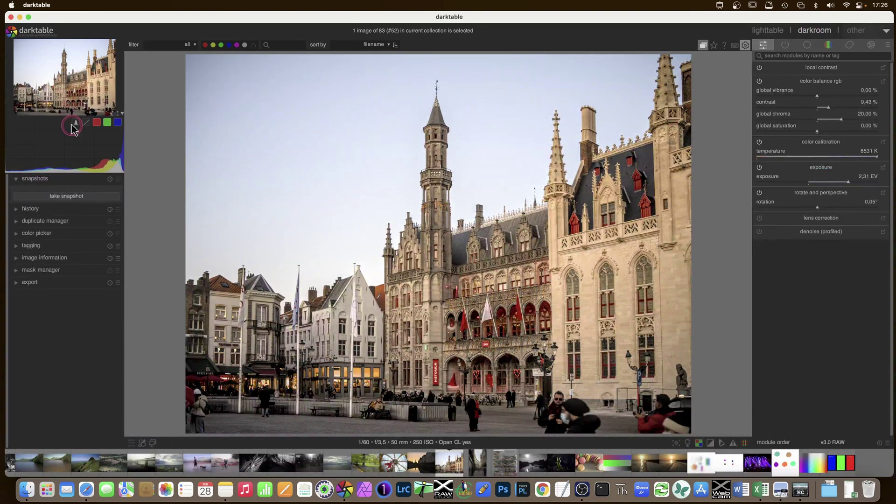
click(76, 123)
click(75, 124)
click(75, 125)
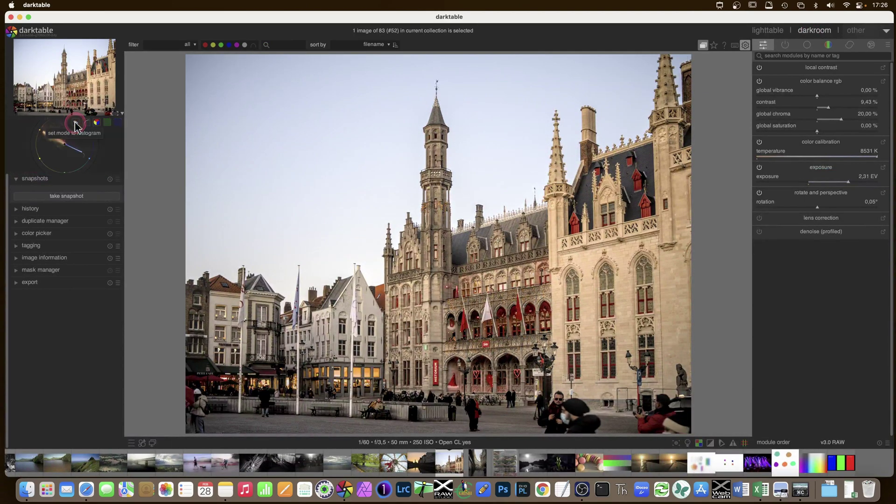
click(77, 123)
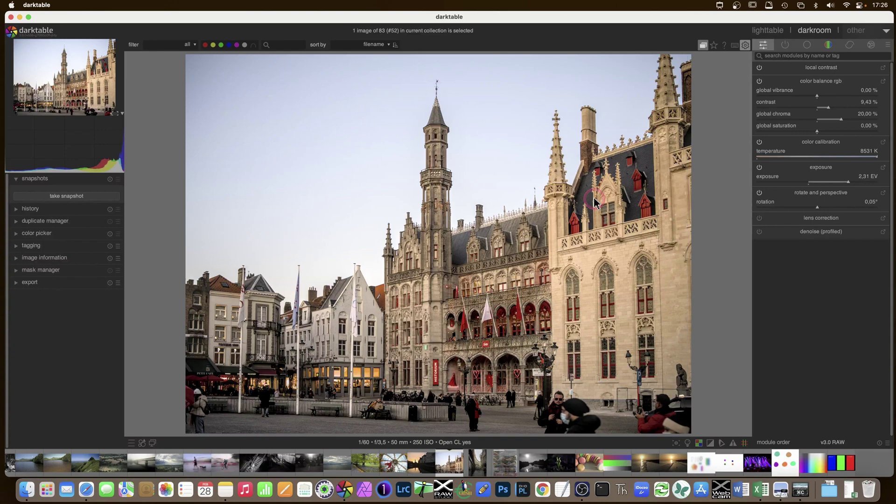
Cycle the scope again through waveform, RGB parade and vectorscope, ending on the regular histogram.
mouse_move(99, 160)
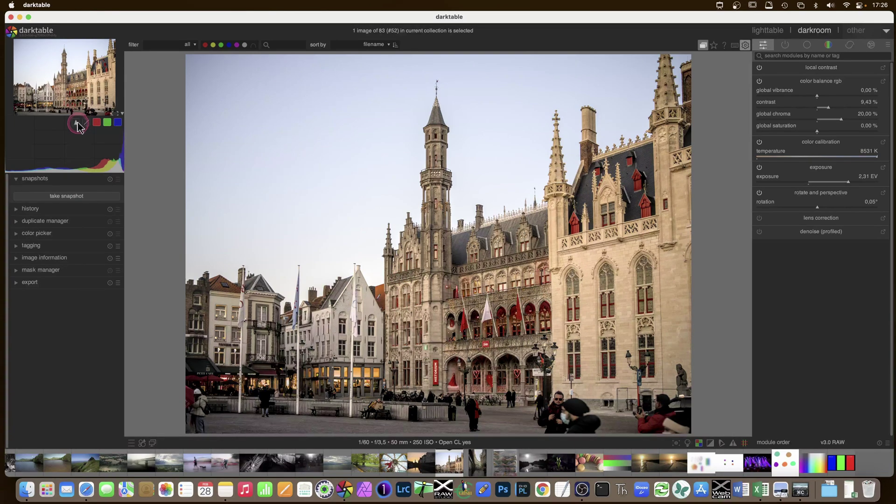
click(78, 123)
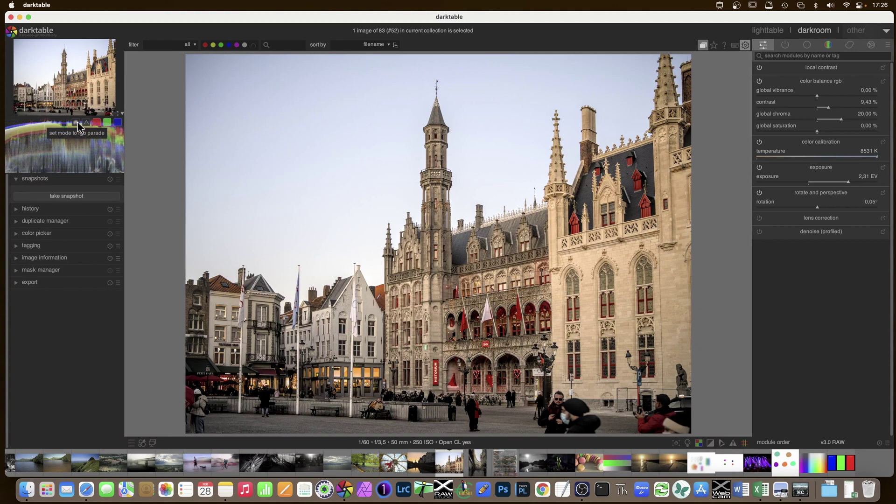
click(78, 124)
click(79, 125)
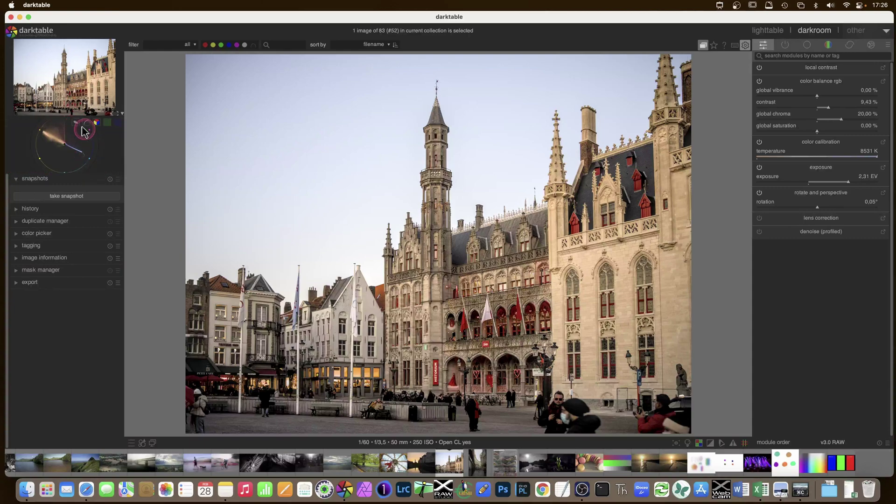
click(83, 130)
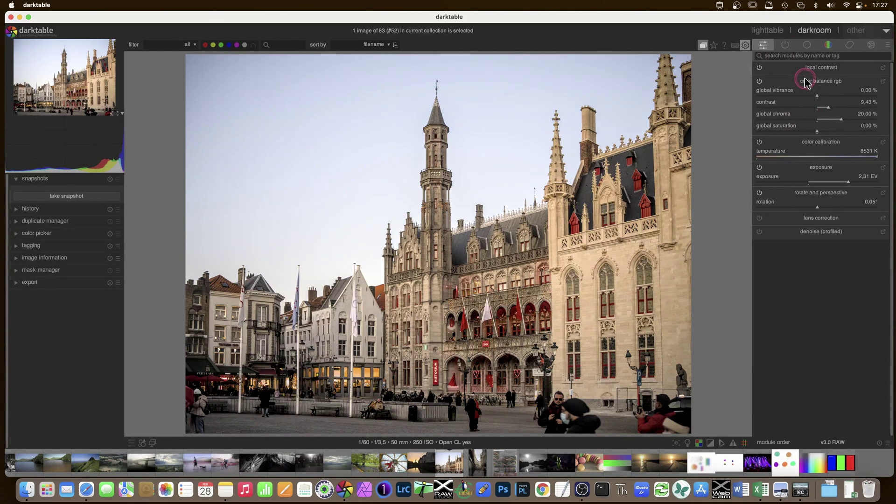
Show the active modules list with the color balance rgb module collapsed.
click(785, 44)
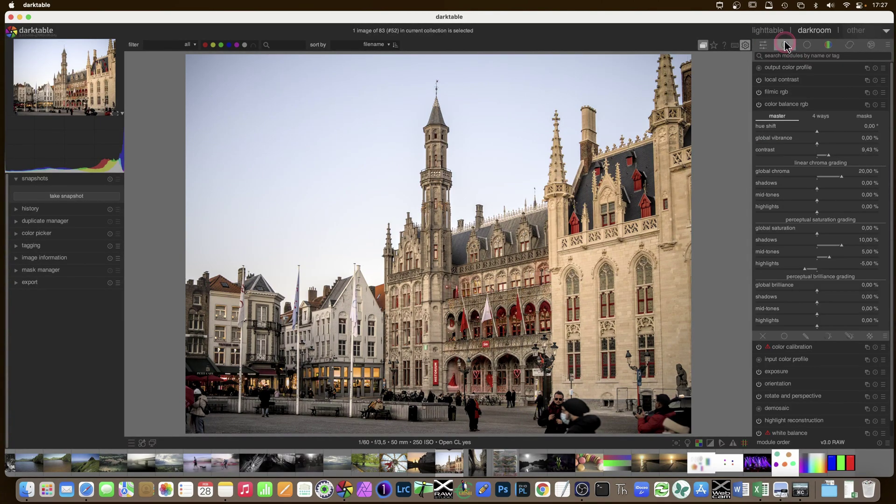
click(788, 99)
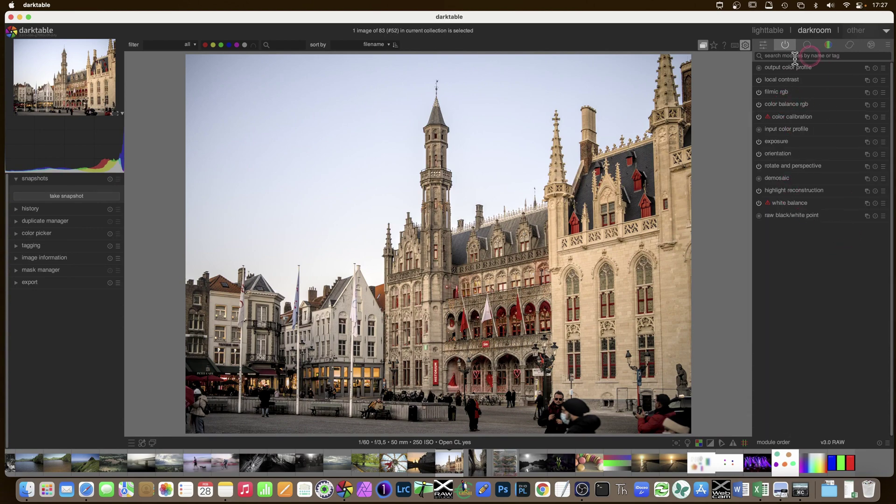
click(785, 45)
click(760, 216)
mouse_move(807, 218)
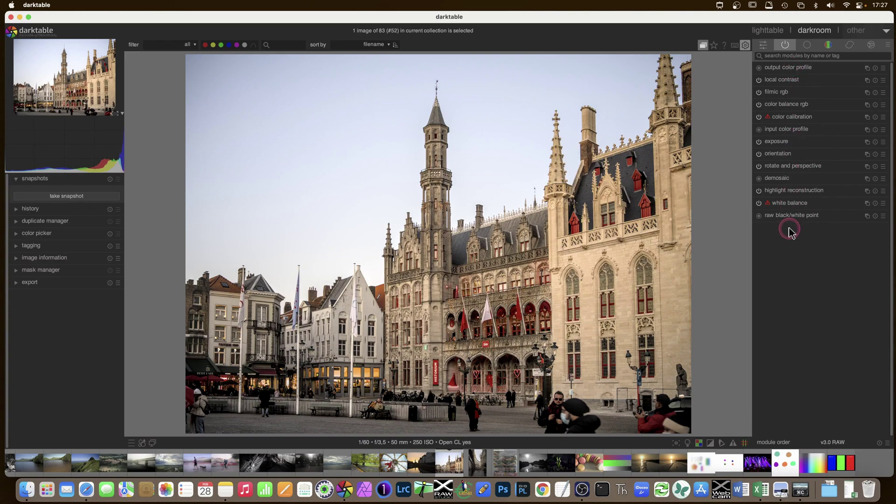
click(806, 45)
Enable astrophoto denoise and drag it between color balance rgb and color calibration.
click(827, 45)
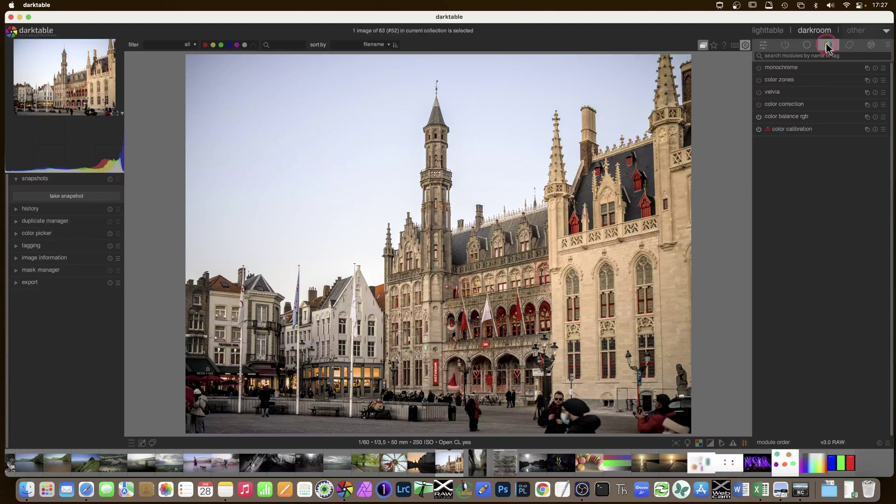
click(850, 45)
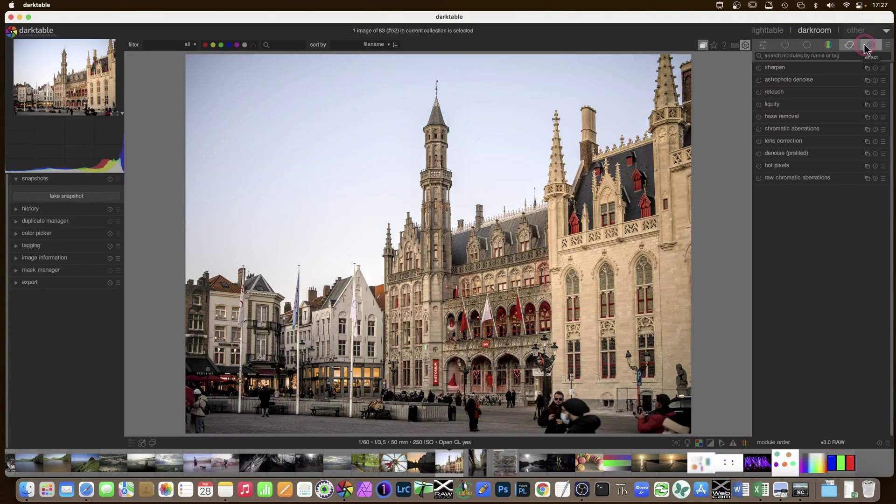
click(785, 44)
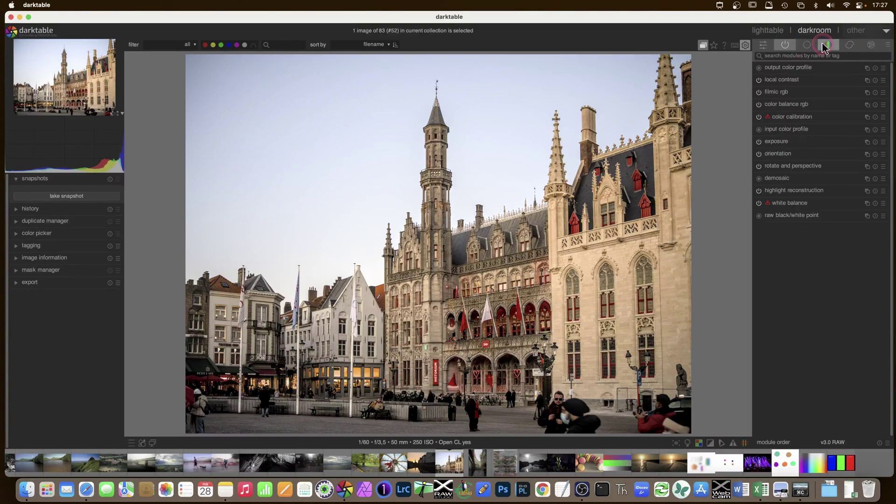
click(849, 45)
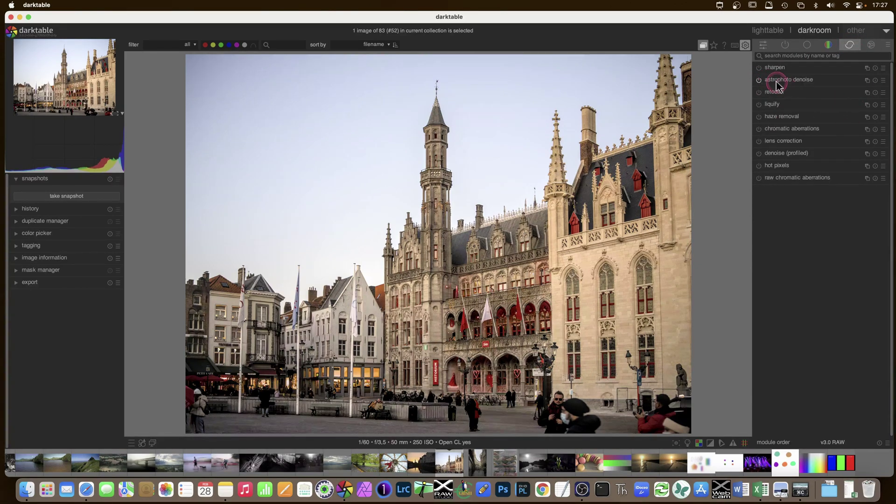
click(784, 45)
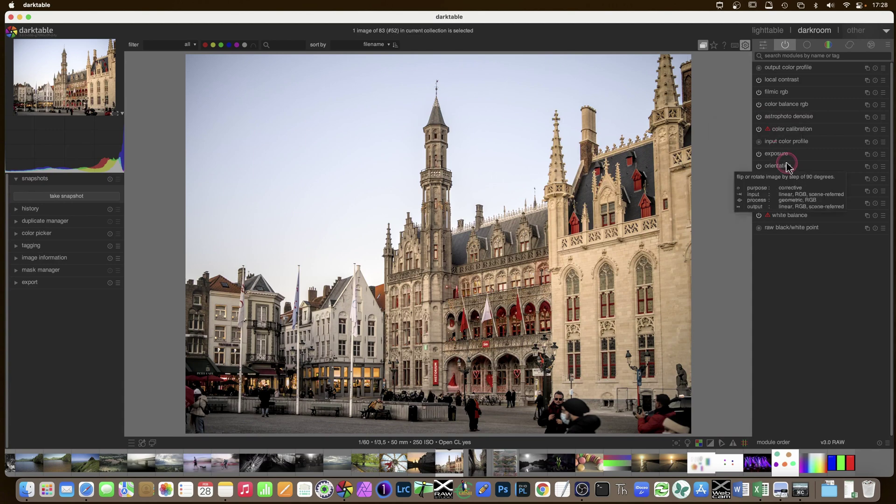
click(780, 114)
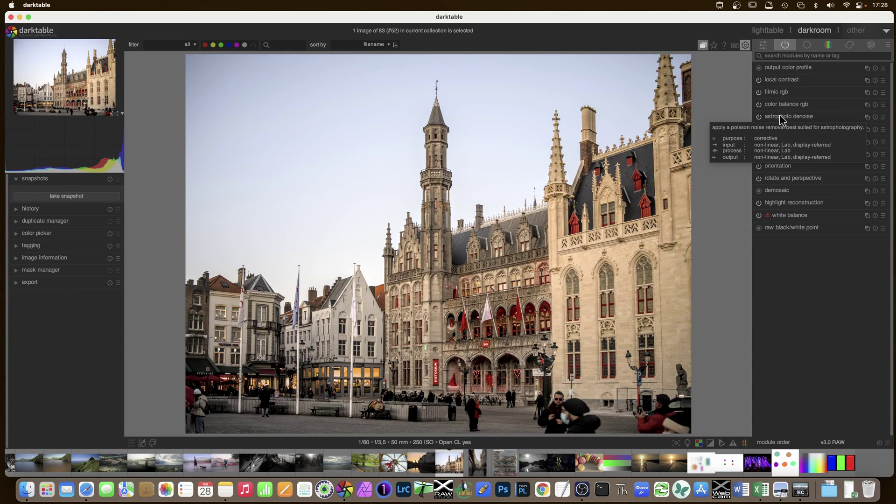
mouse_move(780, 117)
mouse_down()
mouse_move(780, 140)
mouse_move(780, 96)
mouse_move(793, 105)
mouse_move(789, 122)
mouse_up()
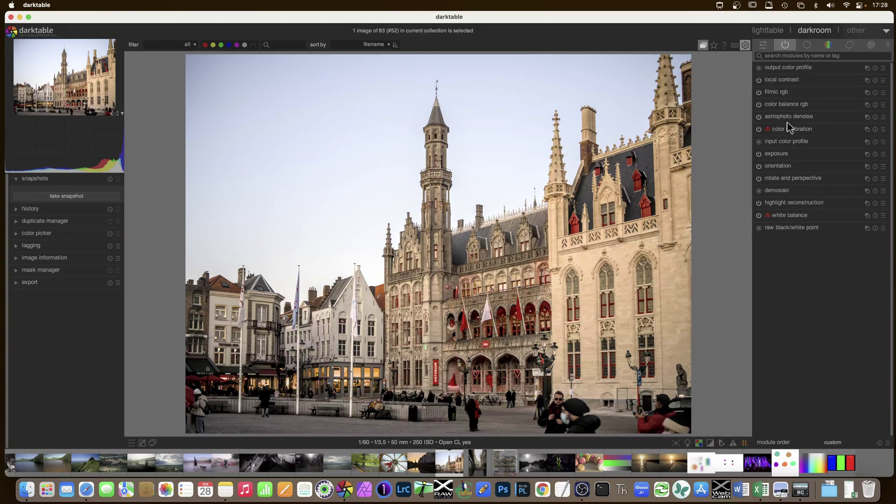
Switch off astrophoto denoise and browse the full module list before returning to active modules.
click(759, 104)
click(759, 117)
click(786, 46)
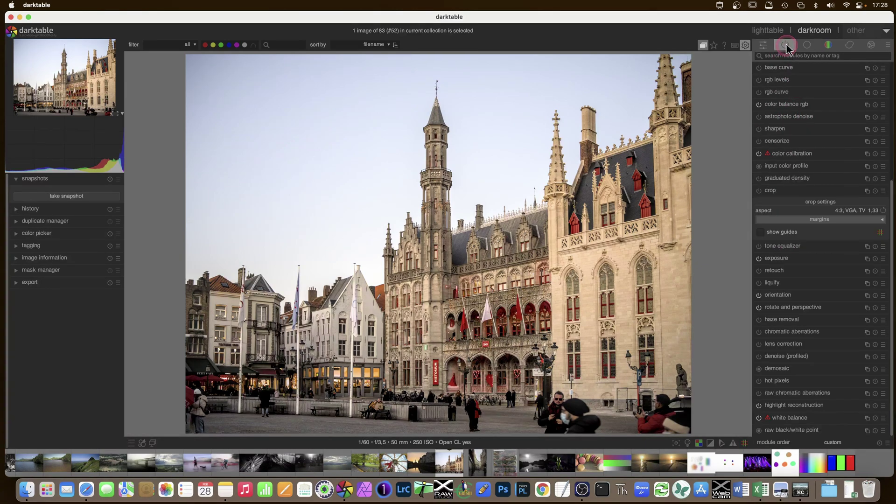
click(785, 46)
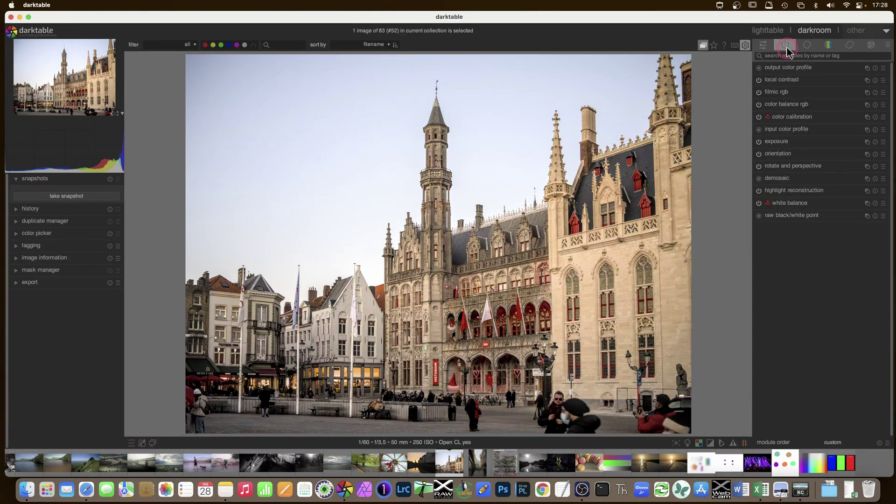
click(786, 47)
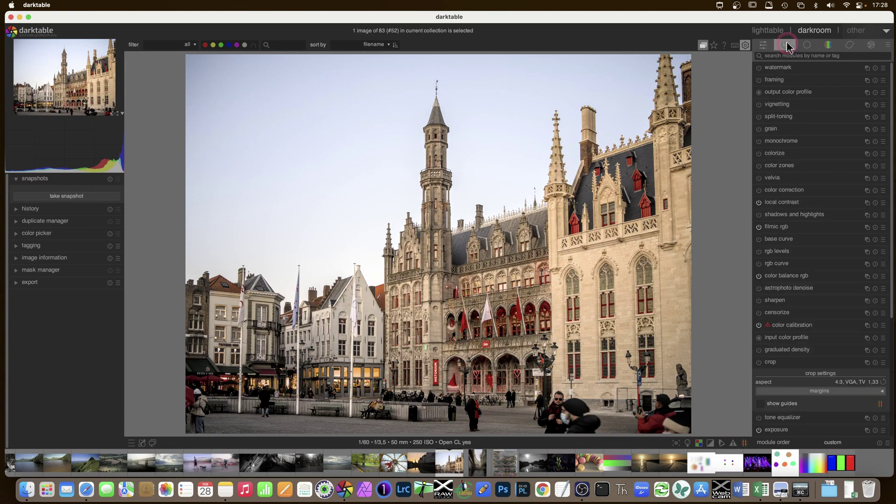
scroll(813, 197, down, 5)
scroll(814, 198, up, 5)
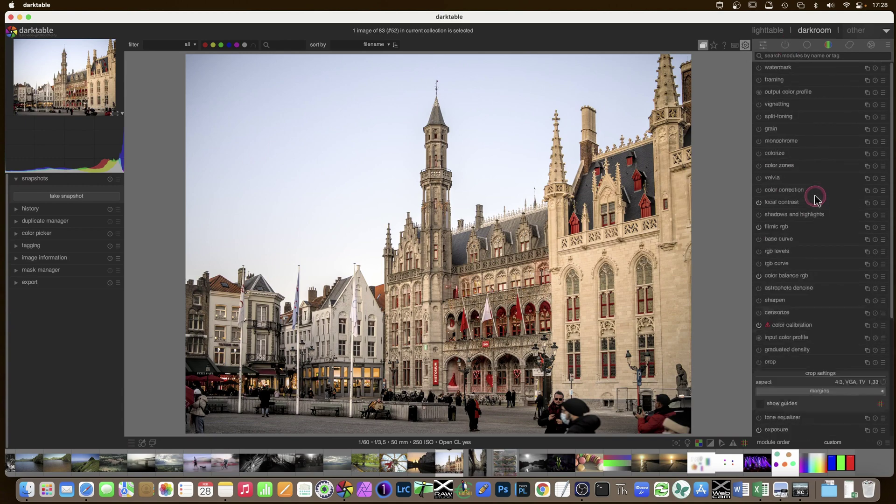
click(785, 45)
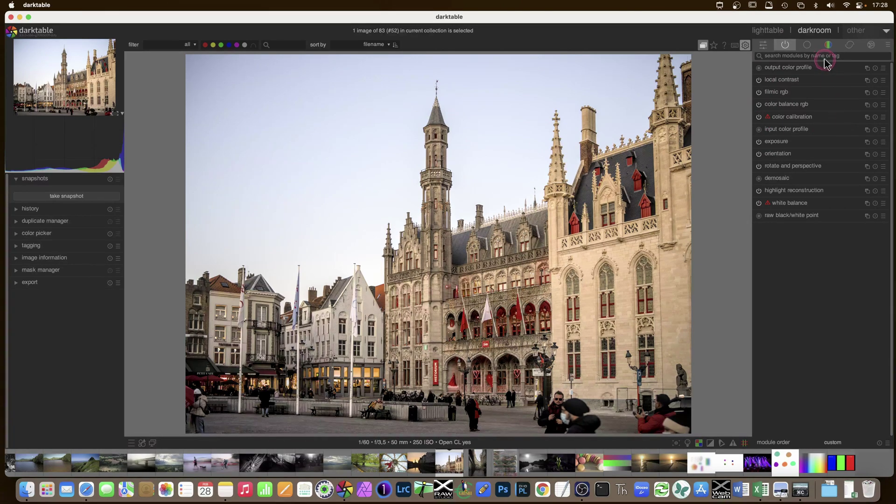
Collapse crop in the tone group, then step through the color and correct groups to effect.
click(811, 48)
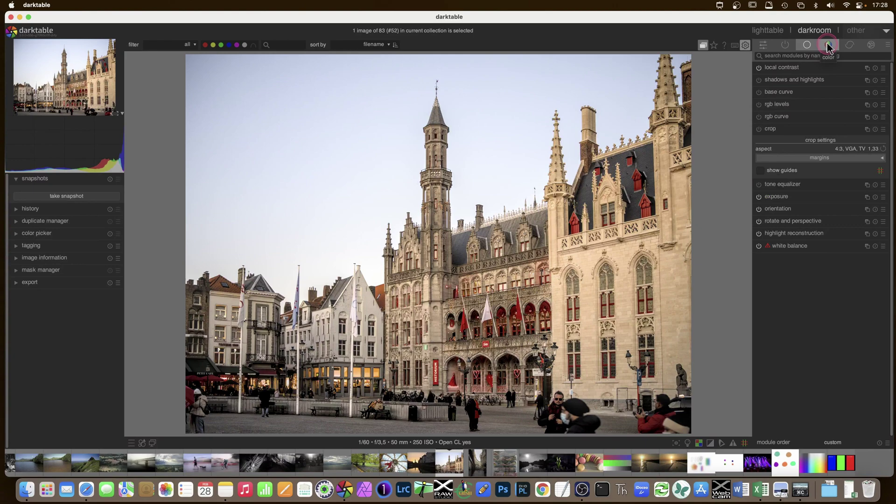
click(772, 129)
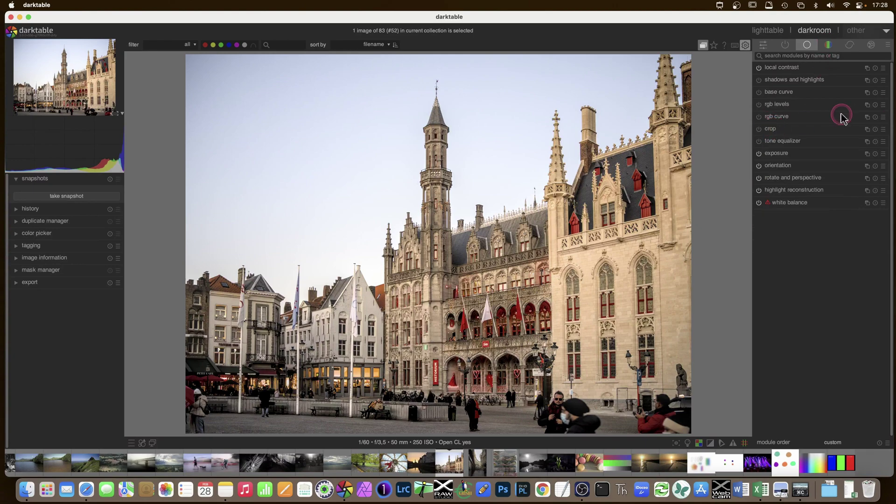
click(828, 45)
click(850, 45)
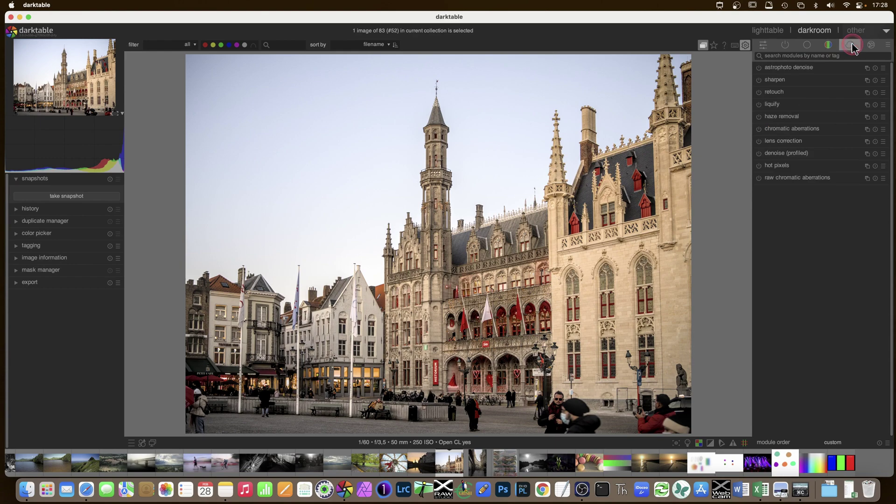
click(871, 45)
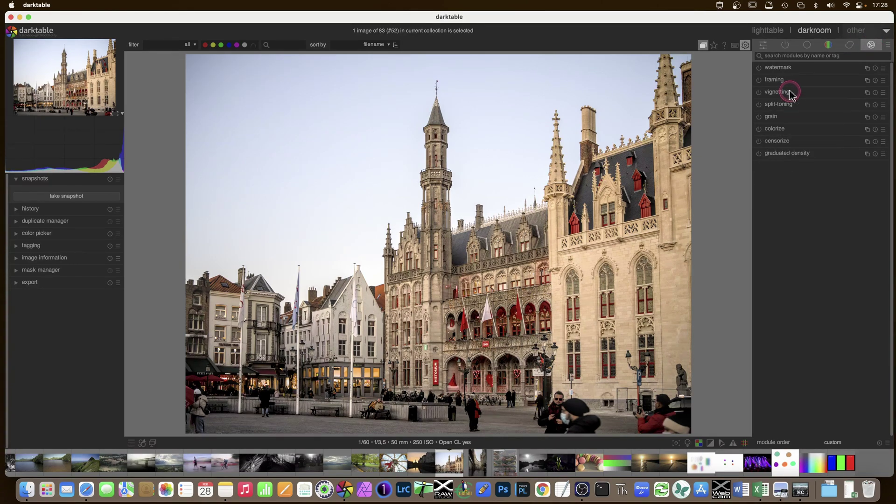
Switch to the 'modules: all' layout preset and browse its color, tone and correct groups.
click(887, 46)
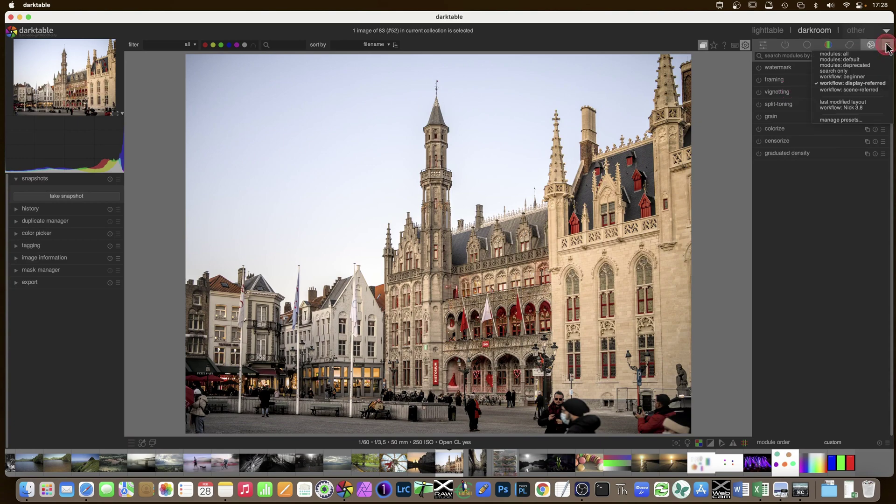
click(848, 89)
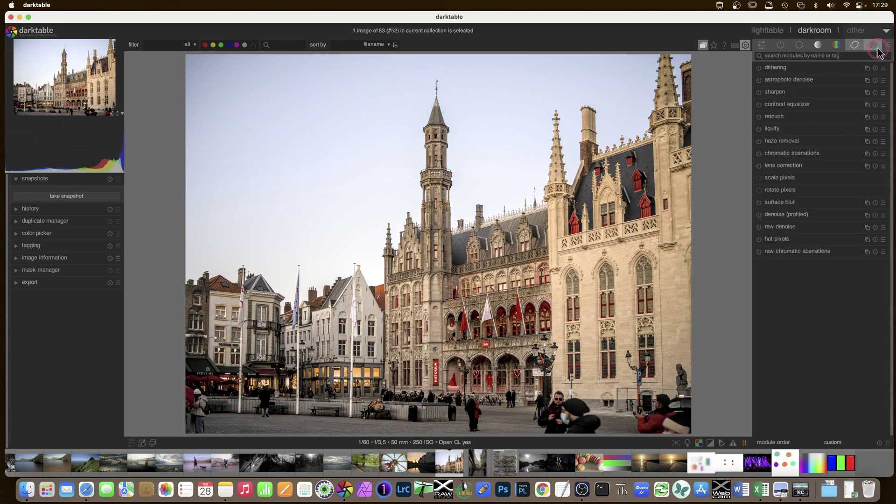
click(840, 45)
click(817, 45)
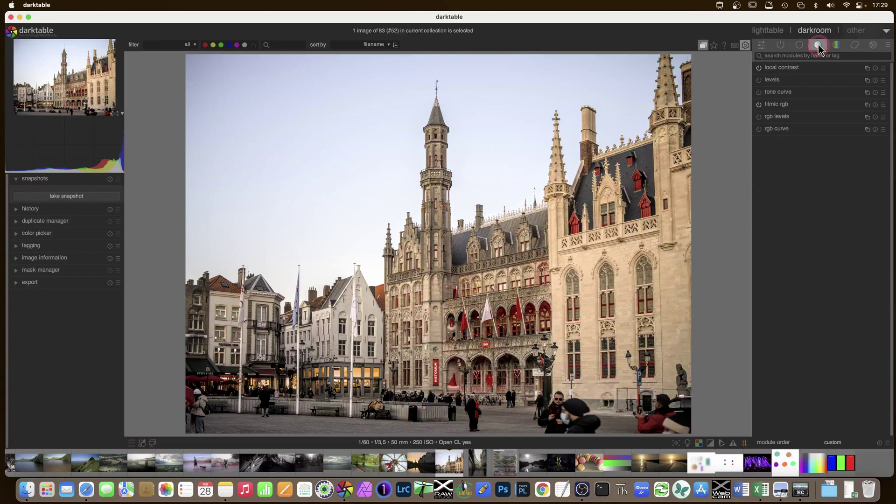
click(856, 48)
click(854, 49)
click(852, 50)
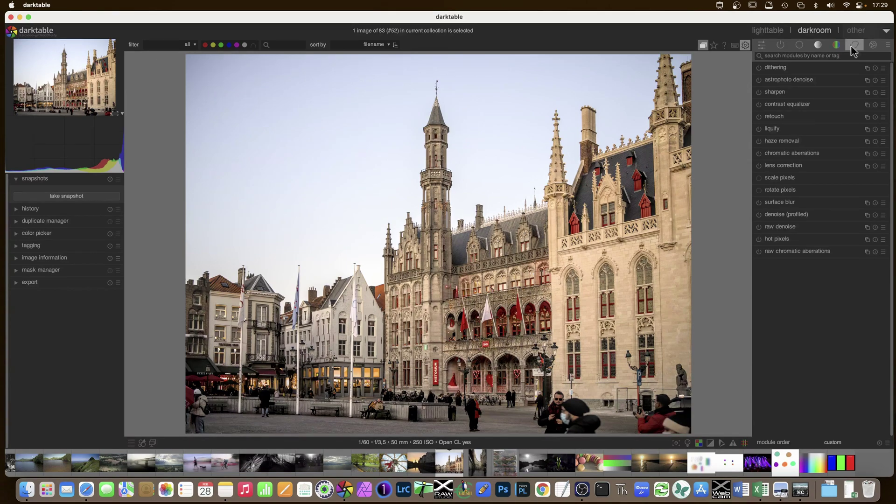
Start a search of modules by name in the module search box.
click(850, 50)
click(847, 57)
click(833, 57)
click(782, 55)
text(color)
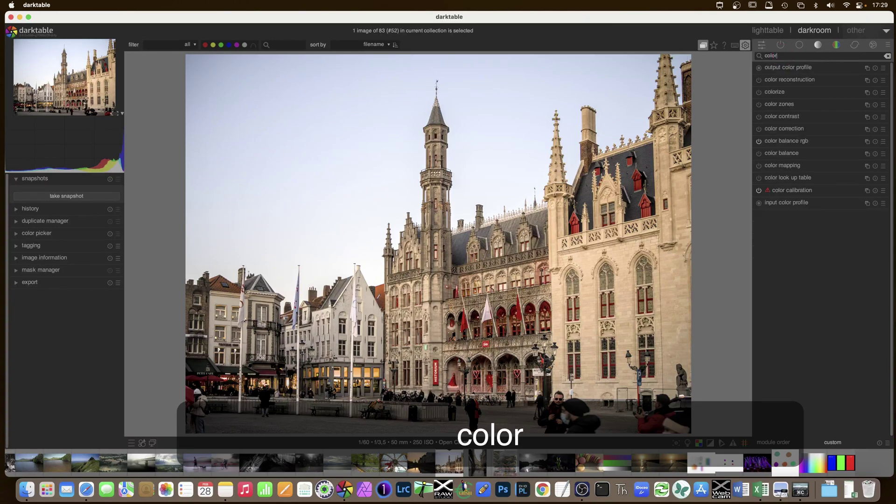
click(769, 96)
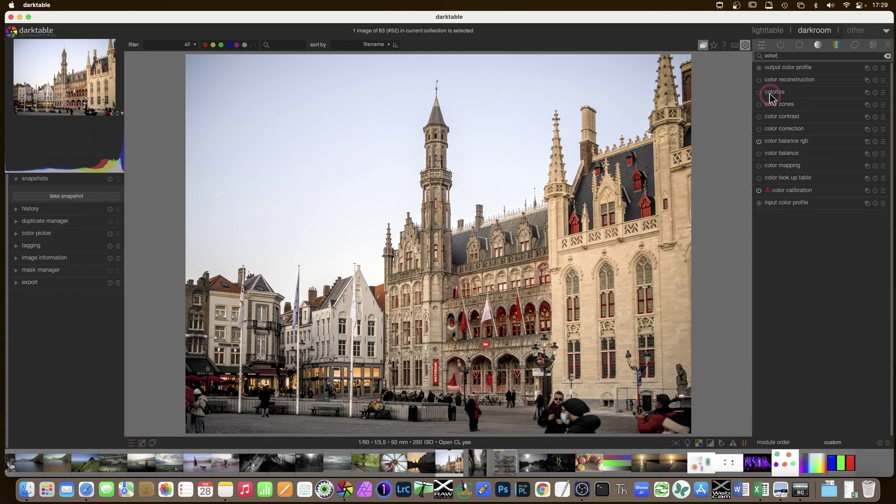
key(BackSpace)
key(BackSpace)
key(BackSpace)
key(BackSpace)
key(BackSpace)
click(842, 28)
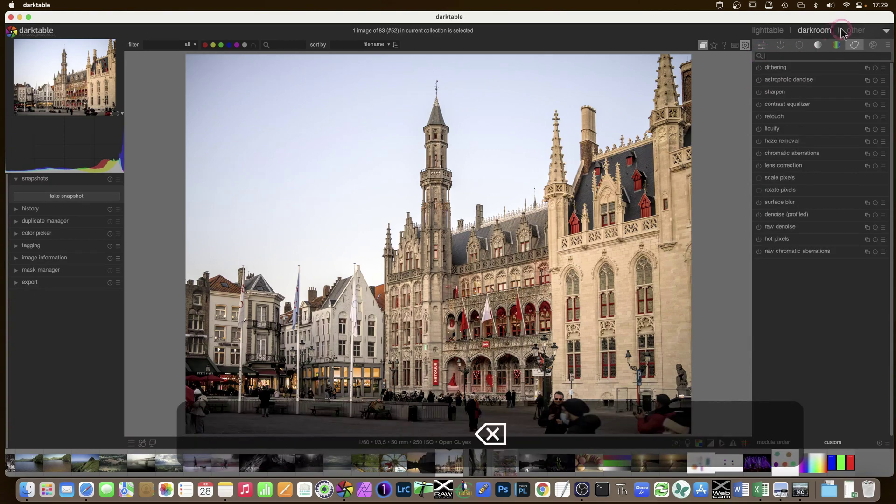
click(814, 58)
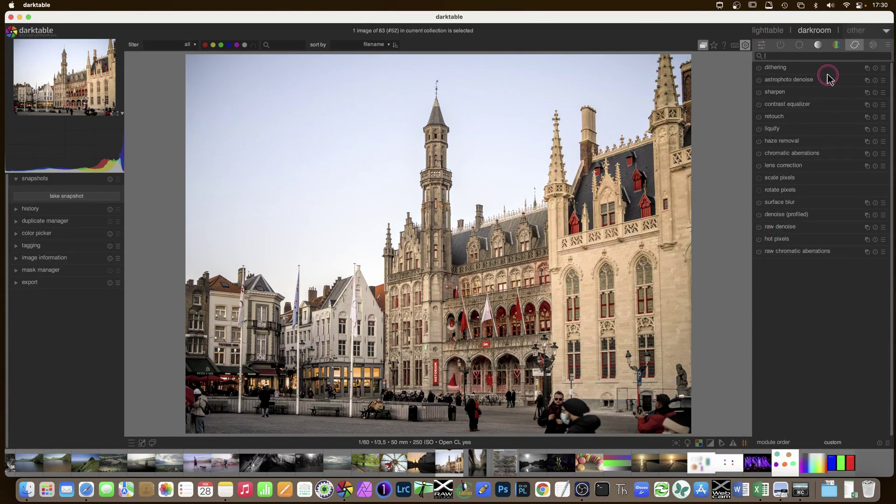
click(886, 46)
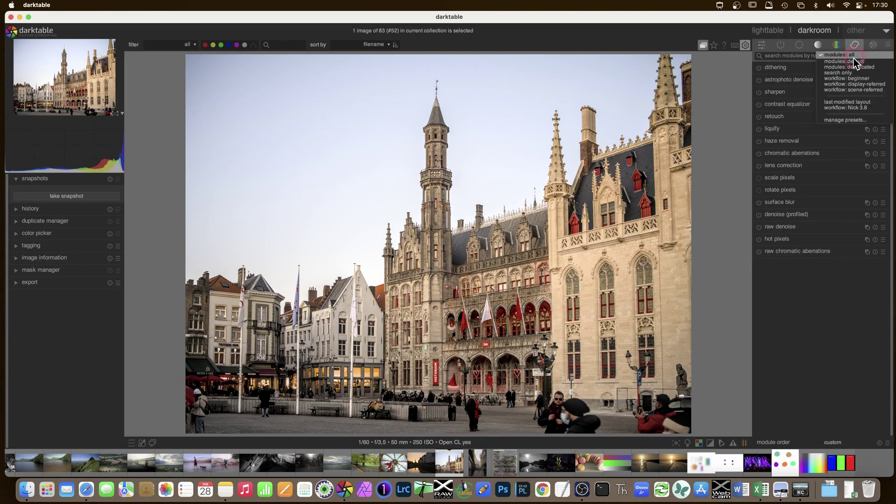
Open the module layout manager and view the 'workflow: display-referred' preset.
click(862, 122)
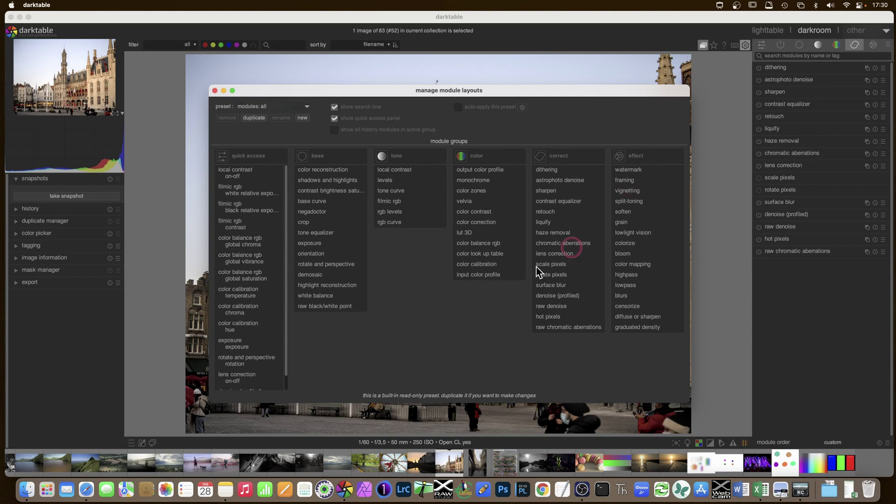
click(307, 107)
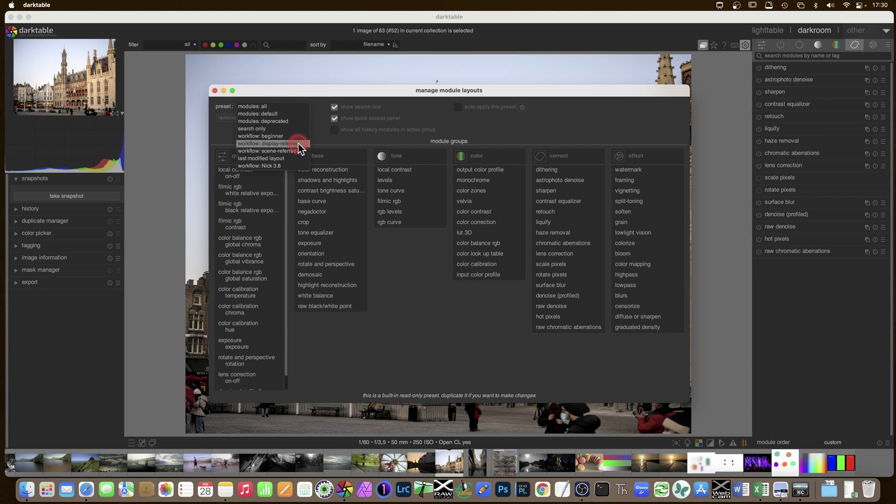
click(272, 144)
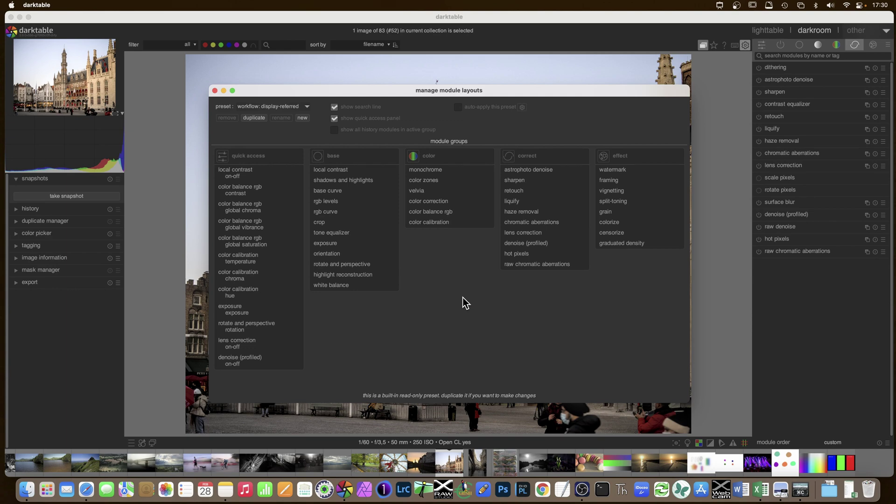
click(422, 250)
click(514, 307)
click(481, 279)
click(385, 346)
Select 'workflow: scene-referred' and duplicate it, prompting the name 'workflow: scene-referred_1'.
click(303, 106)
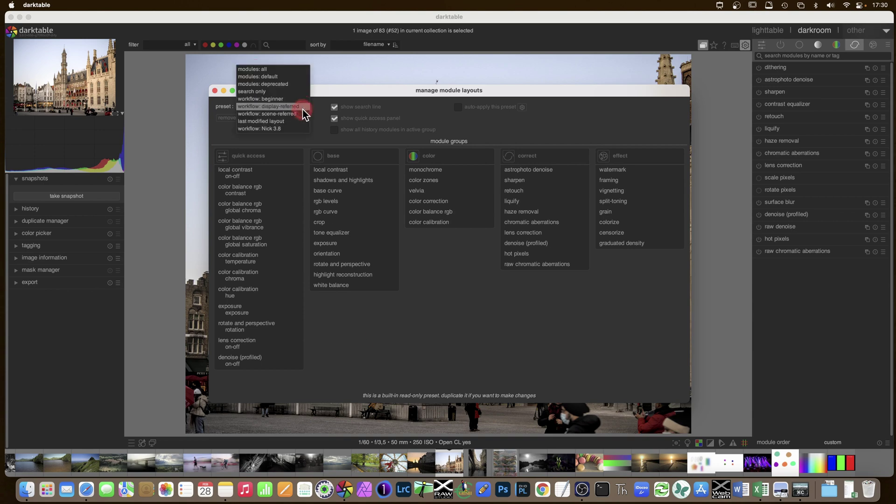
click(301, 114)
click(425, 309)
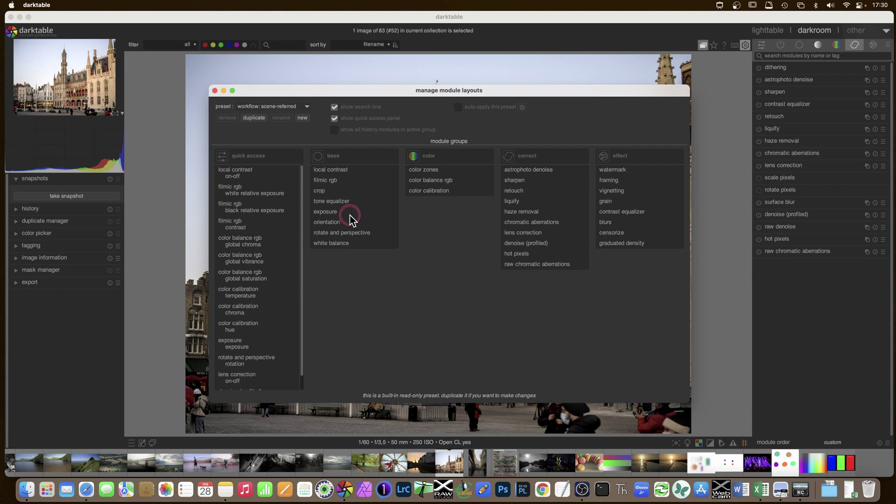
click(299, 117)
Duplicate the scene-referred layout preset and name the copy 'temp'.
click(259, 119)
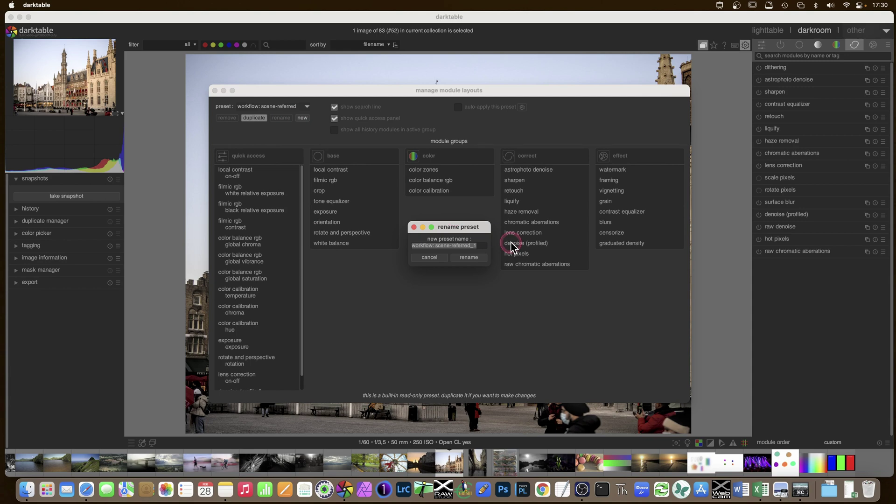
text(temp)
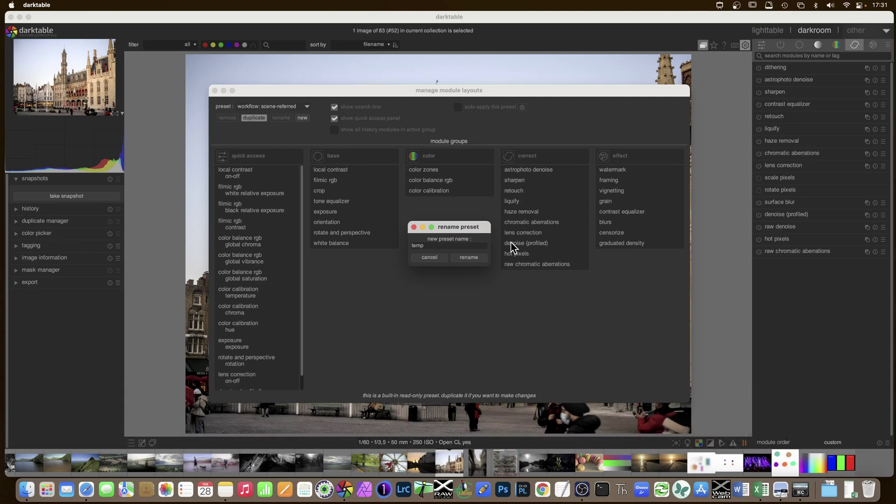
key(Return)
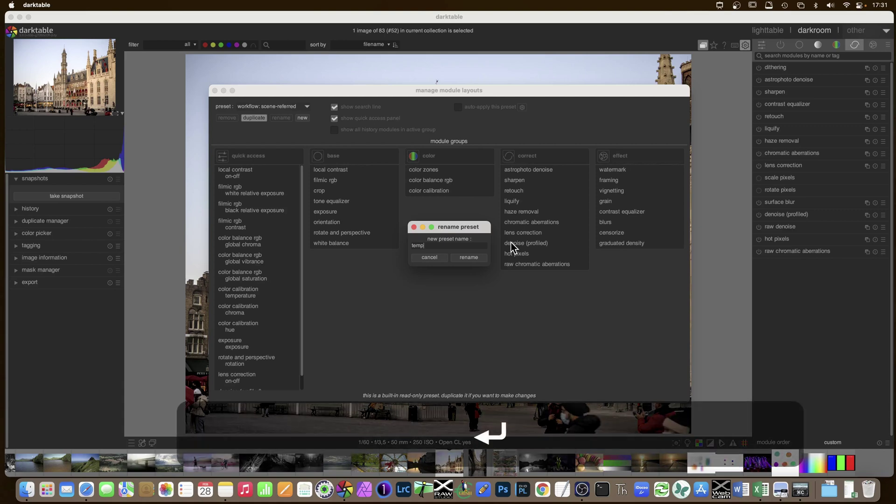
click(476, 258)
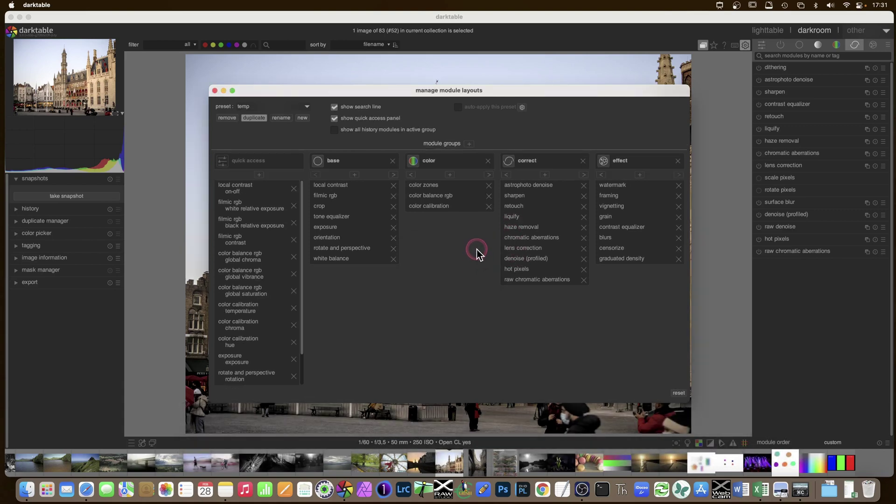
Keep 'temp' selected in the preset list as the layout being edited.
click(306, 107)
click(306, 107)
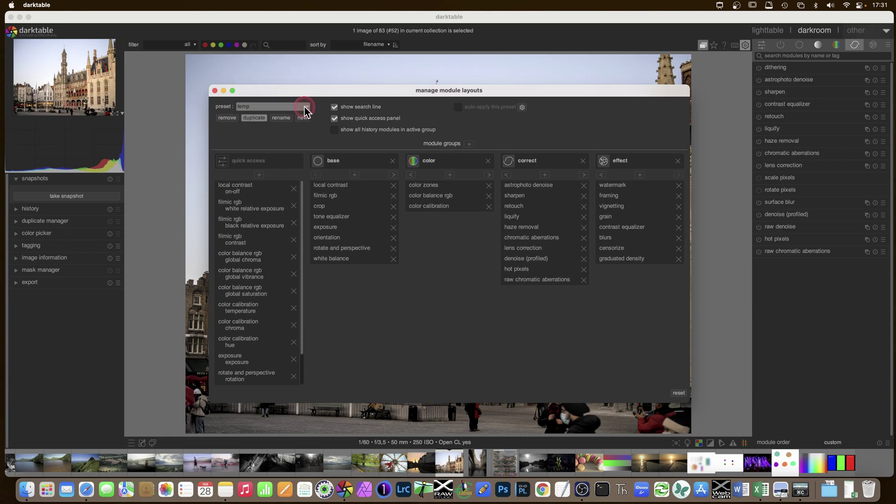
click(405, 170)
click(306, 107)
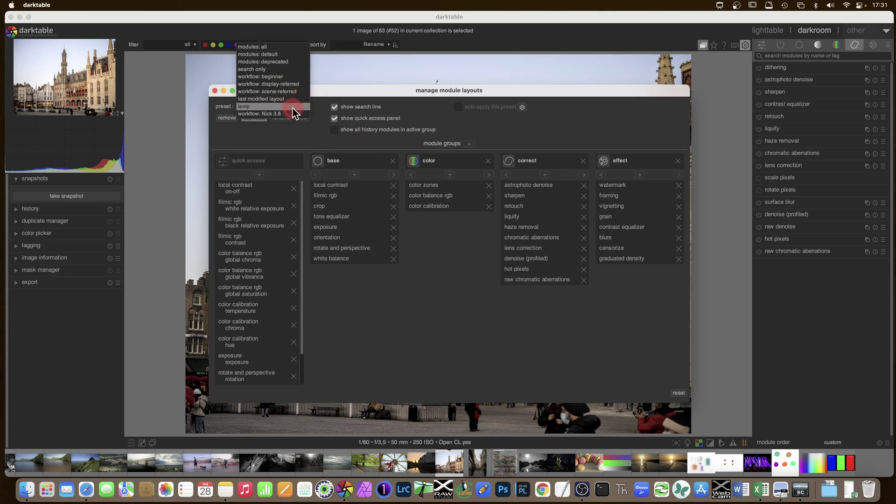
click(292, 108)
click(363, 245)
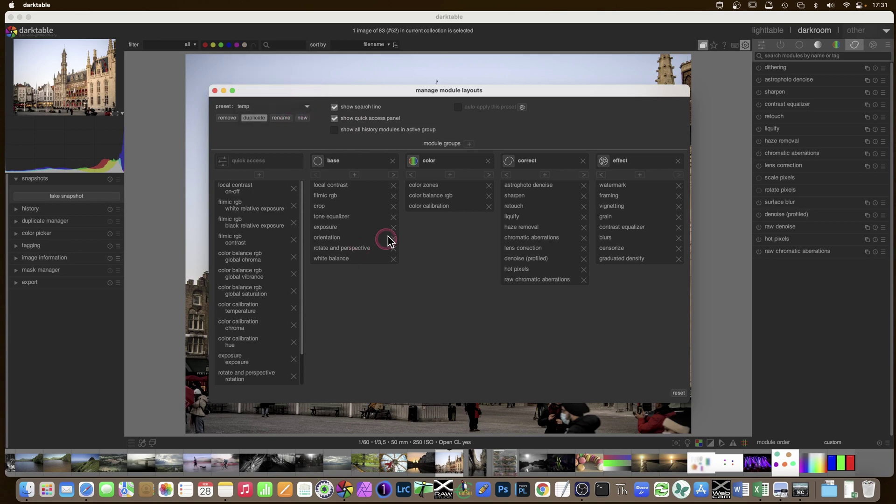
Delete the effect group from the temp layout.
click(299, 169)
click(326, 160)
click(444, 156)
click(443, 210)
click(678, 161)
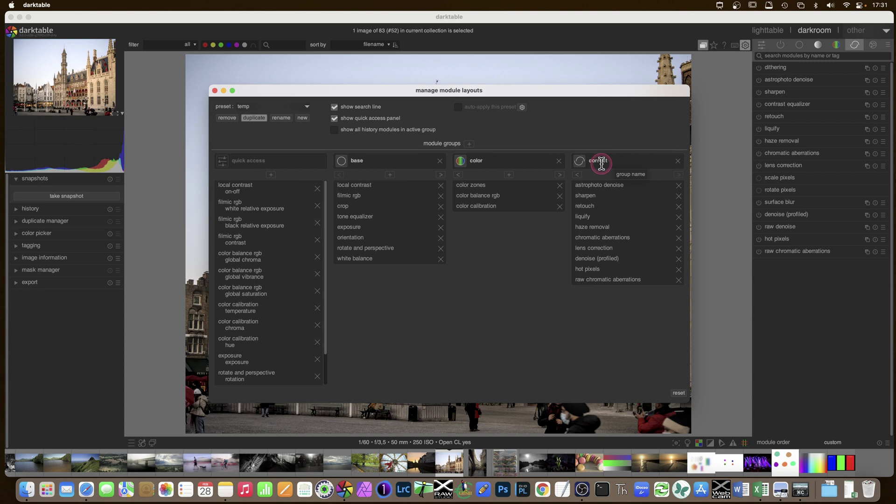
Remove rotate and perspective from the base group.
drag(419, 201, 382, 252)
drag(617, 256, 367, 255)
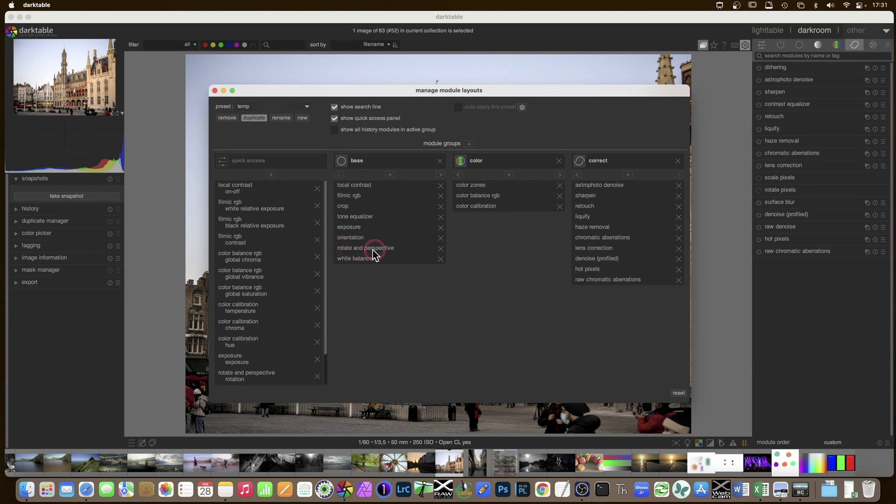
click(440, 249)
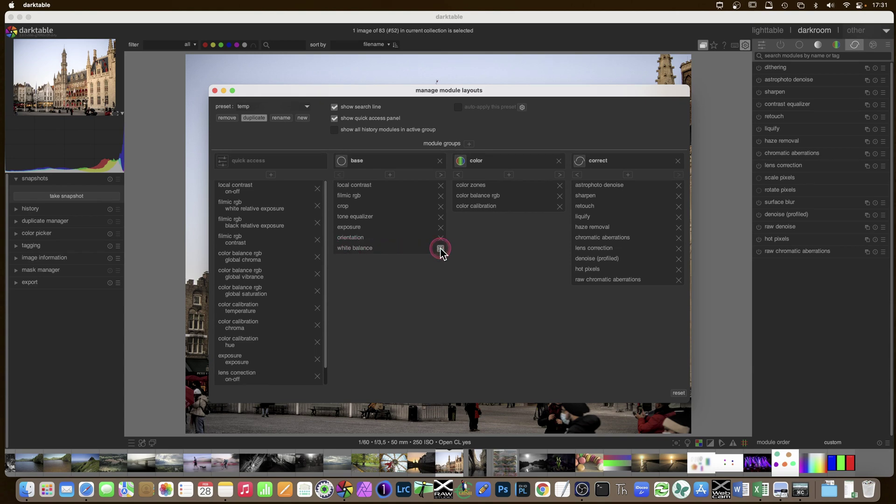
drag(440, 252, 499, 234)
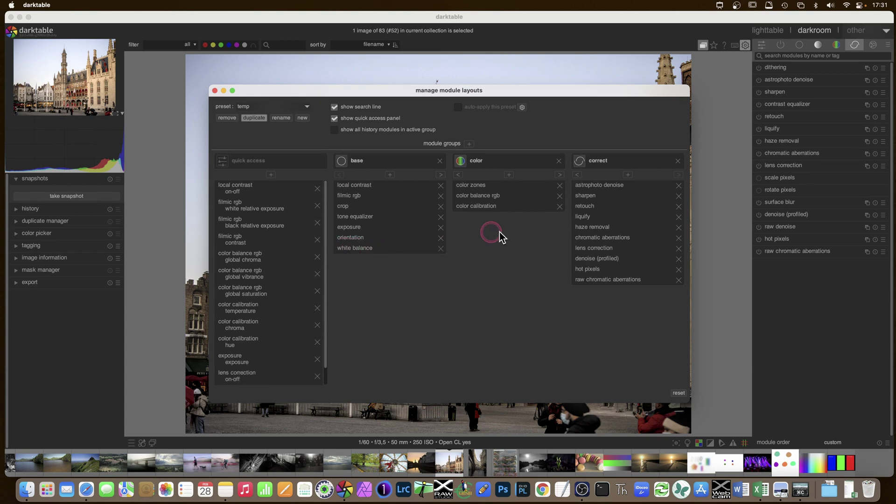
click(627, 174)
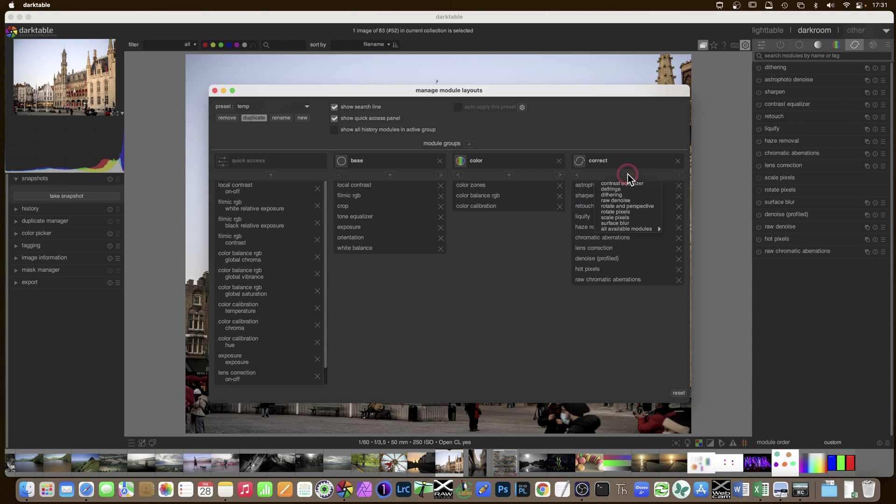
Add rotate and perspective to the correct group from the full module list.
click(620, 205)
click(635, 206)
click(623, 205)
click(623, 229)
click(627, 206)
click(599, 267)
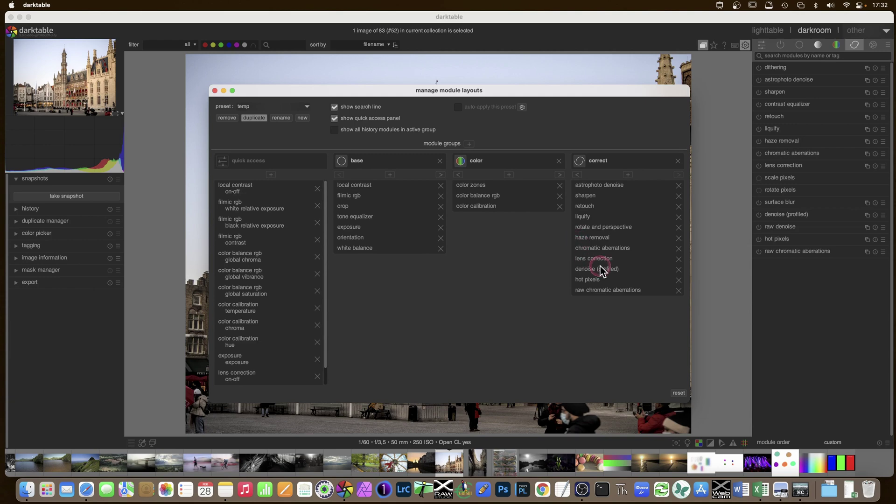
Move crop from the base group to the correct group.
click(441, 206)
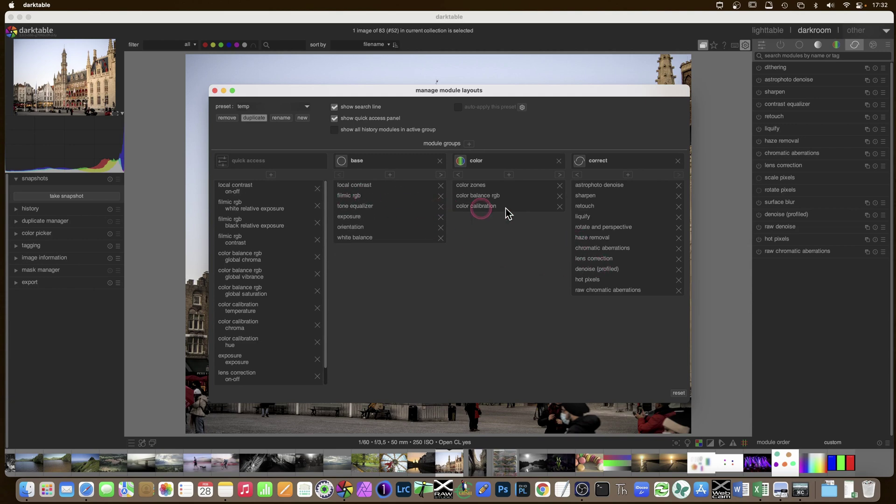
click(628, 175)
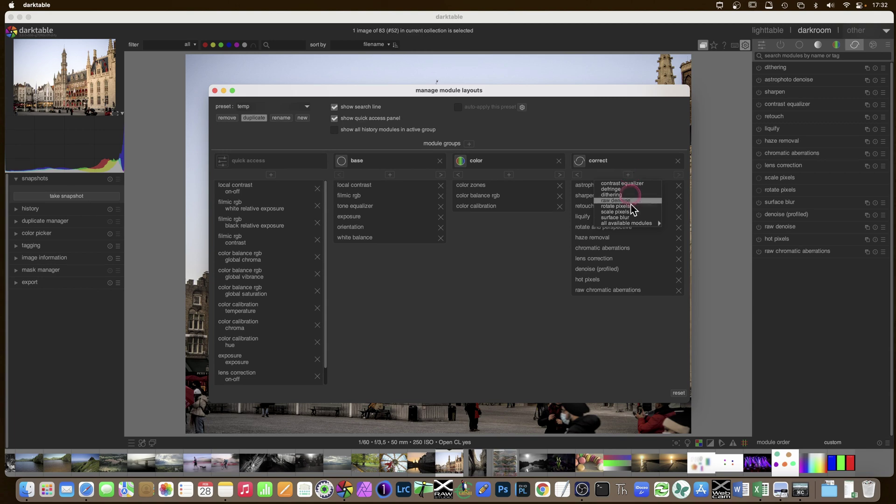
mouse_move(630, 223)
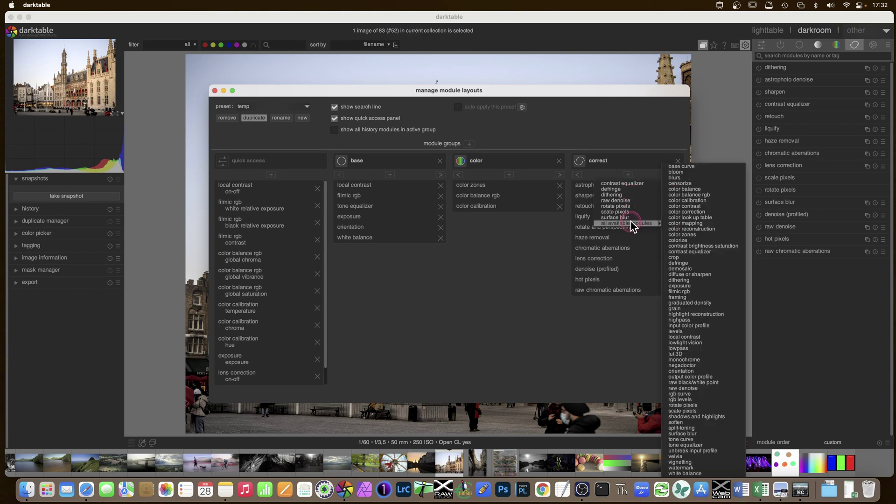
click(705, 257)
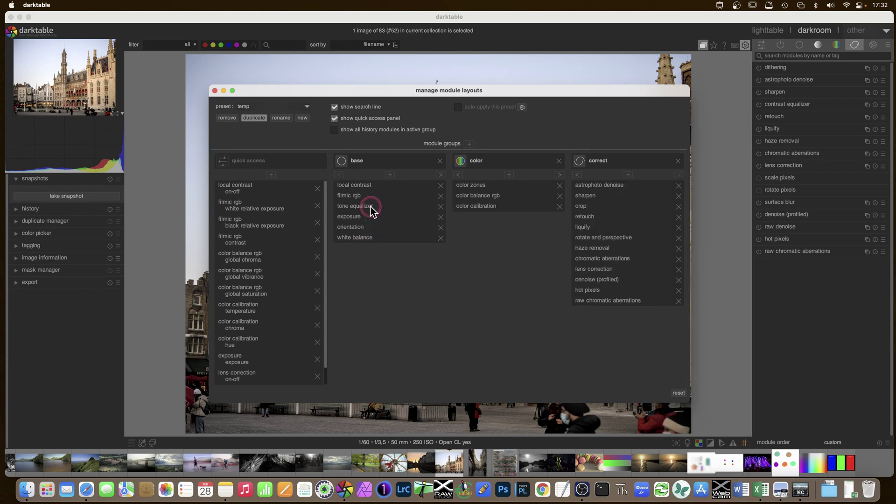
Add contrast equalizer to base and remove orientation and white balance from it.
click(390, 174)
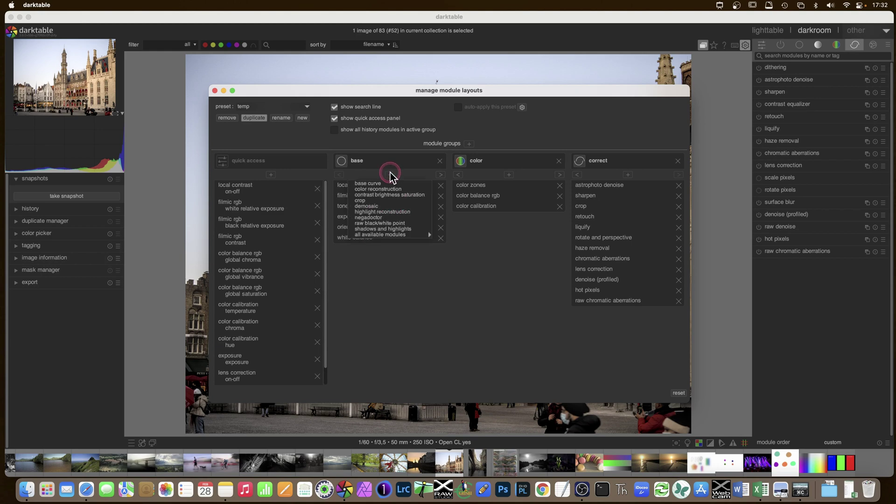
mouse_move(393, 234)
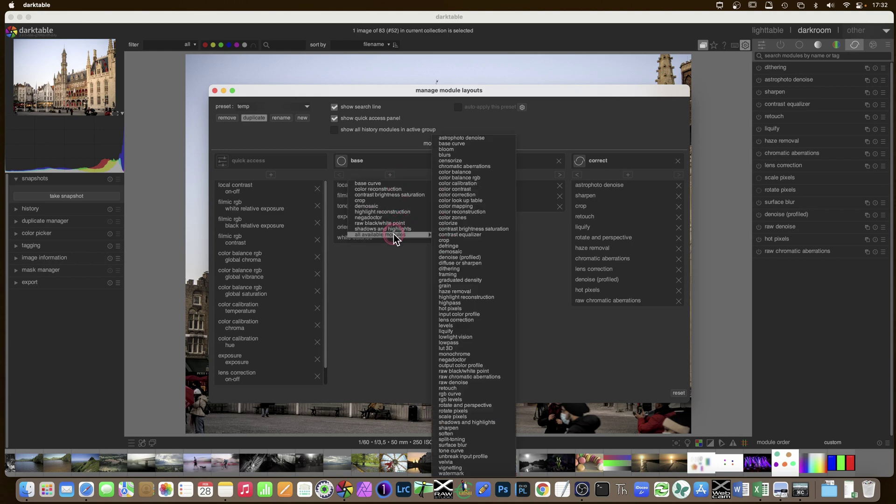
click(491, 234)
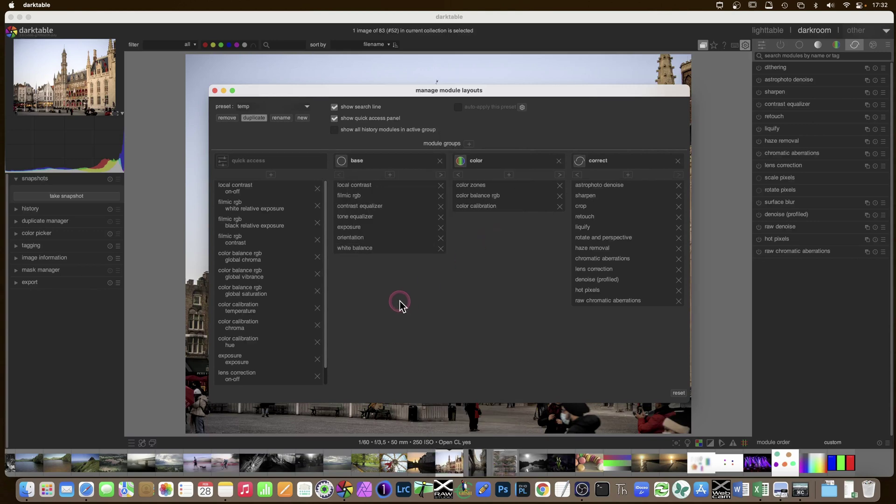
click(440, 238)
click(435, 243)
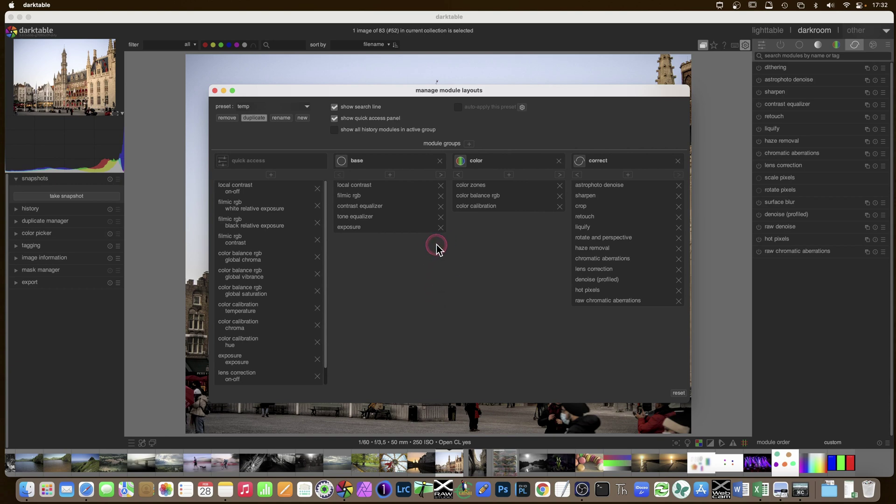
Add lut 3D to color; remove astrophoto denoise, sharpen, liquify and haze removal from correct.
click(511, 175)
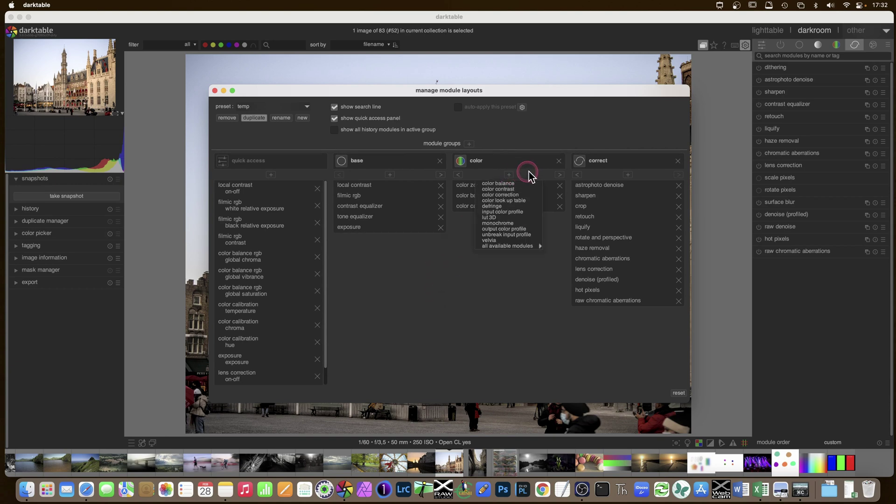
click(520, 217)
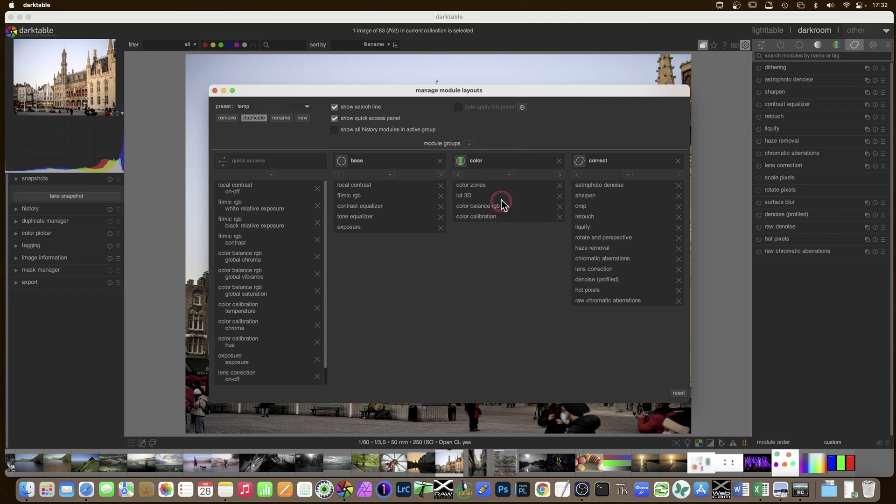
click(679, 185)
click(678, 185)
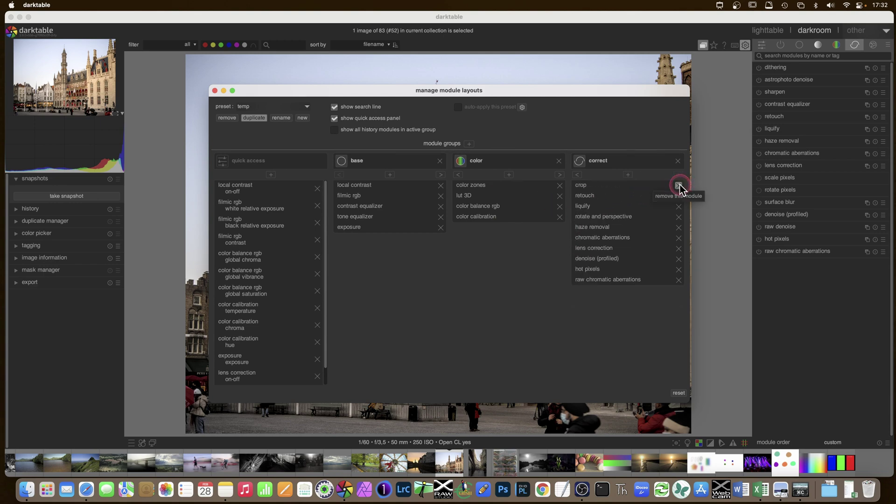
click(679, 206)
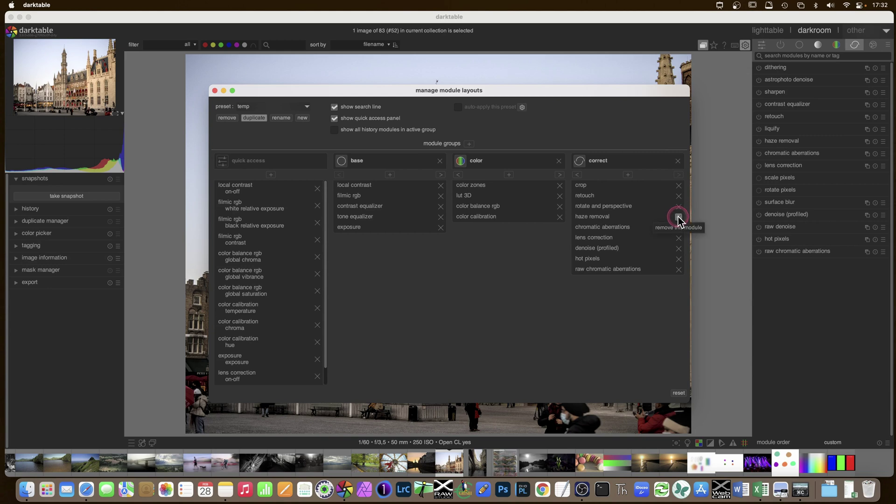
click(678, 216)
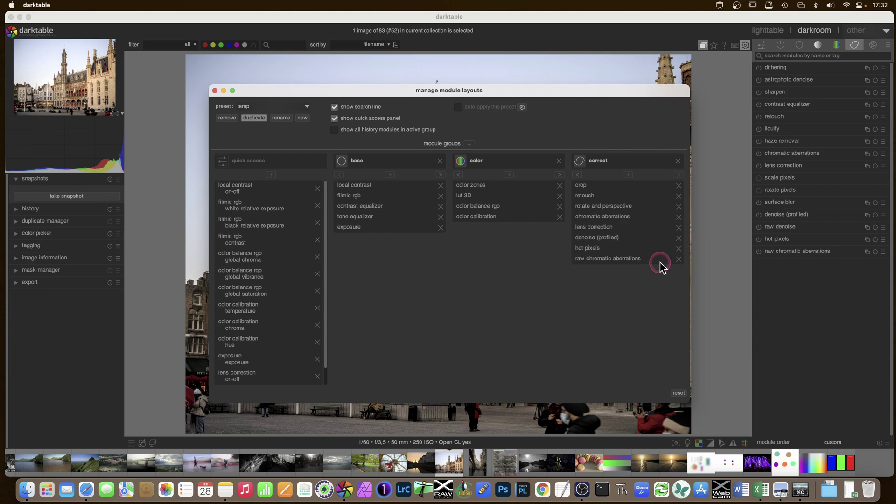
Add diffuse or sharpen to the correct group.
click(628, 175)
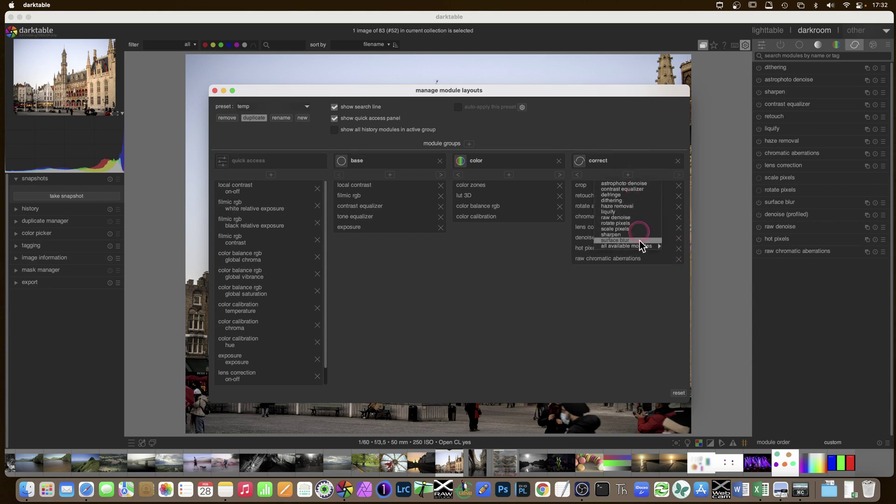
mouse_move(637, 245)
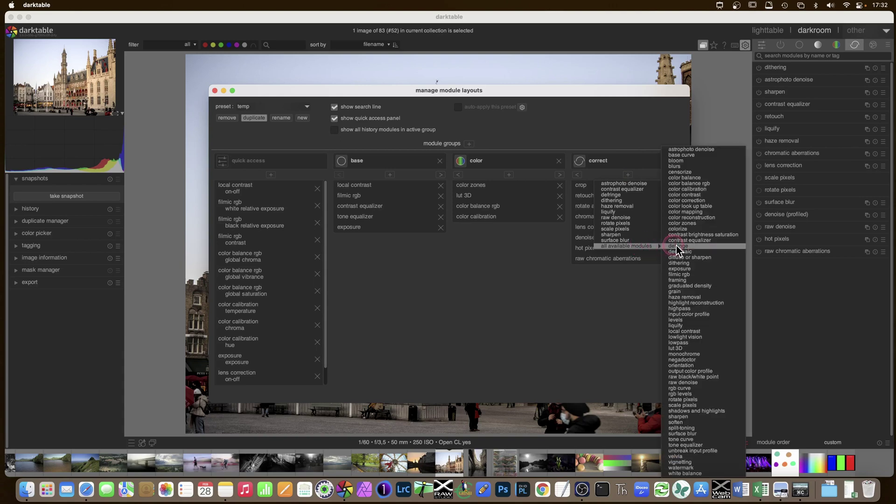
click(715, 257)
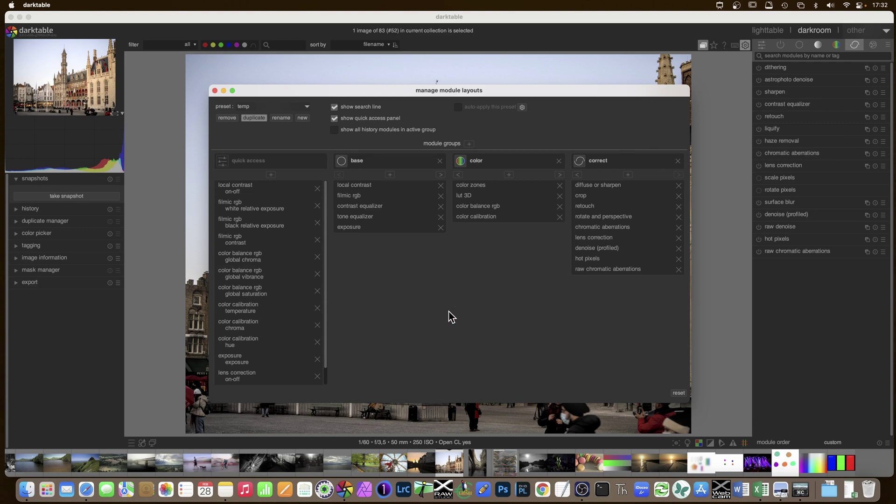
click(435, 281)
Close the layout manager and apply the temp module layout.
click(215, 90)
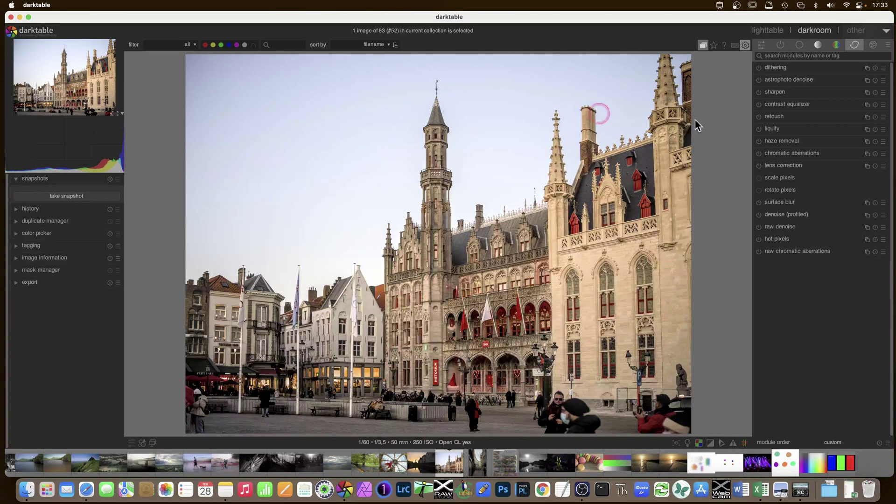
click(887, 45)
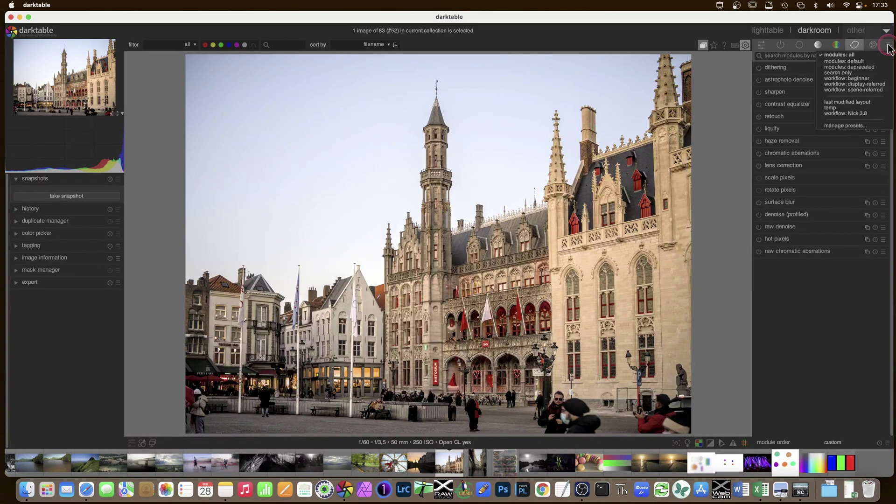
click(861, 61)
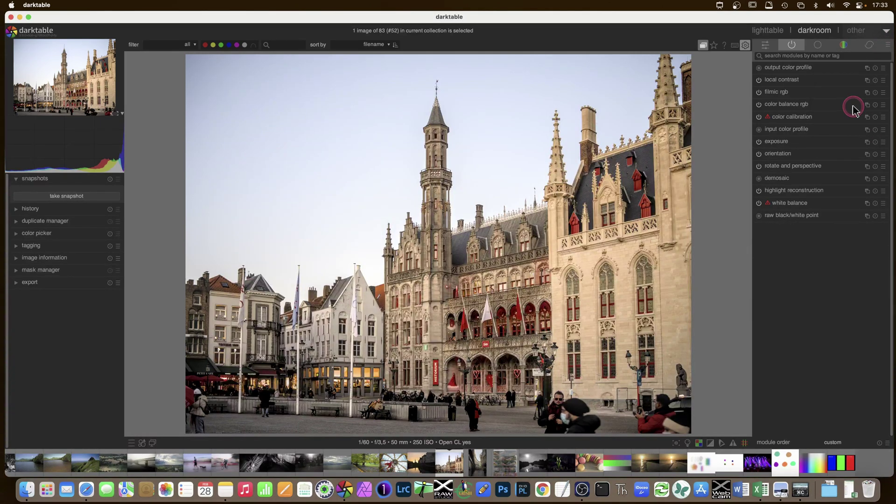
Review the active, base, color and correct module groups of the temp layout.
click(817, 45)
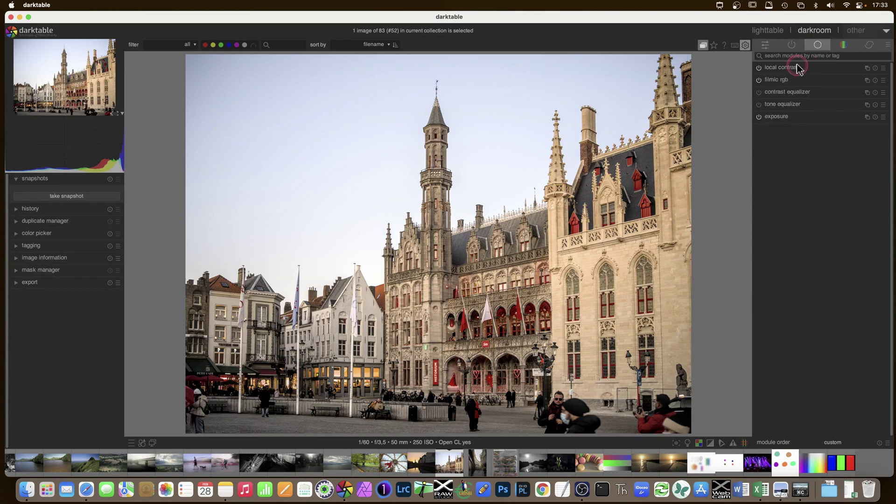
click(823, 43)
click(844, 44)
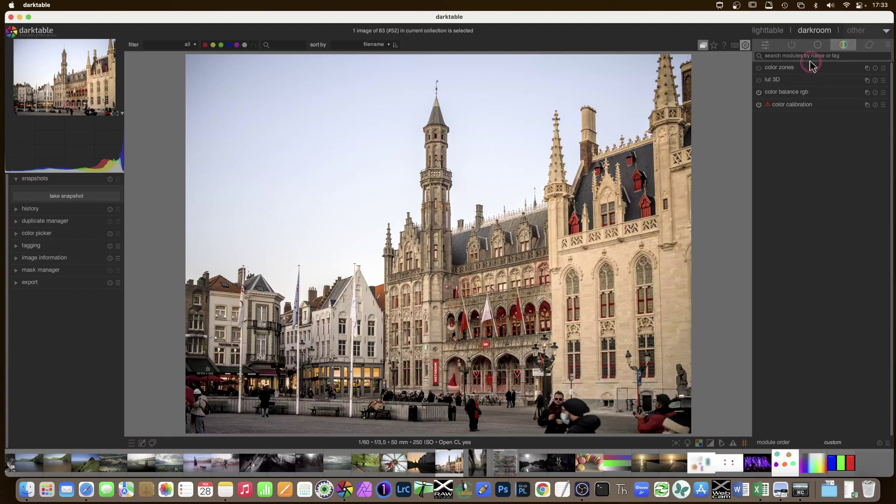
click(868, 45)
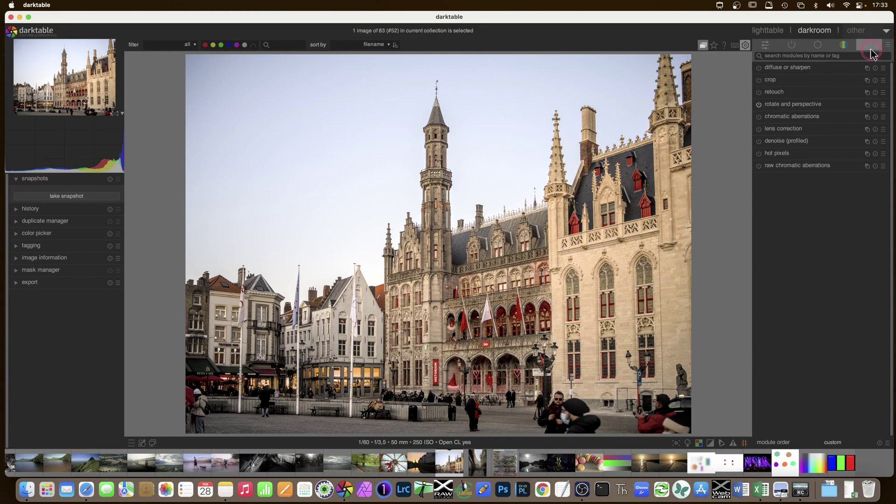
click(818, 46)
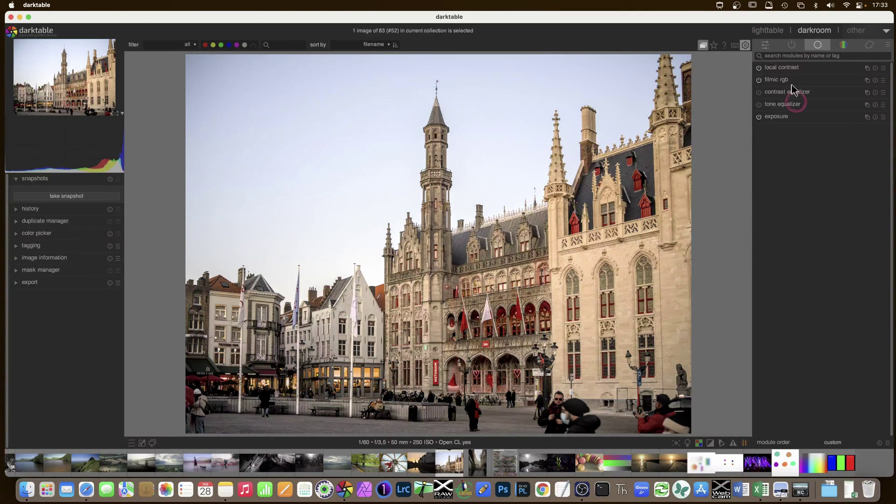
Show the quick access panel with local contrast, filmic rgb, lens correction and denoise sliders.
click(767, 46)
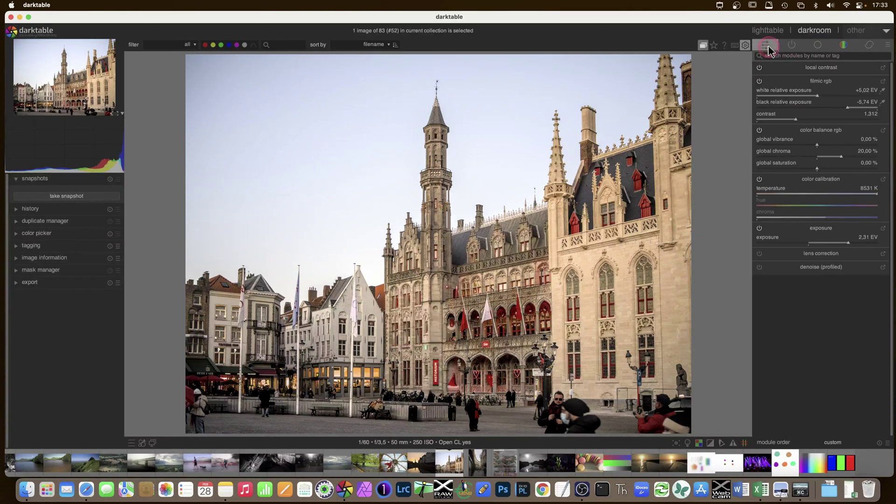
click(811, 132)
click(887, 45)
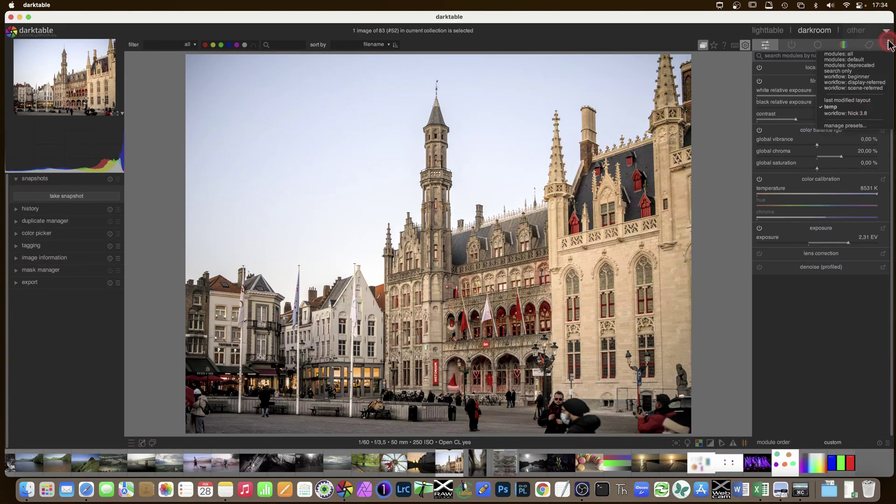
click(848, 96)
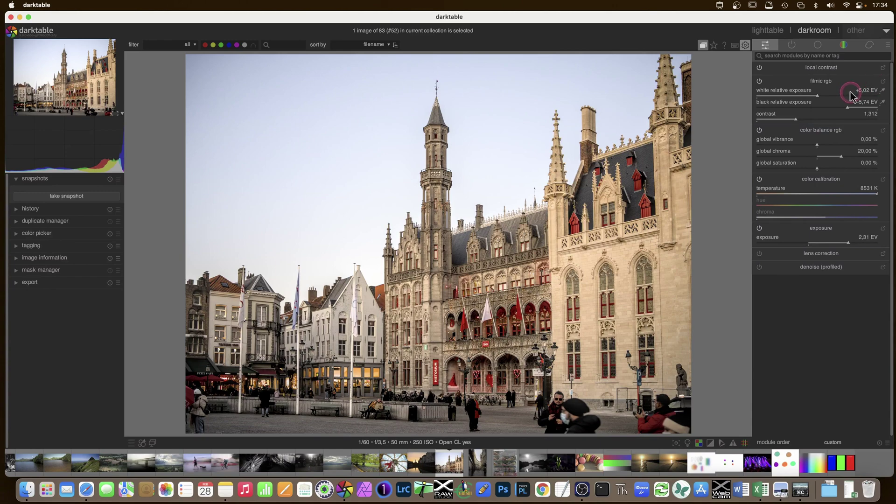
click(828, 84)
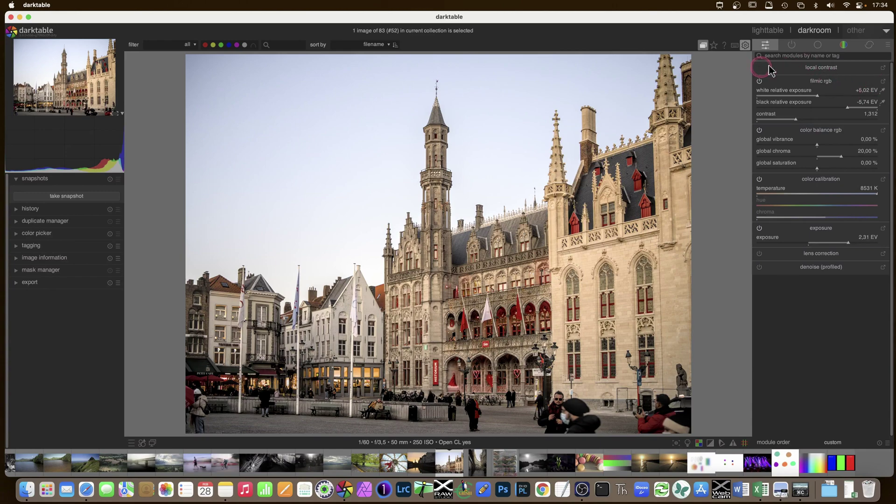
click(826, 83)
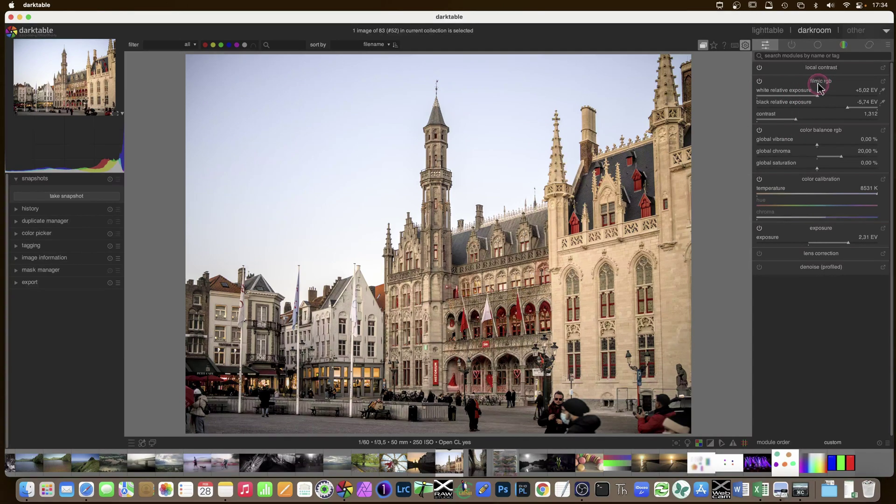
Expand filmic rgb in the base group and switch it to its look settings.
click(795, 47)
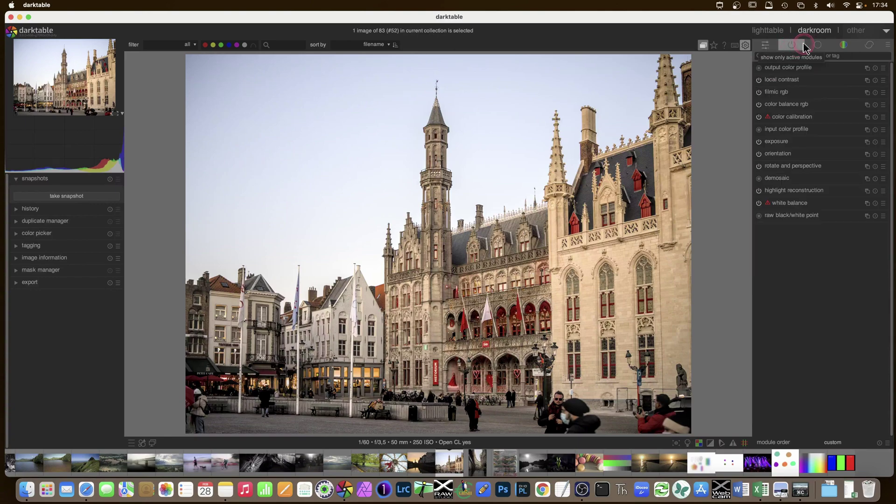
click(813, 47)
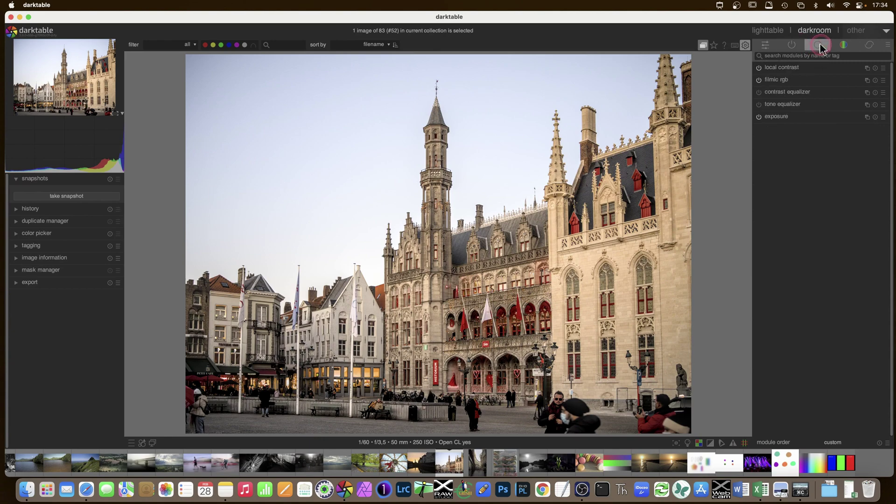
click(776, 80)
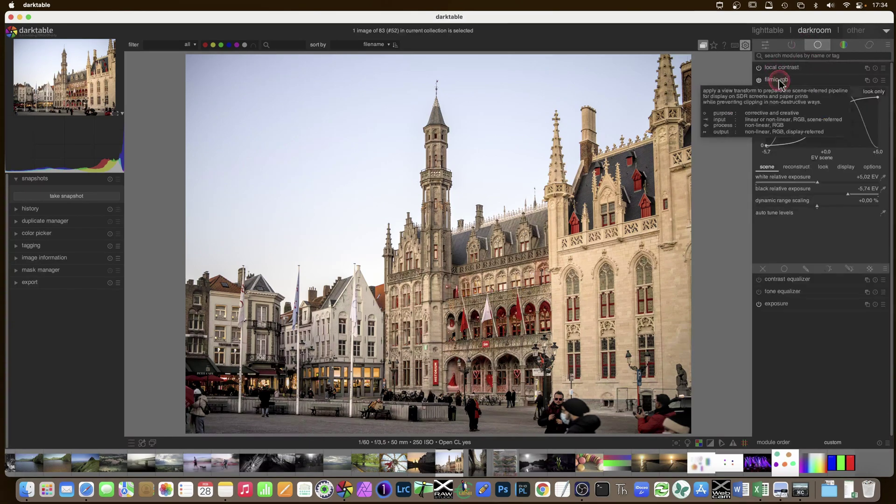
click(822, 167)
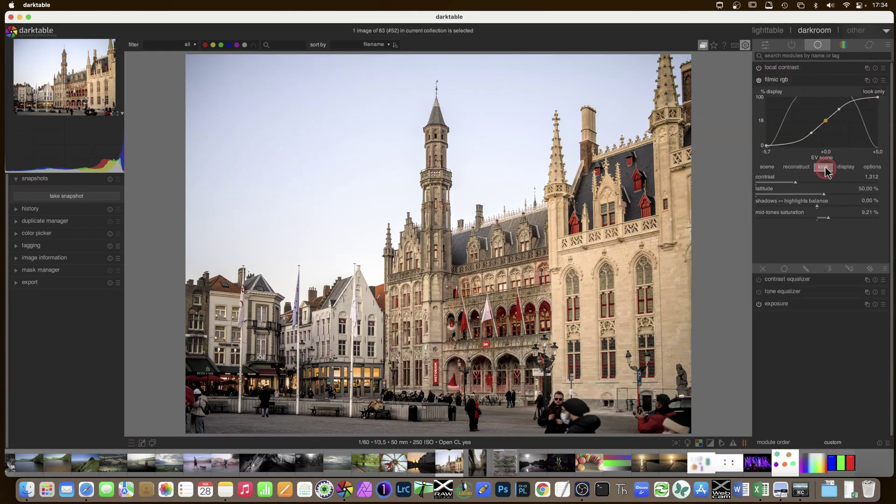
Map filmic rgb's mid-tones saturation slider to quick access via shortcut mapping mode.
click(734, 47)
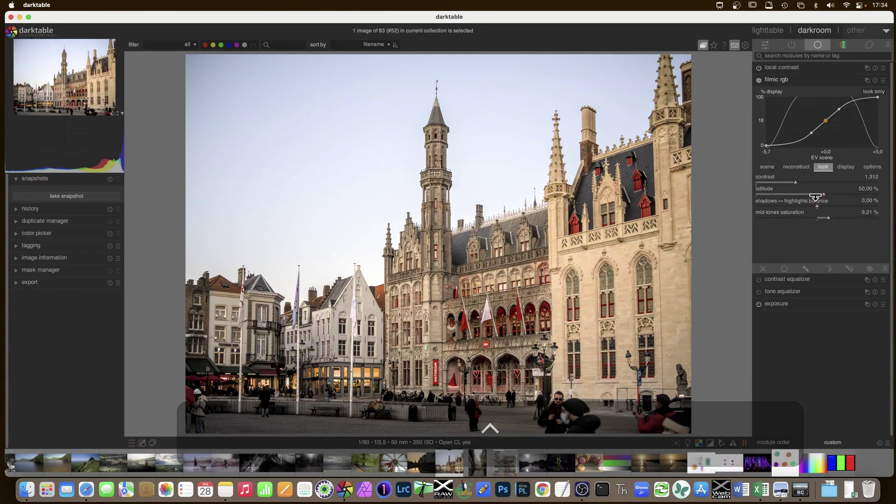
click(821, 217)
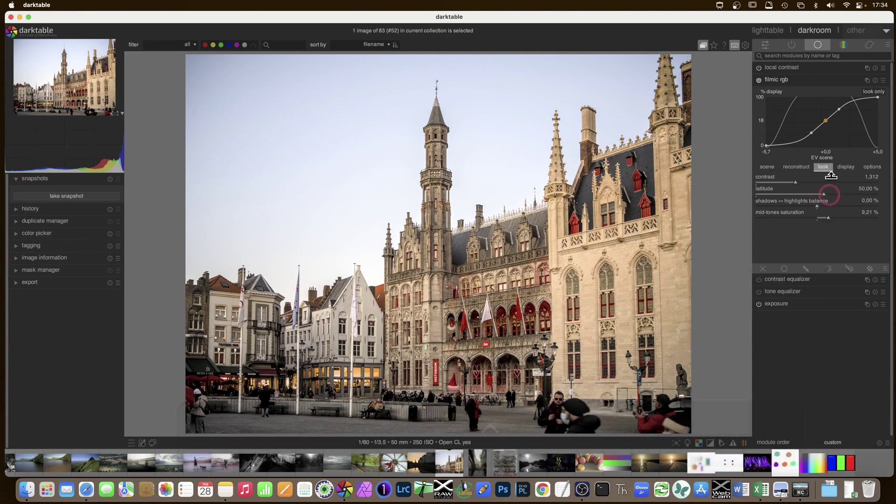
click(736, 45)
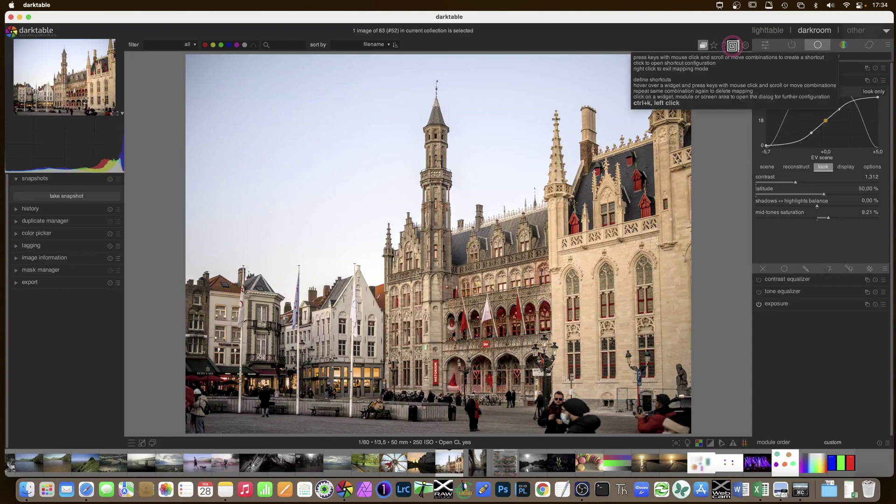
right_click(739, 57)
click(765, 45)
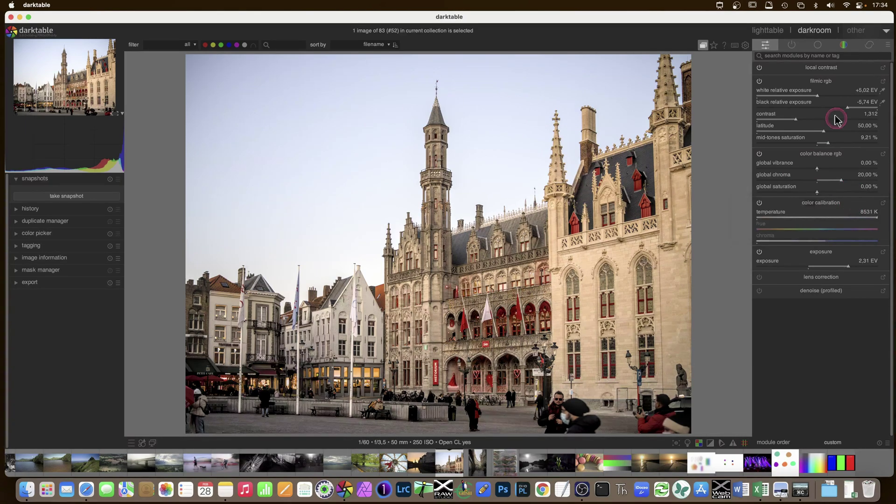
click(842, 45)
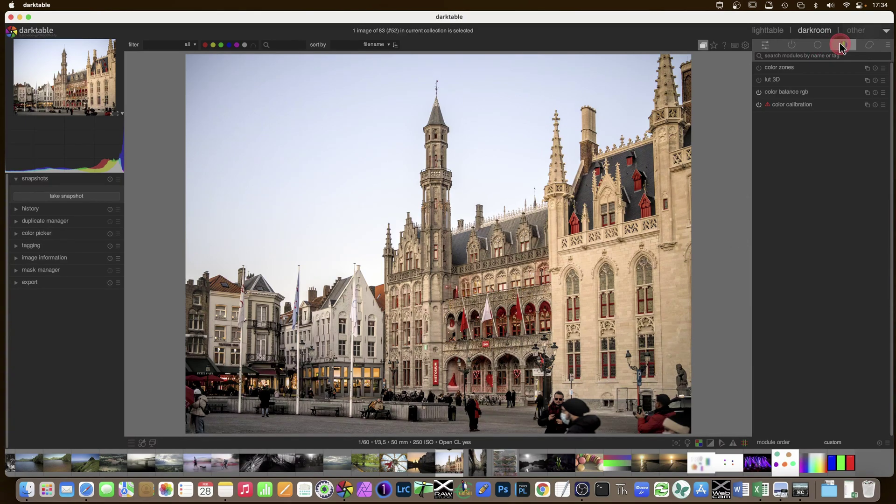
Add color balance rgb's contrast slider to quick access using shortcut mapping.
click(800, 91)
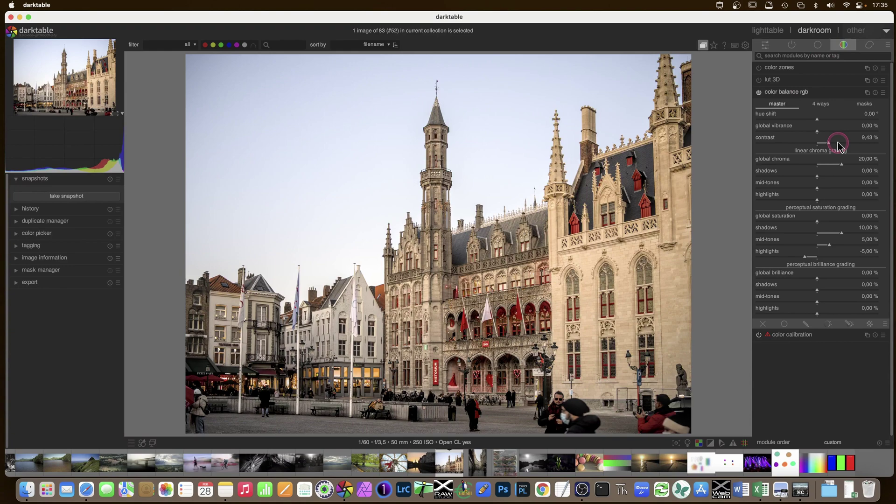
click(735, 46)
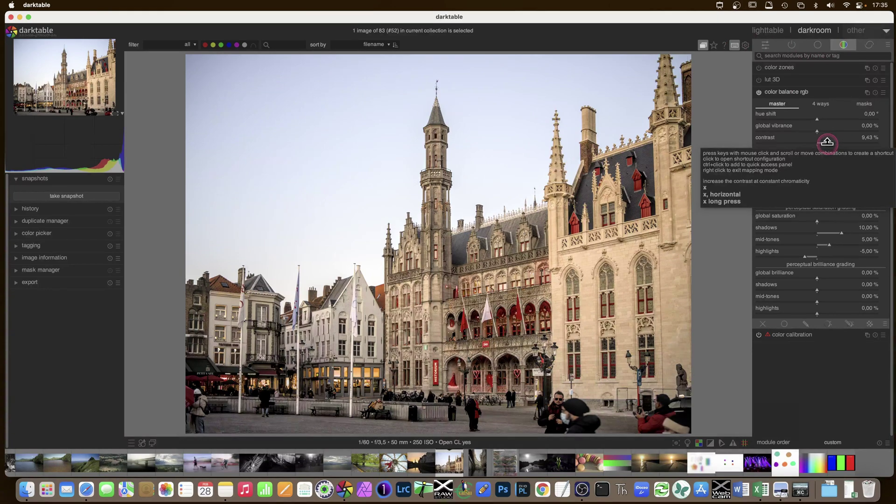
right_click(827, 142)
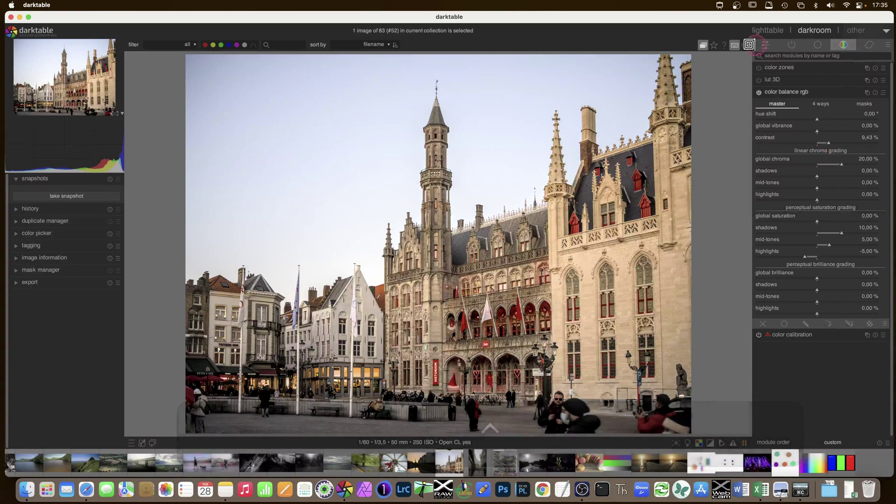
click(803, 122)
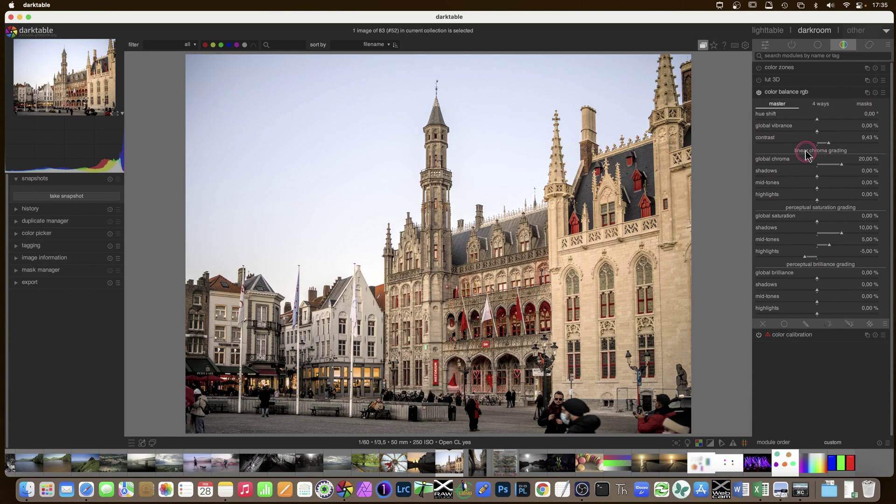
click(765, 44)
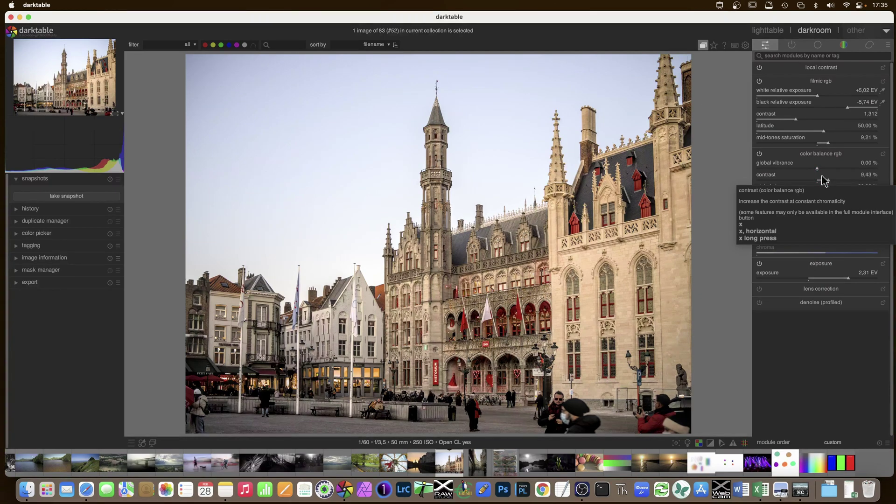
Expand the full color calibration module.
click(840, 159)
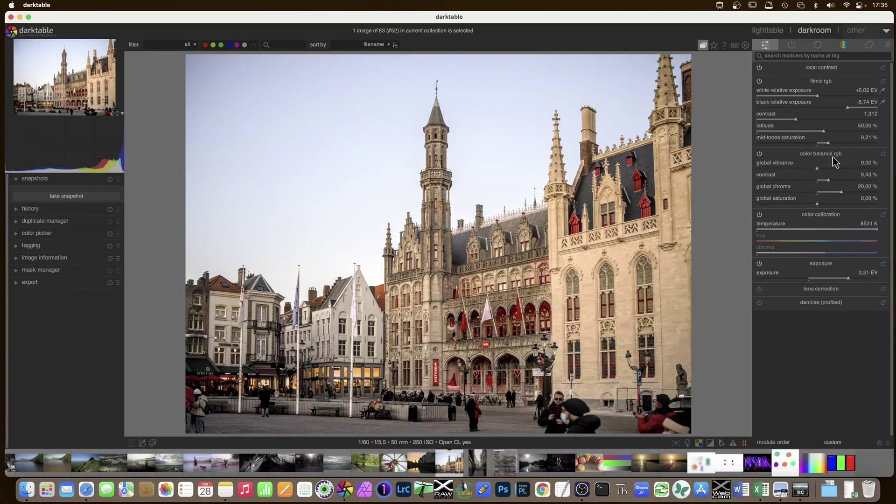
click(840, 336)
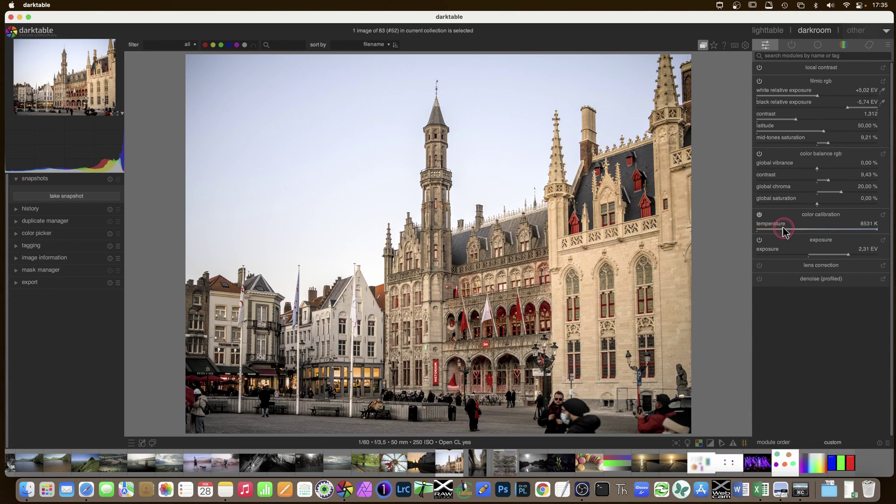
click(882, 215)
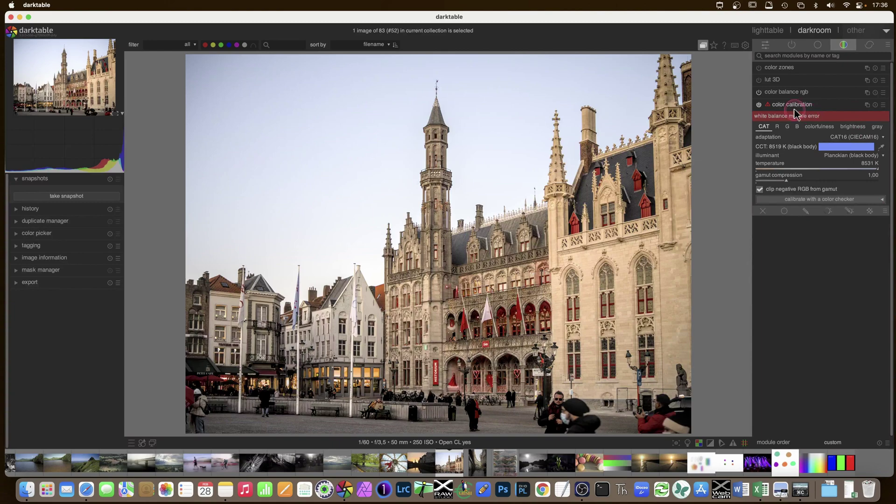
Sample the illuminant with color calibration's picker and remove its hue slider from quick access.
click(882, 147)
click(765, 44)
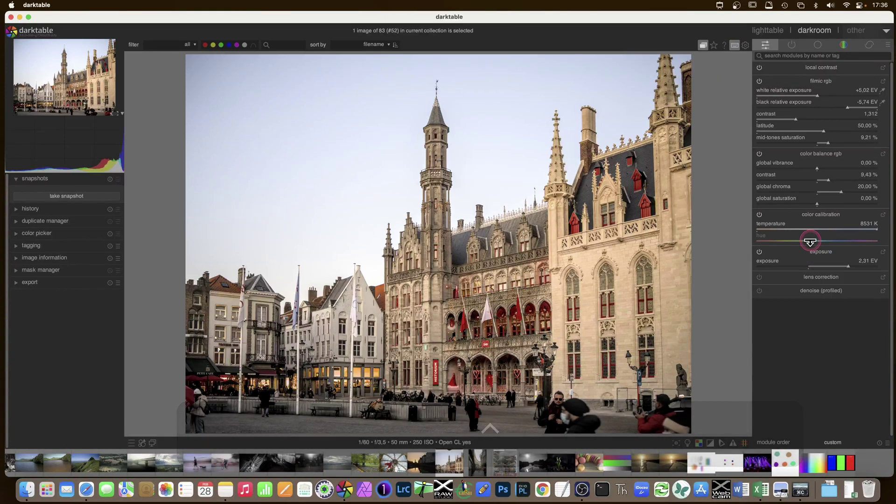
click(810, 241)
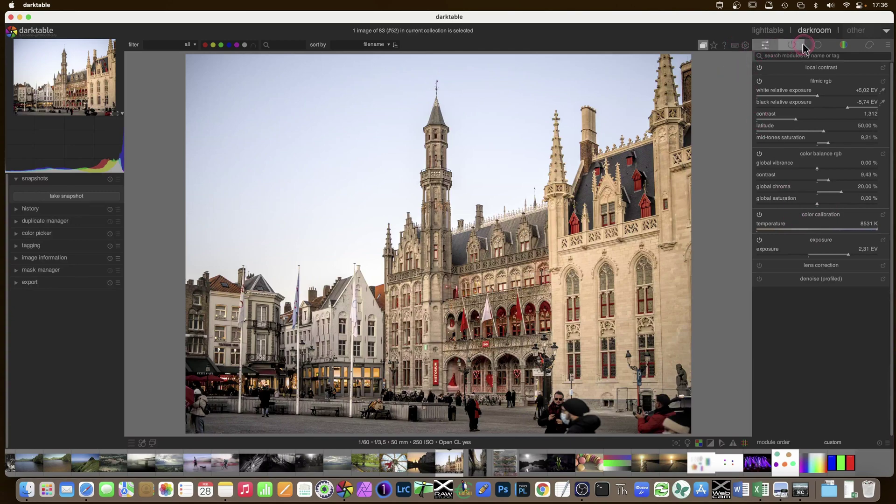
click(843, 44)
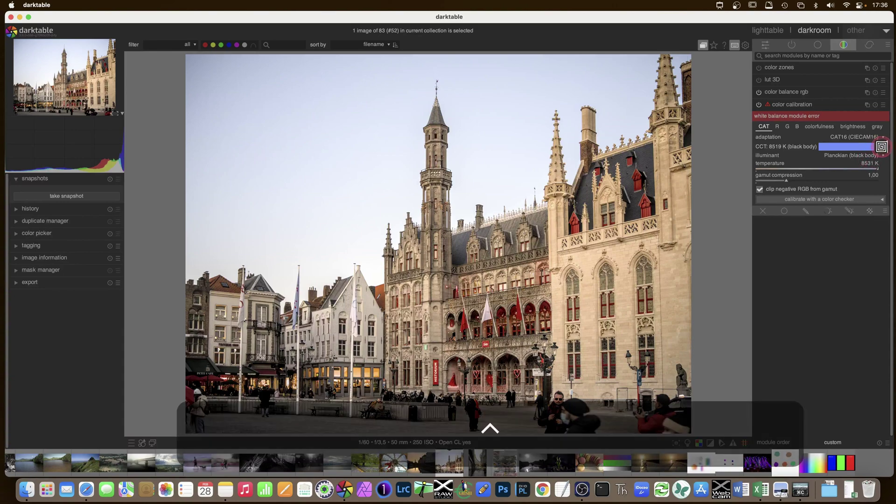
click(881, 146)
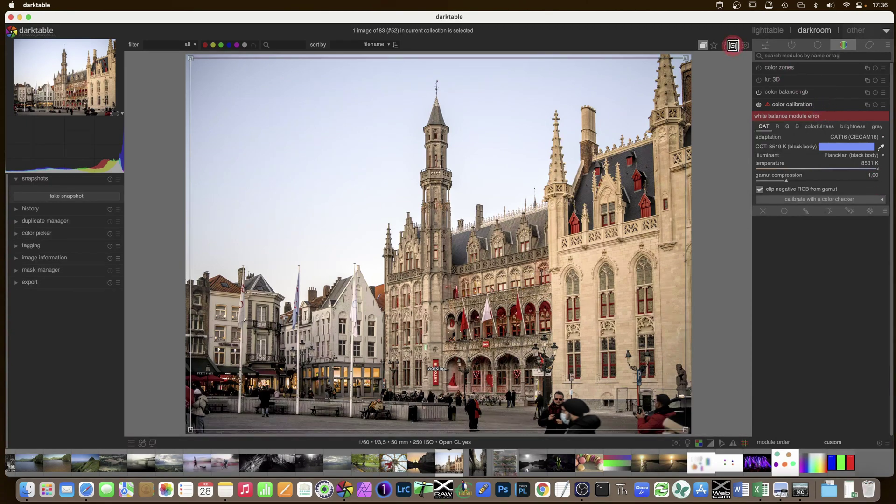
click(765, 45)
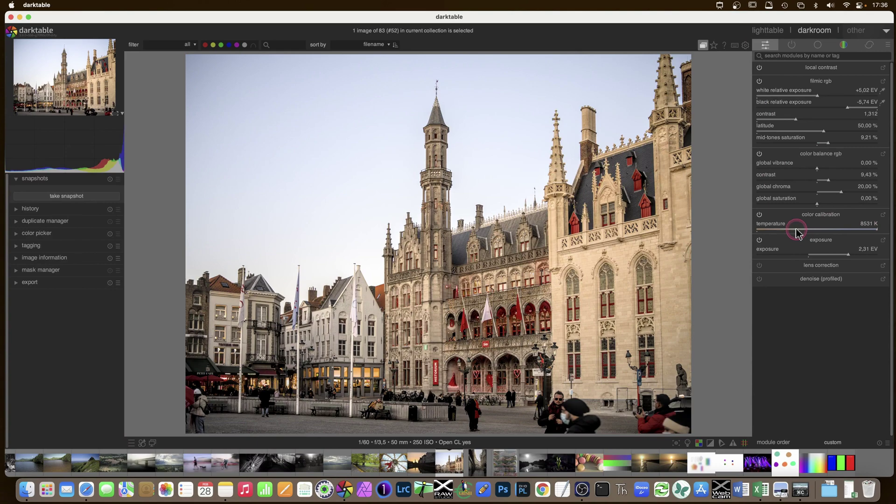
Remove color calibration's temperature slider from quick access in shortcut mapping mode.
click(734, 45)
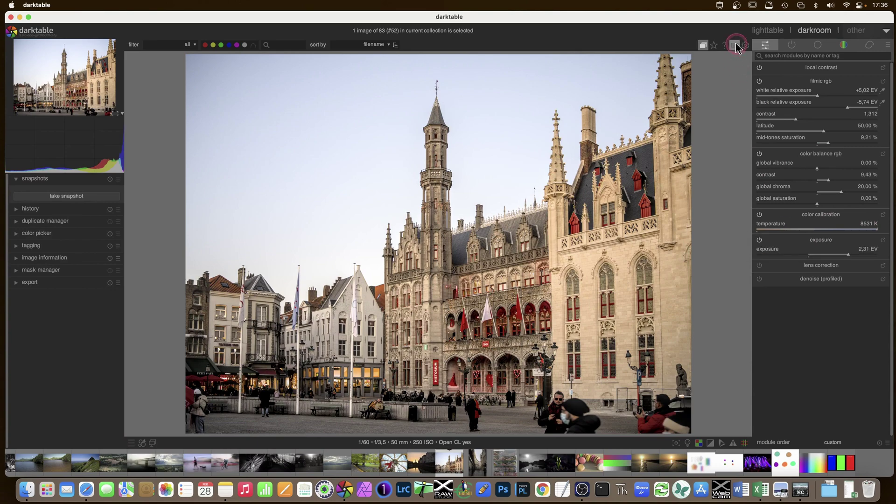
ctrl+click(798, 229)
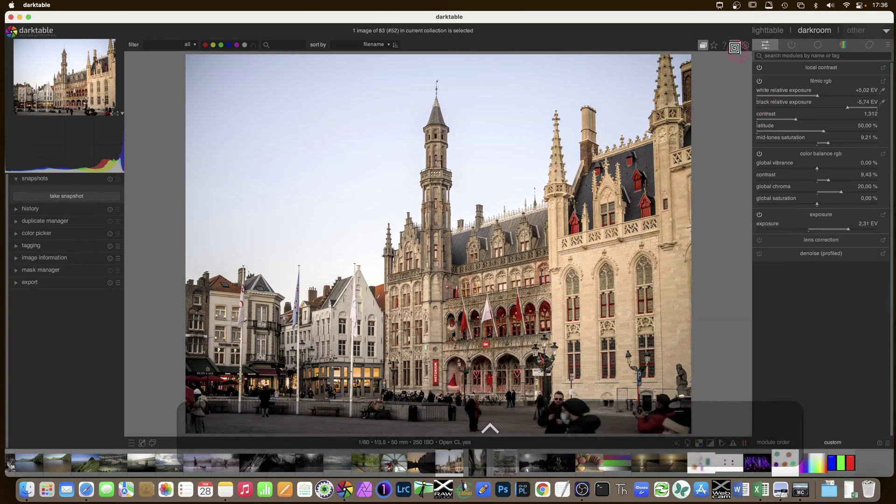
click(734, 47)
click(828, 227)
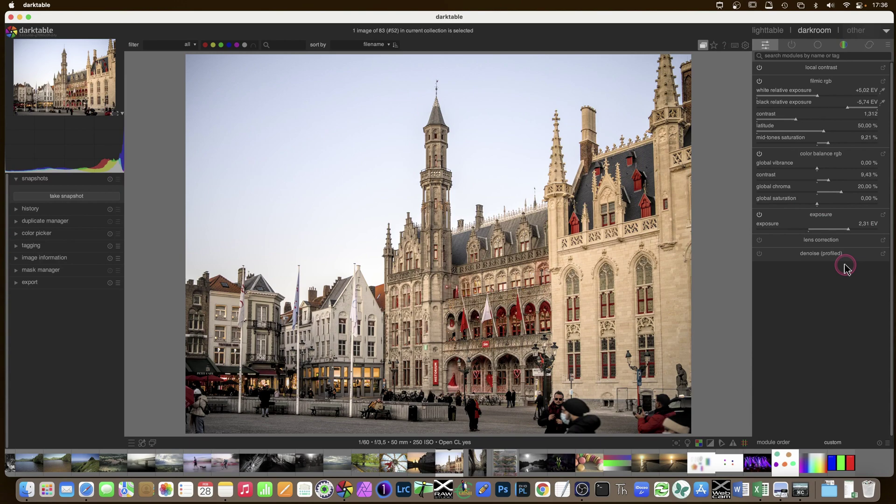
click(800, 271)
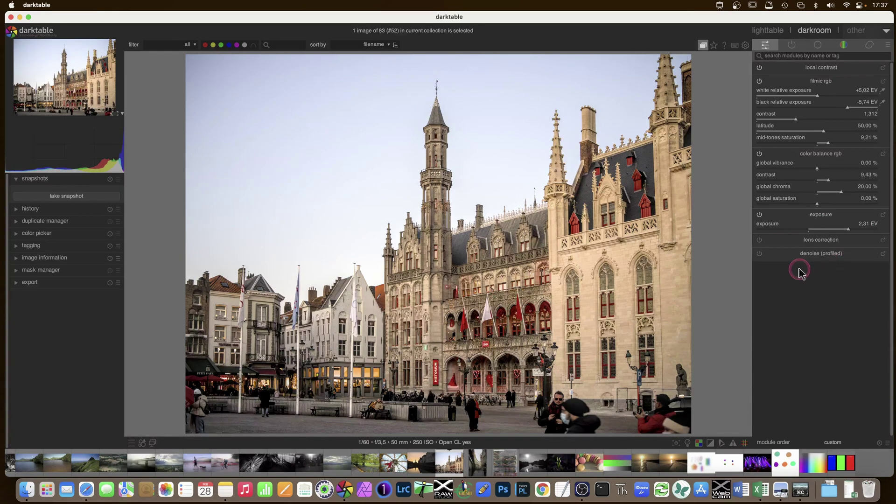
click(768, 266)
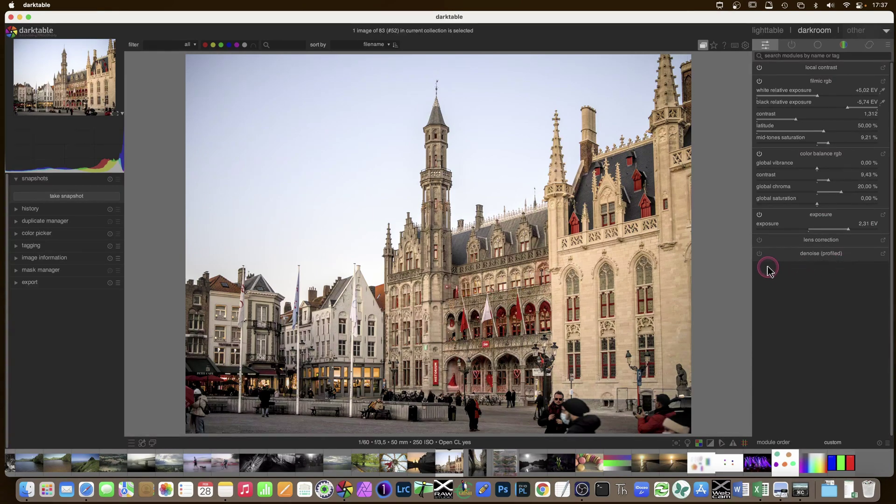
click(849, 267)
click(848, 286)
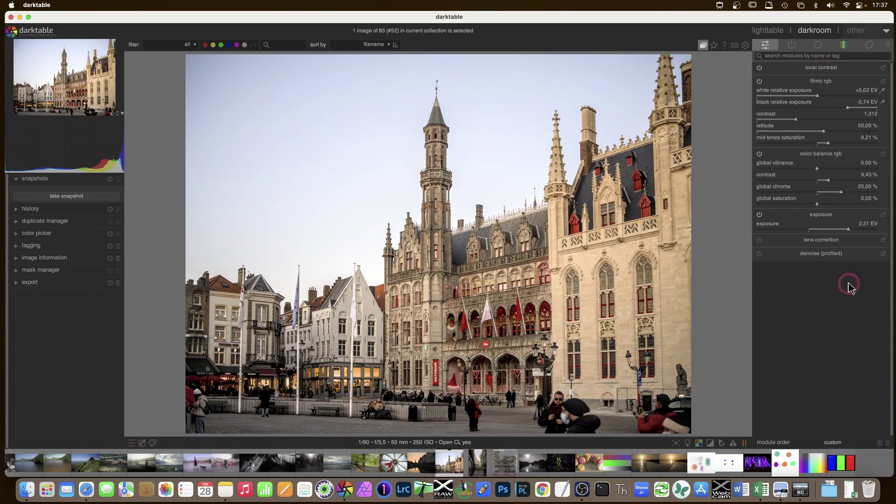
click(812, 280)
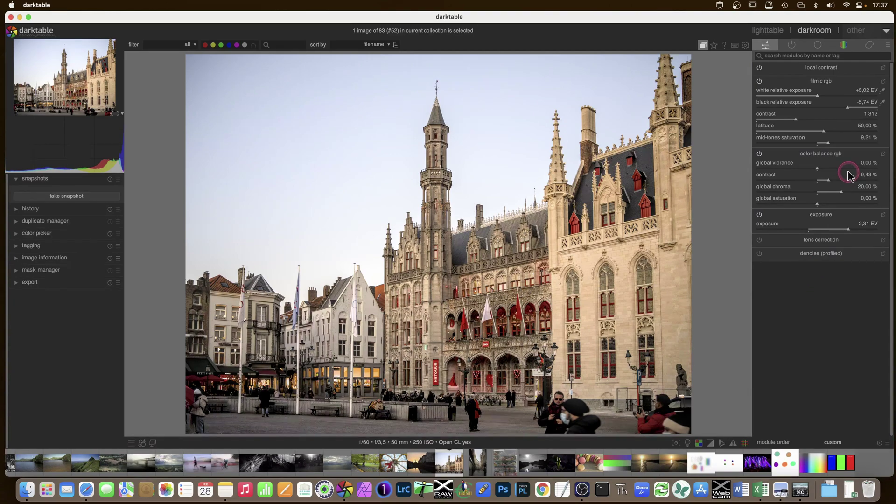
Apply the 'last modified layout' module preset.
click(889, 46)
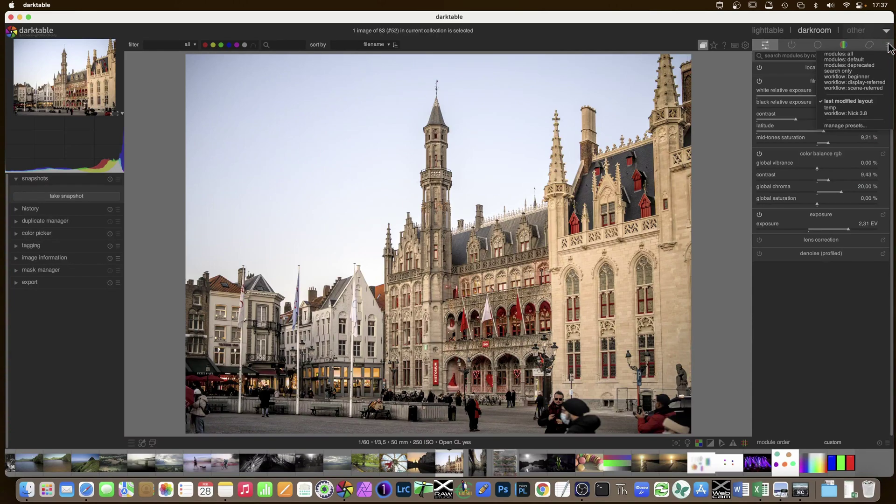
click(866, 101)
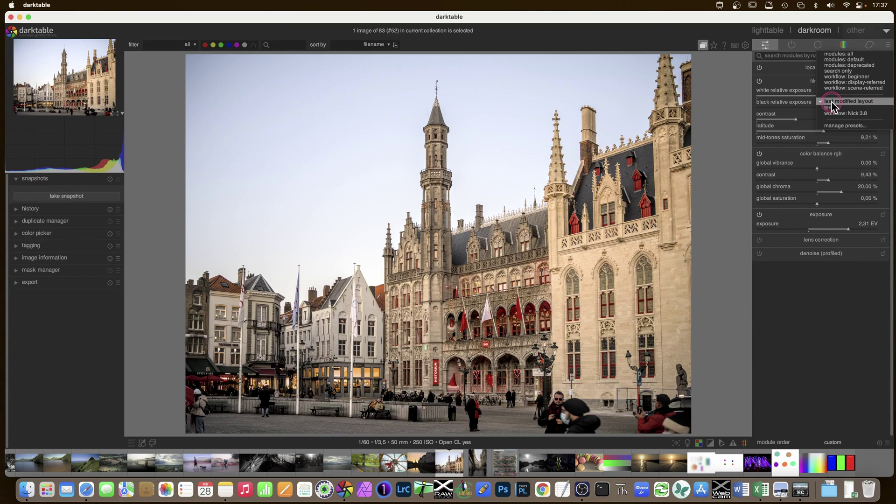
click(879, 107)
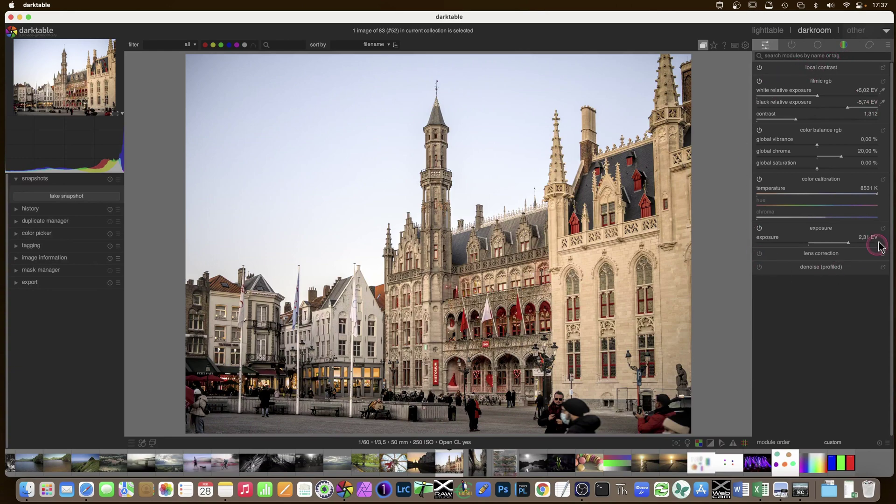
click(887, 45)
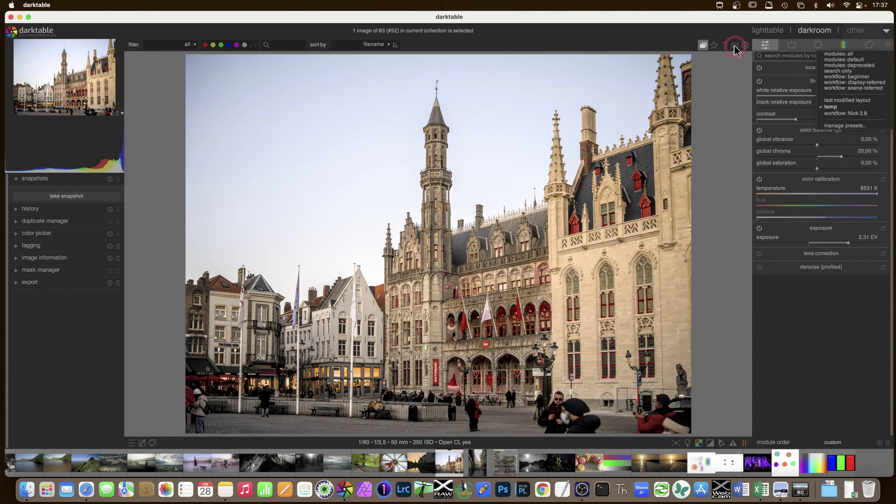
click(847, 101)
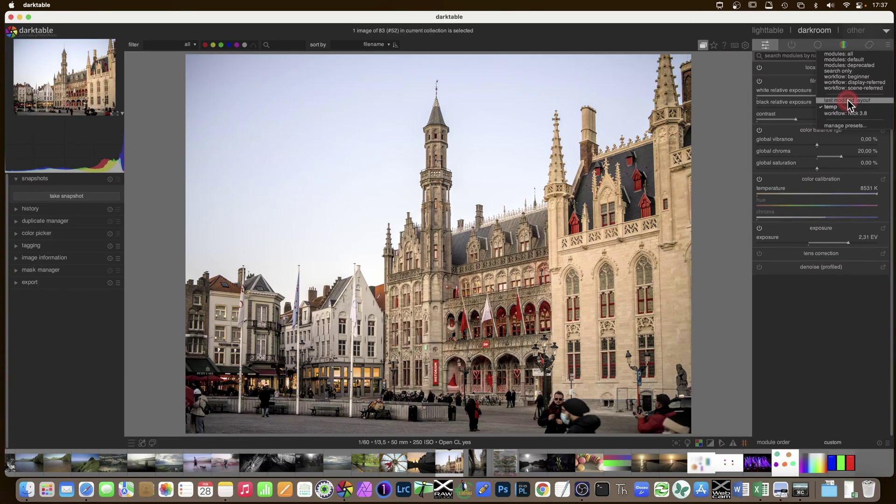
click(847, 264)
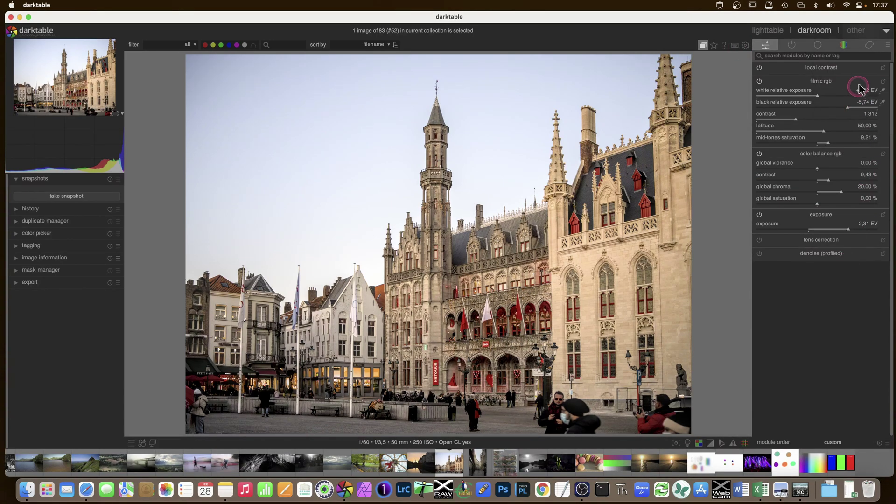
click(887, 45)
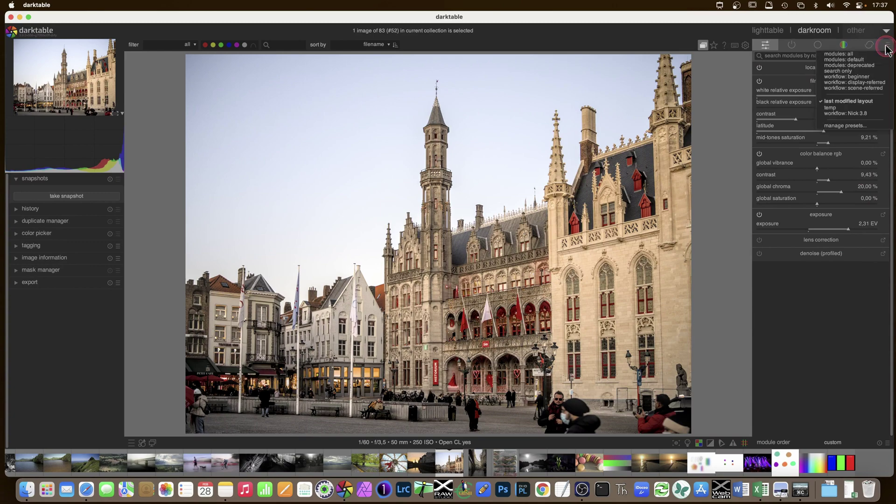
click(887, 46)
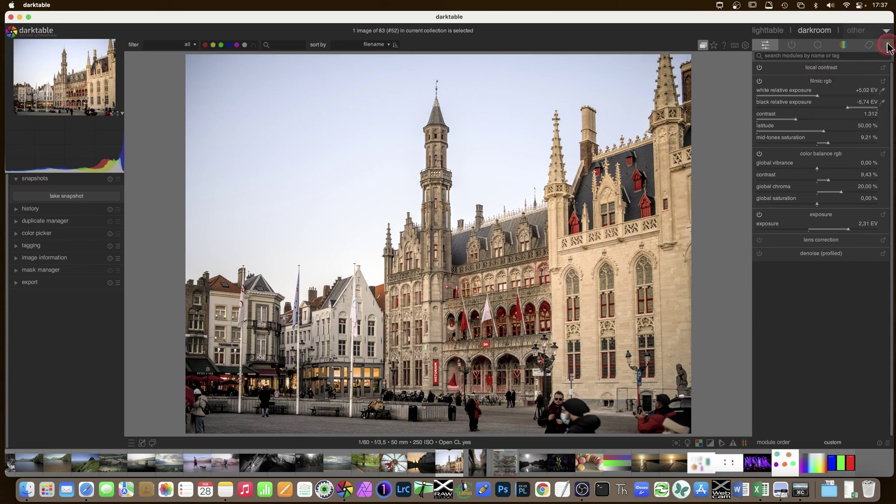
Look through the active, base and color groups, collapsing filmic rgb, then back to quick access.
click(795, 47)
click(818, 44)
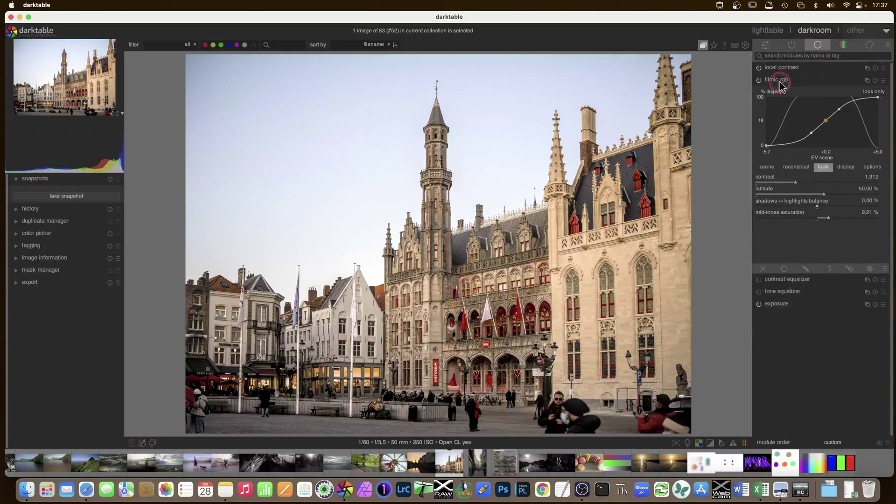
click(796, 80)
click(842, 46)
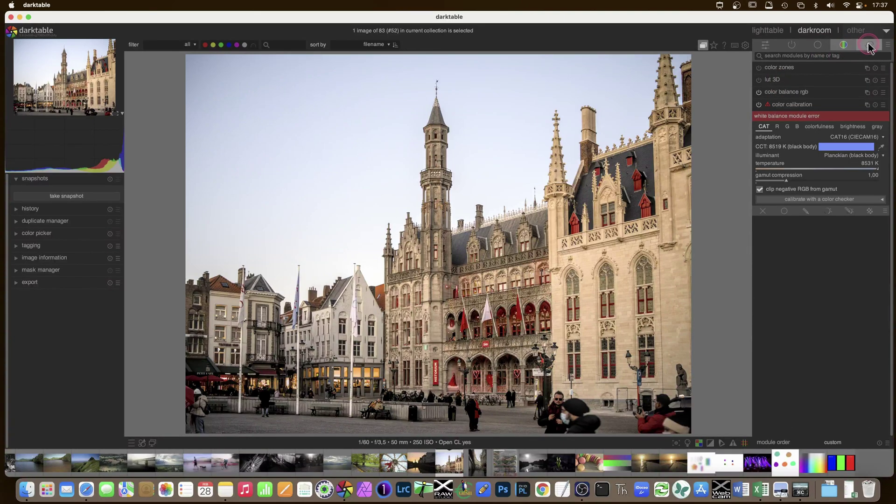
click(765, 45)
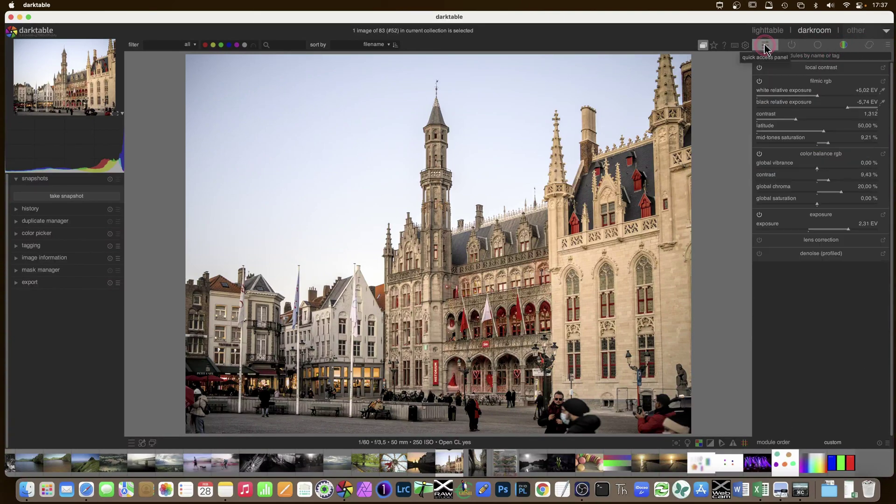
click(814, 81)
click(769, 45)
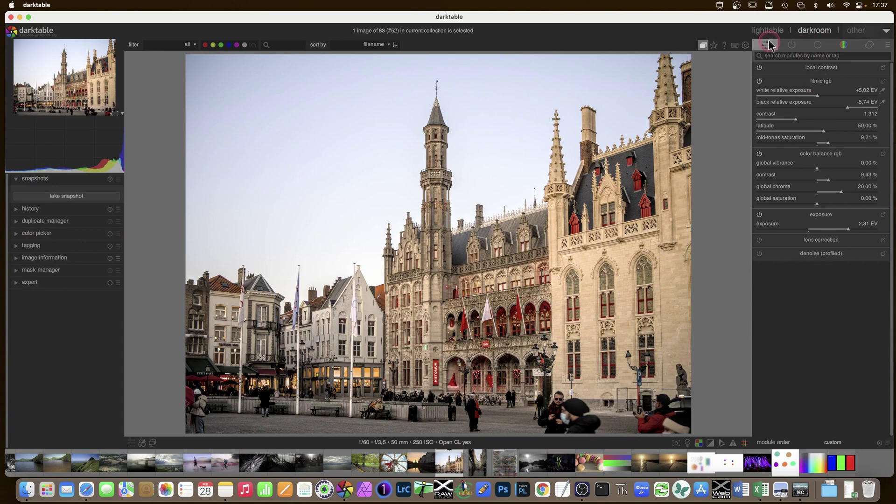
Open 'manage presets...' for module layouts.
click(889, 45)
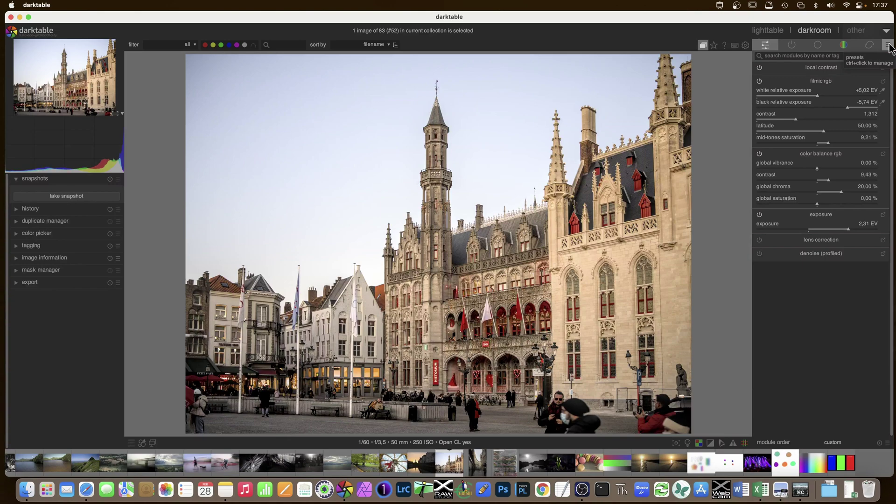
click(889, 46)
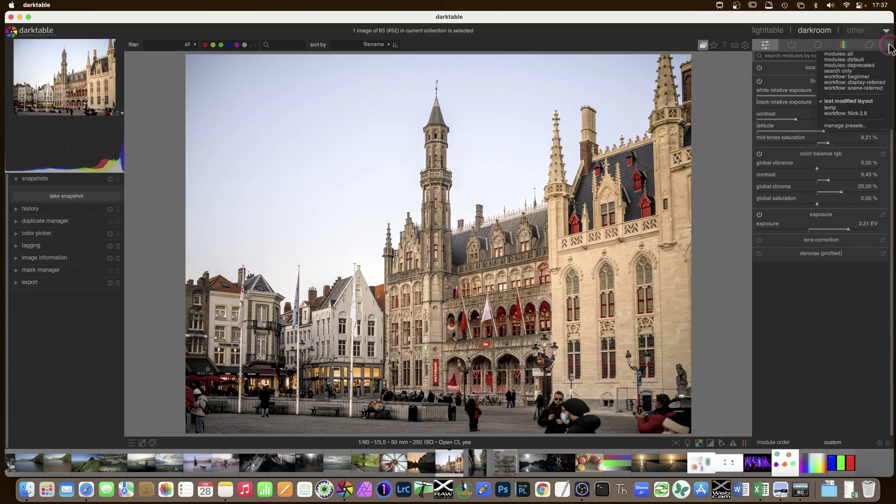
click(866, 131)
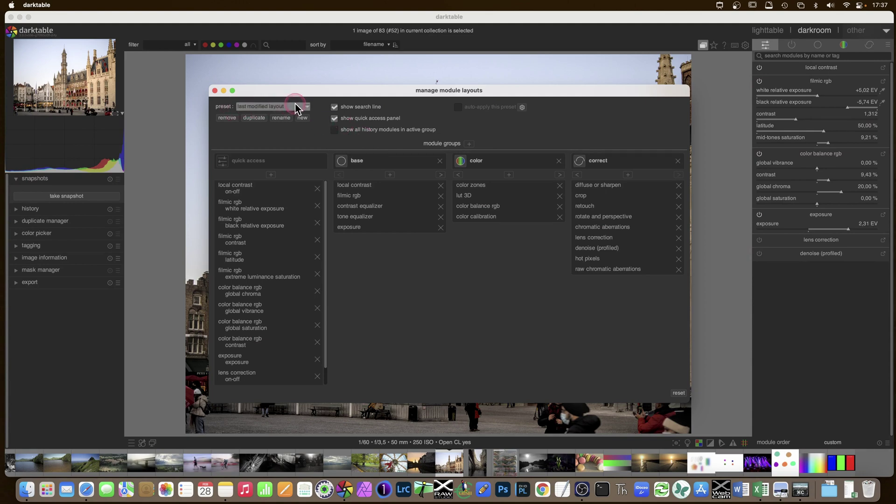
Add color calibration's on/off toggle to the quick access group.
click(318, 258)
click(271, 175)
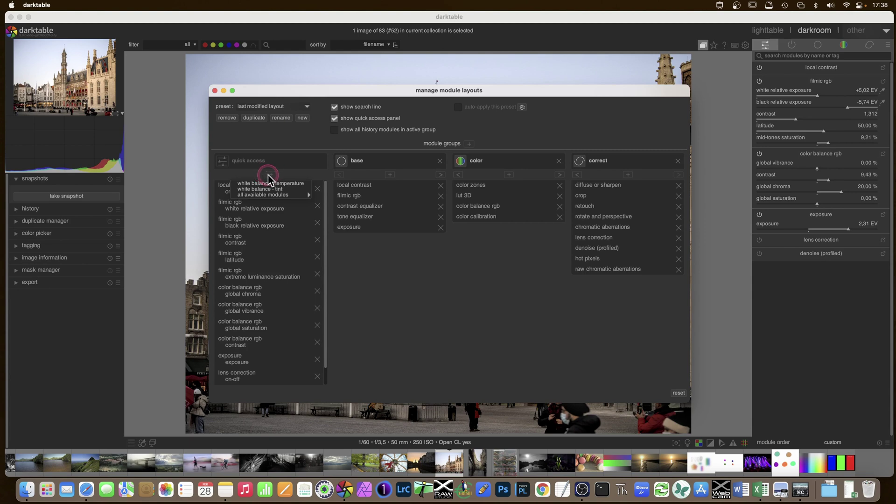
click(271, 195)
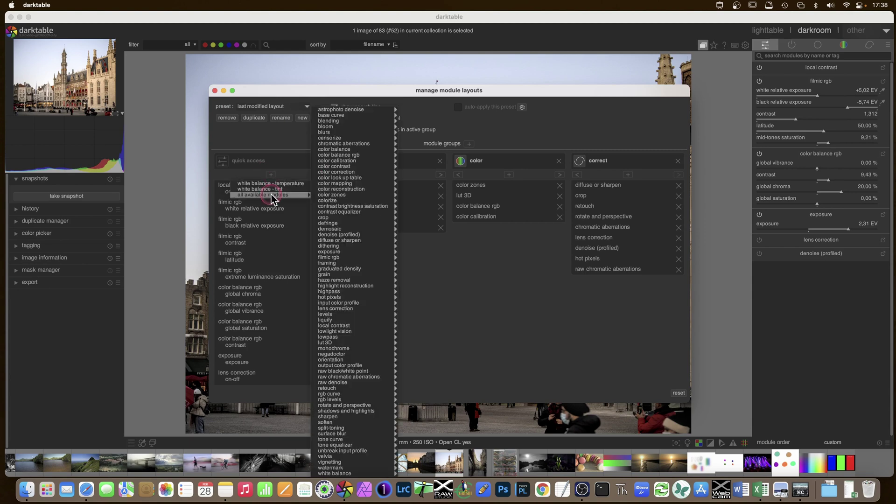
click(303, 195)
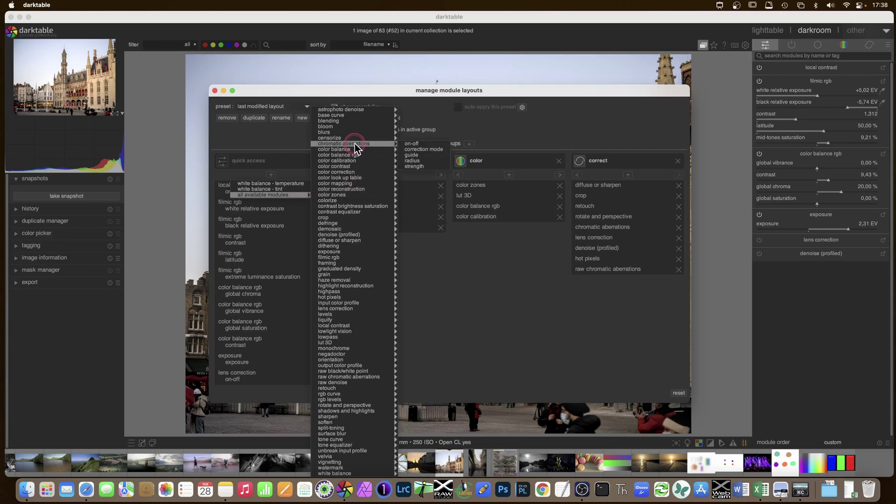
click(374, 141)
click(366, 171)
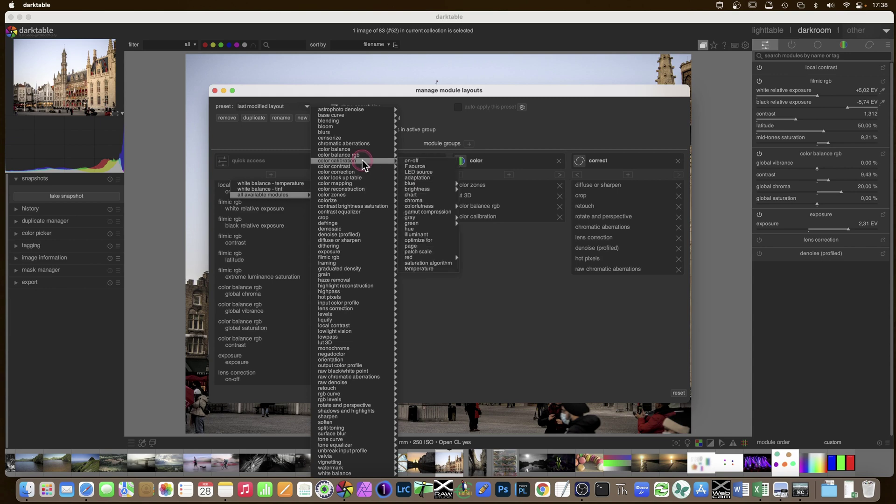
click(410, 159)
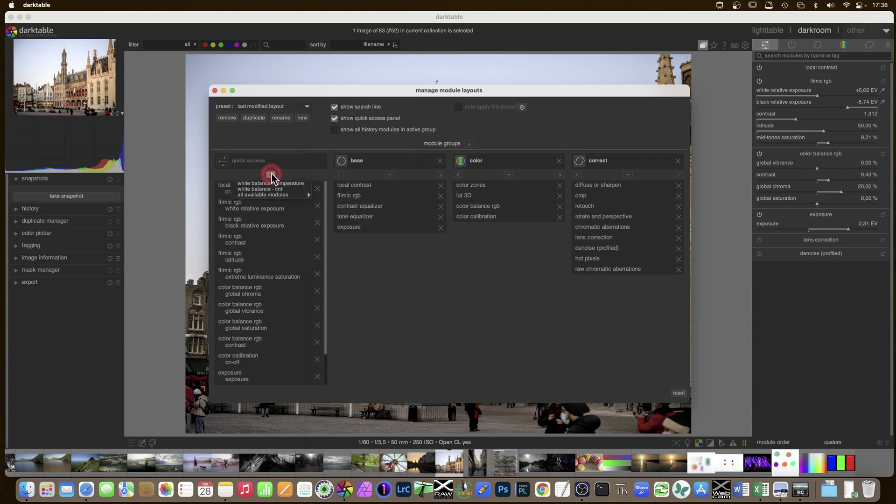
Add crop's on/off toggle and one more module control to quick access.
mouse_move(273, 194)
click(370, 212)
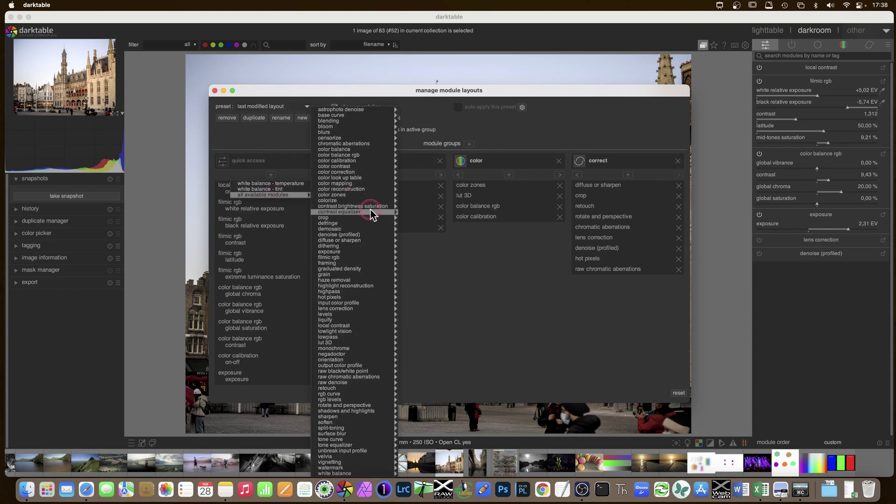
click(410, 216)
click(272, 170)
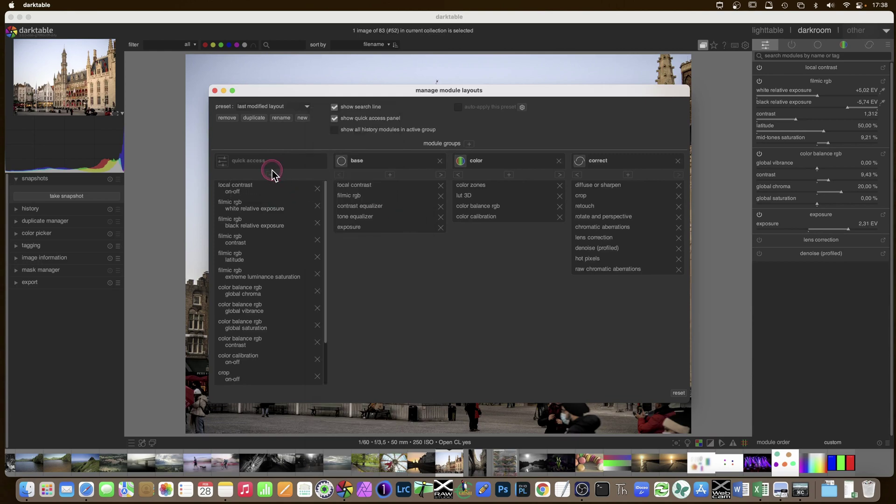
mouse_move(273, 195)
mouse_move(369, 337)
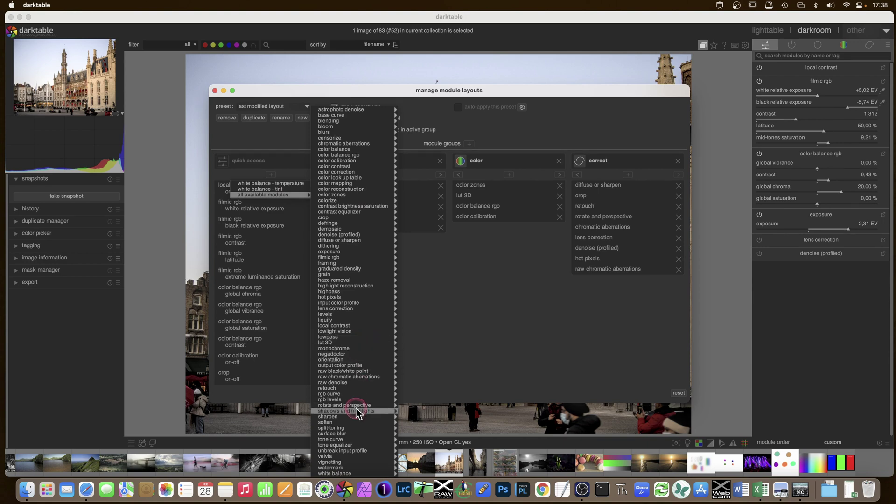
click(428, 402)
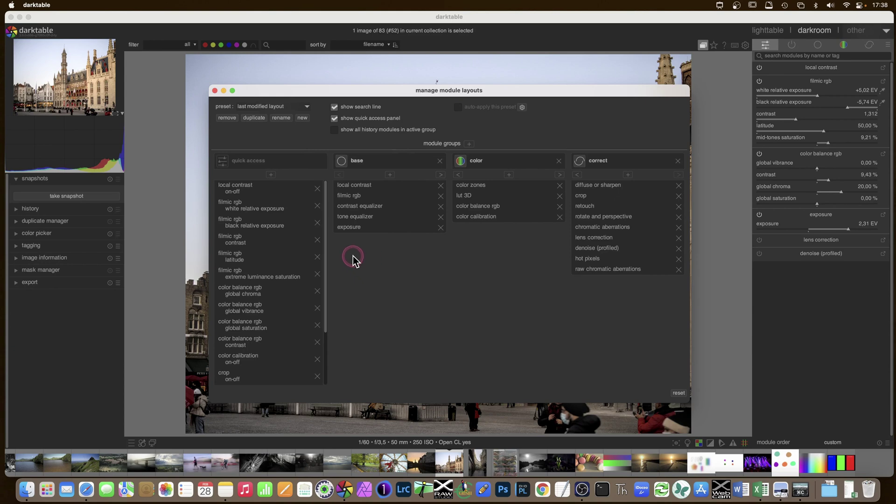
click(275, 108)
Rename the edited layout preset to the custom name ending in '3.9'.
click(254, 107)
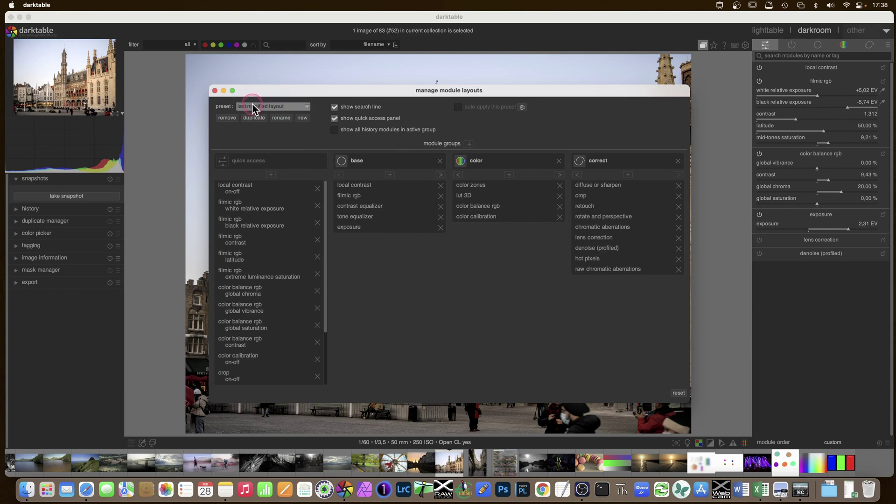
click(281, 119)
click(470, 242)
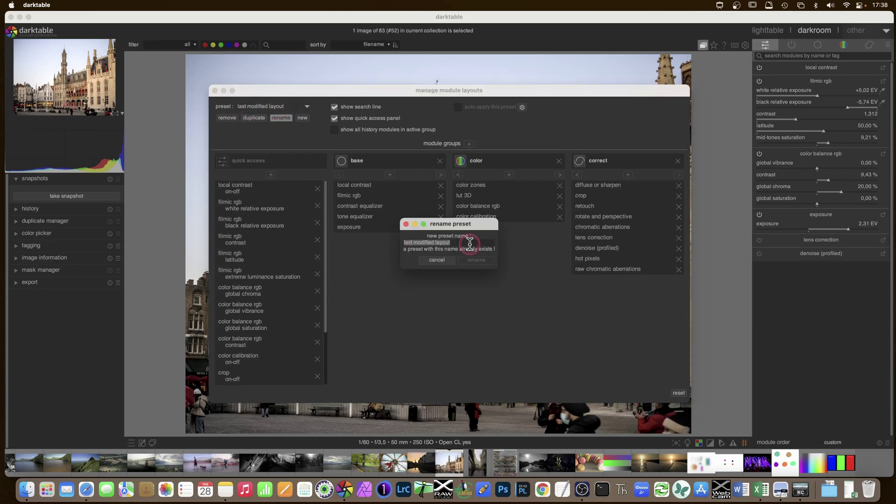
text(nicolas 3.9)
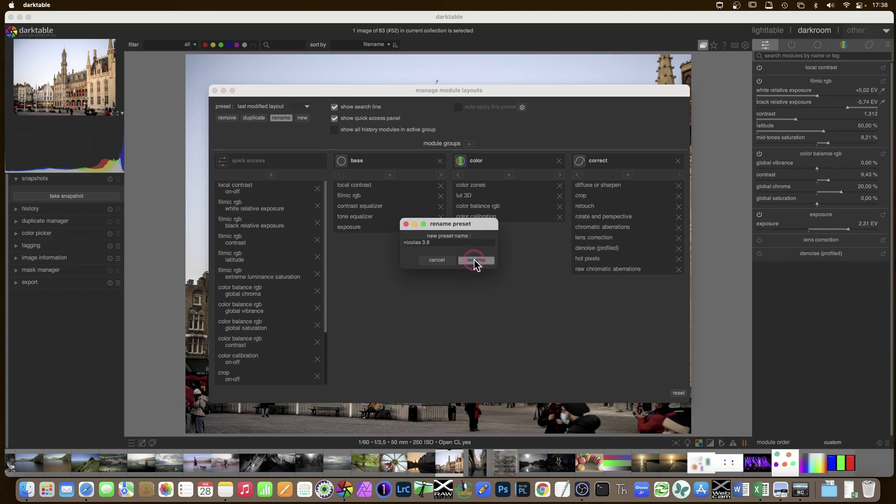
click(475, 260)
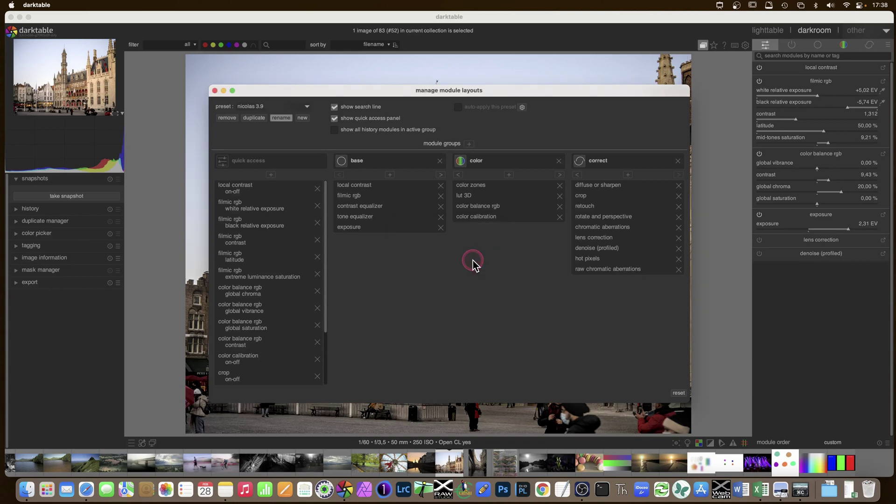
Delete the temp preset and close the layout manager.
click(259, 108)
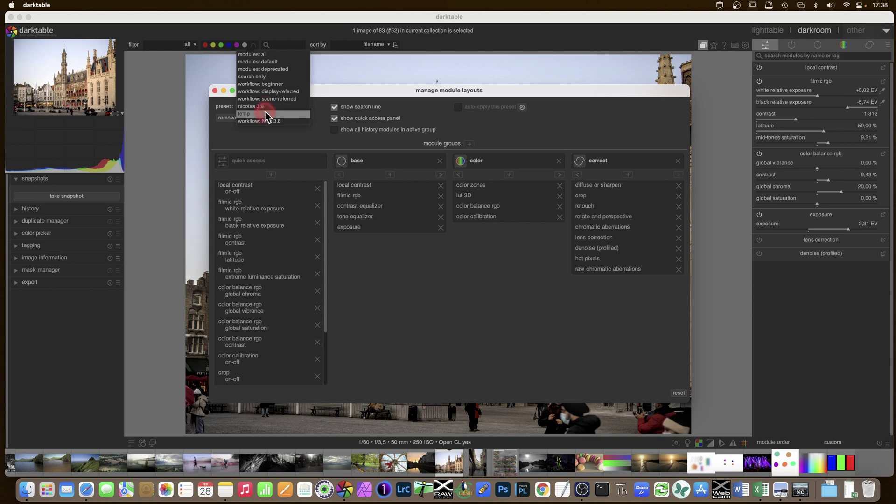
click(266, 119)
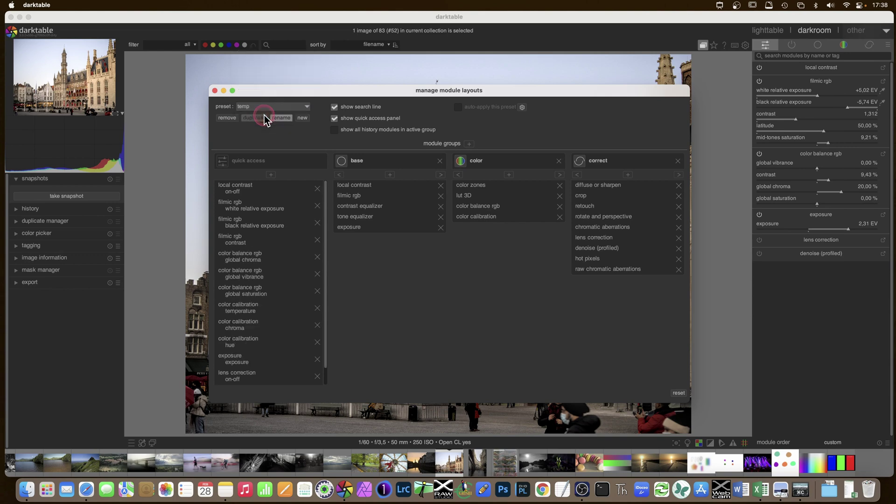
click(227, 118)
click(464, 257)
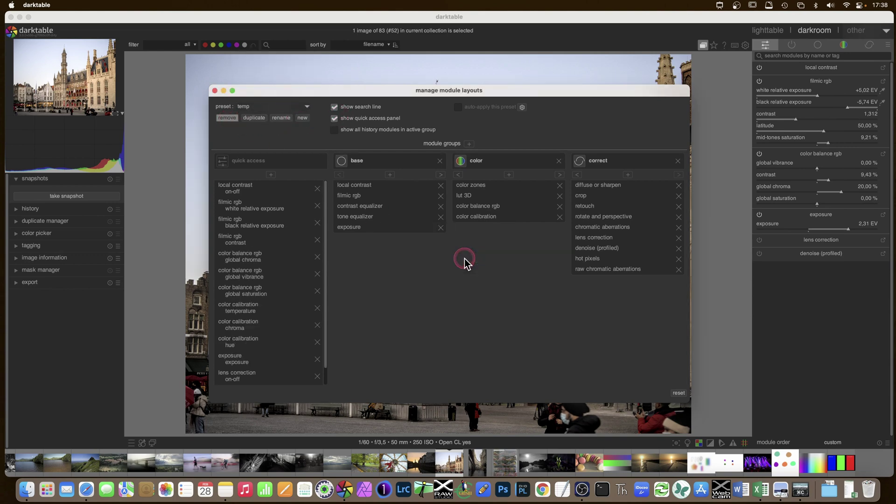
click(215, 91)
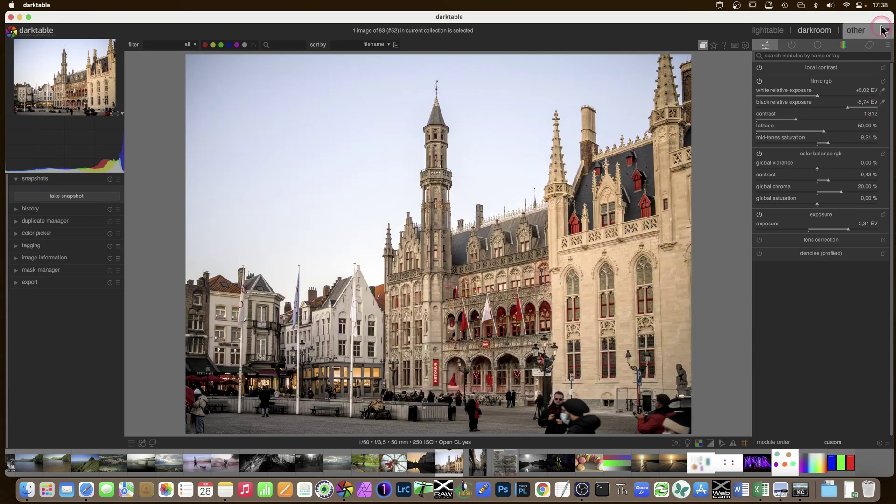
Apply the nicolas 3.9 layout, try the active-modules view, then return to the quick access panel.
click(887, 45)
click(861, 100)
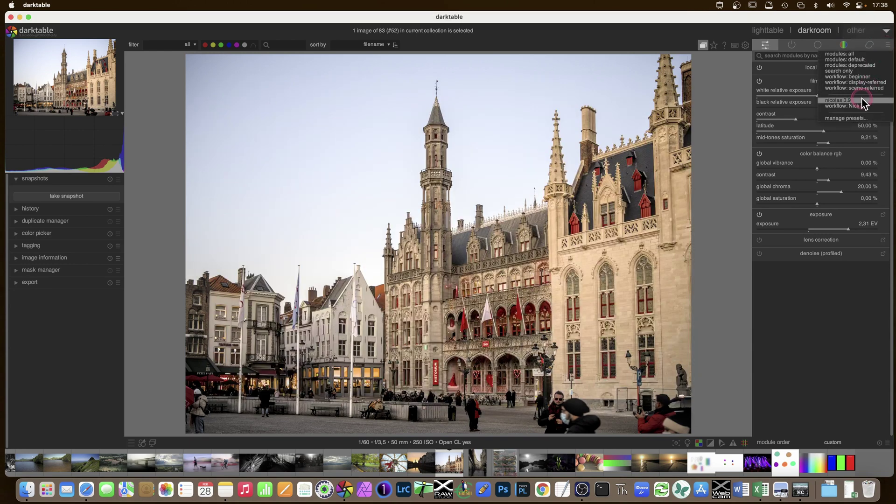
click(783, 48)
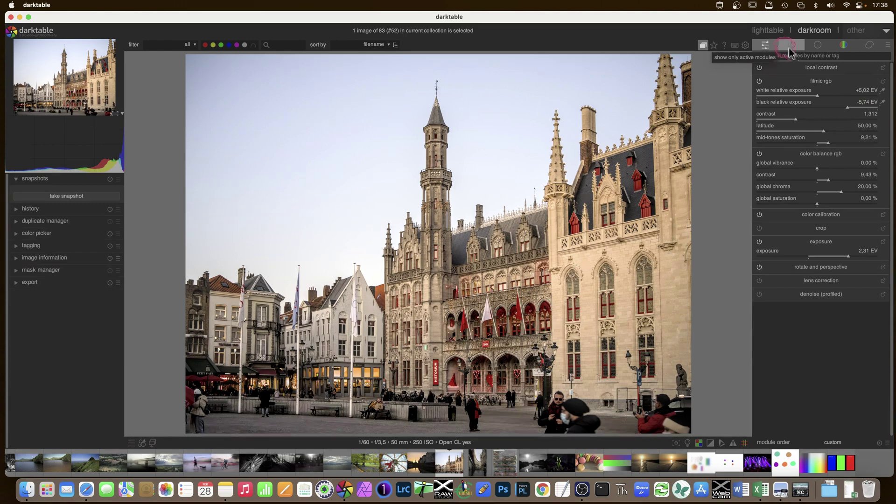
click(816, 45)
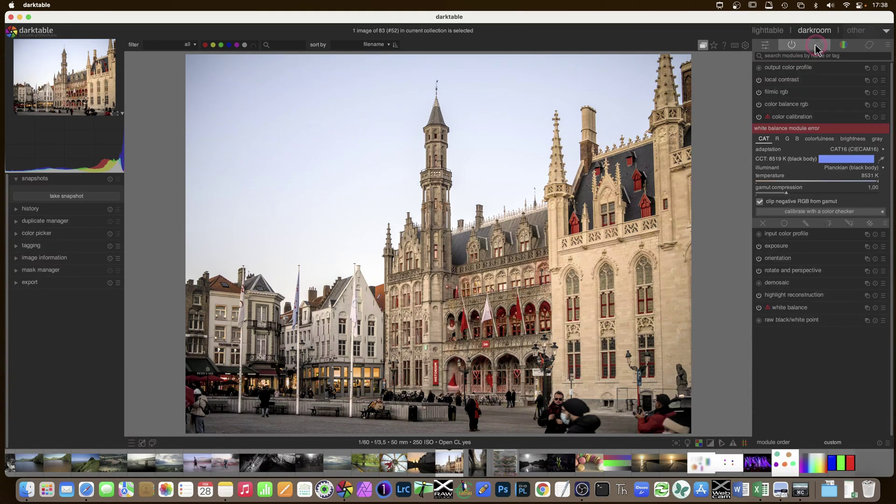
click(765, 45)
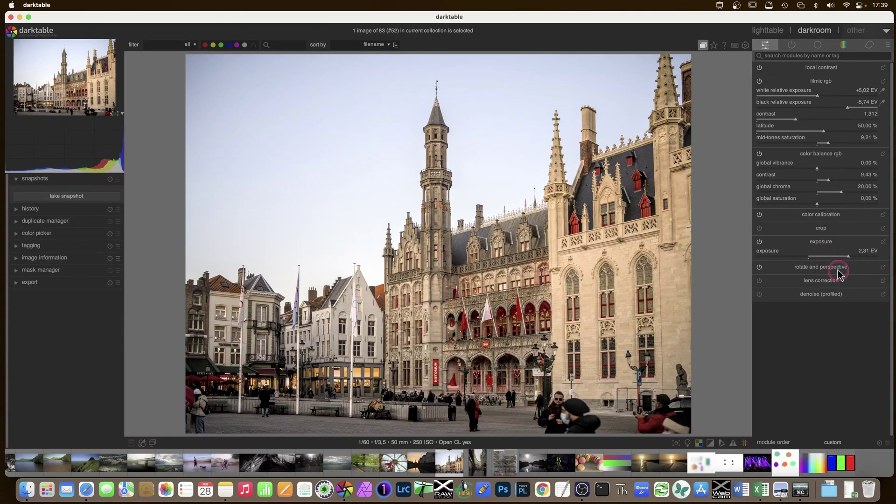
click(889, 45)
In the layout manager, add the rotate and perspective rotation slider to quick access and close it.
click(856, 119)
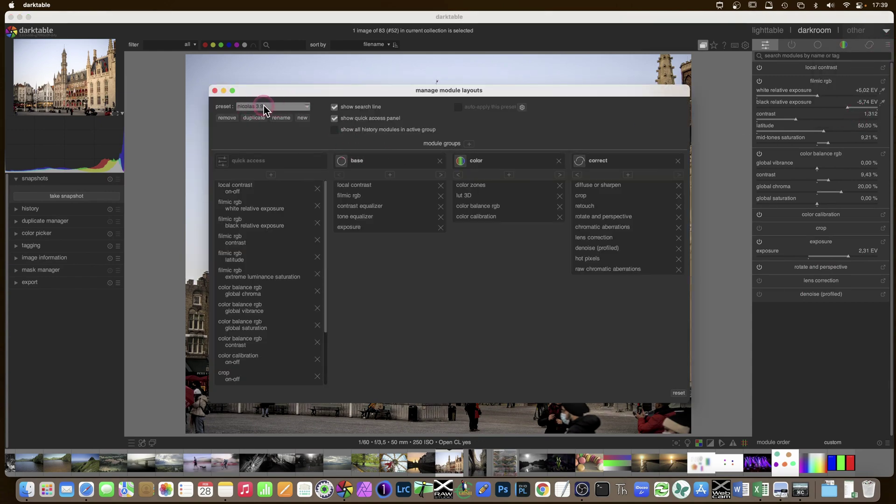
click(271, 174)
mouse_move(275, 195)
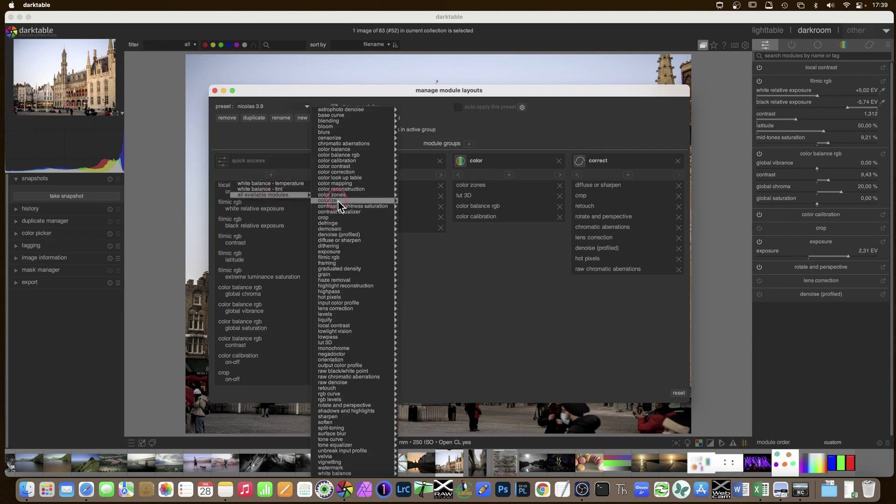
mouse_move(352, 425)
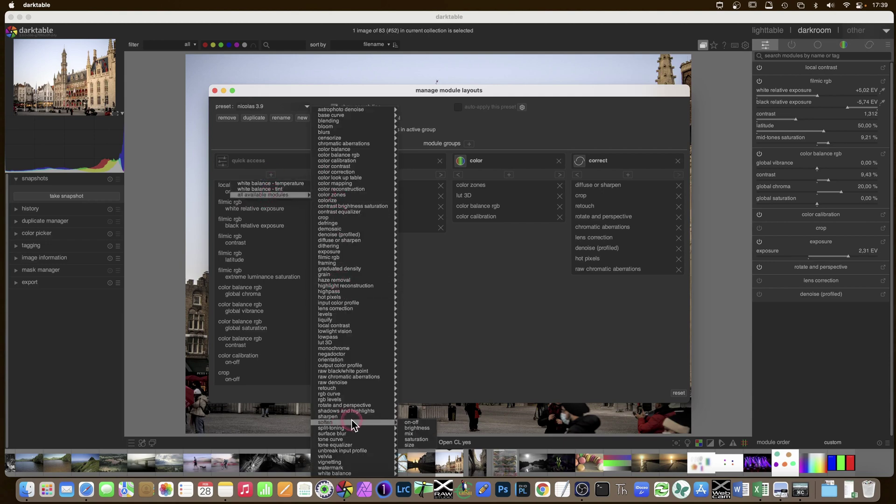
mouse_move(356, 409)
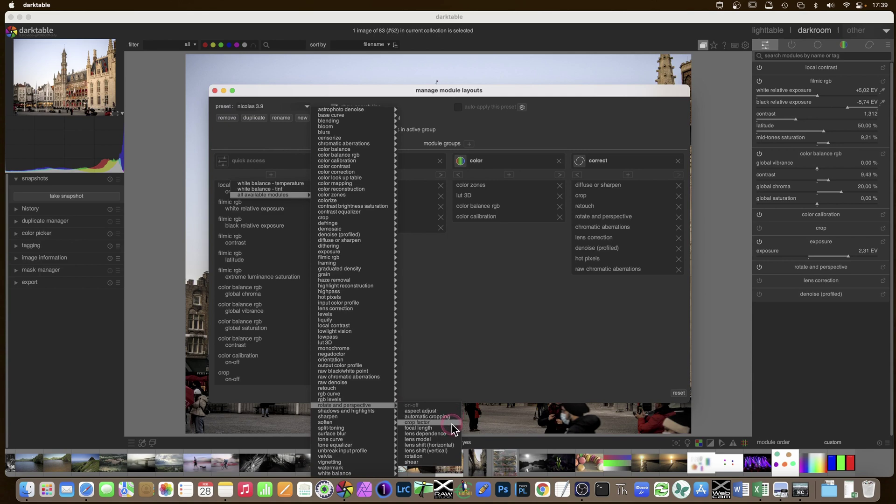
click(442, 459)
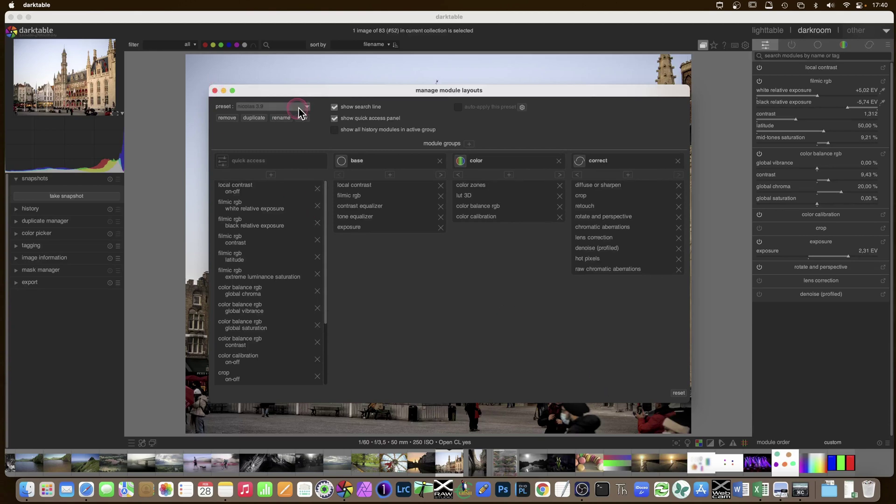
click(223, 91)
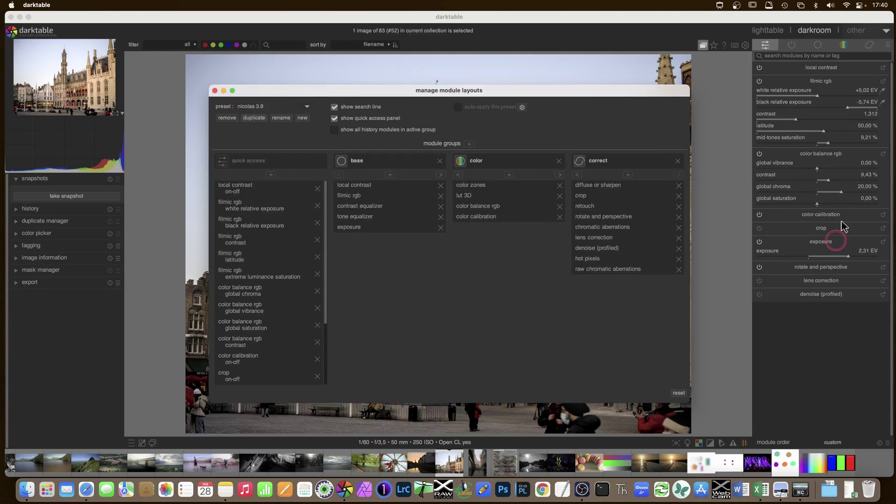
click(215, 91)
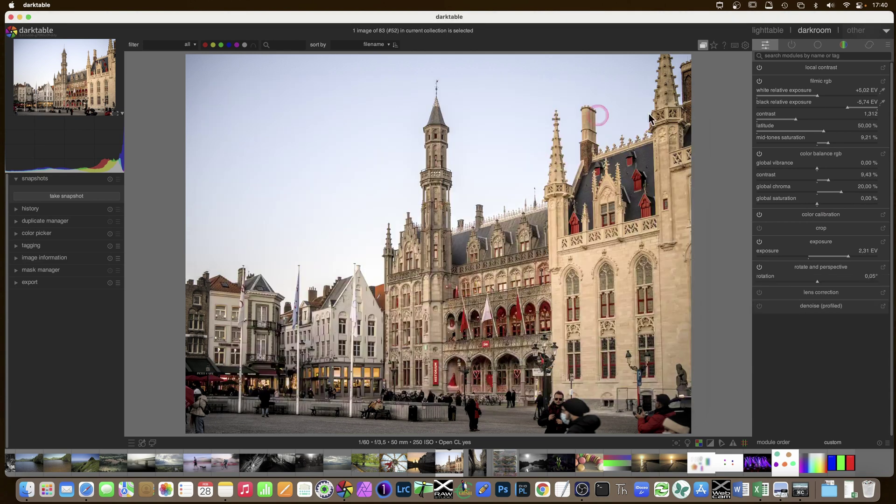
click(888, 45)
Reapply nicolas 3.9, briefly switching to the workflow: Nick 3.8 layout and back.
click(857, 102)
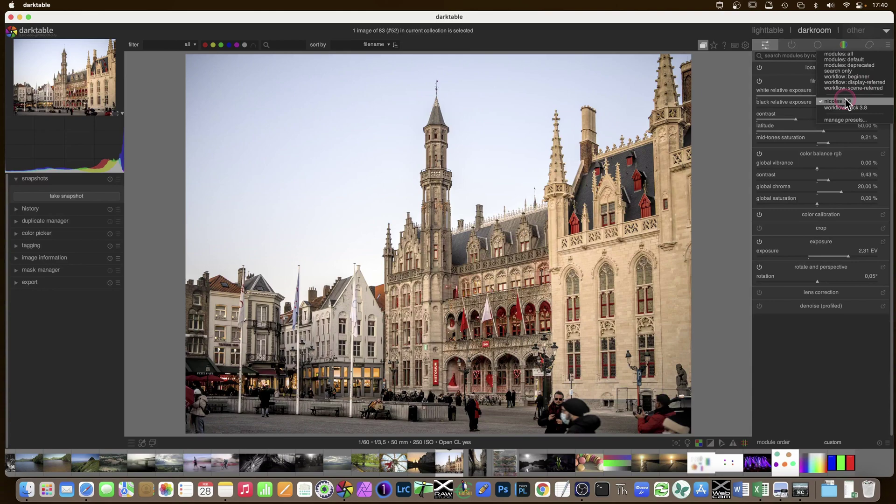
click(887, 46)
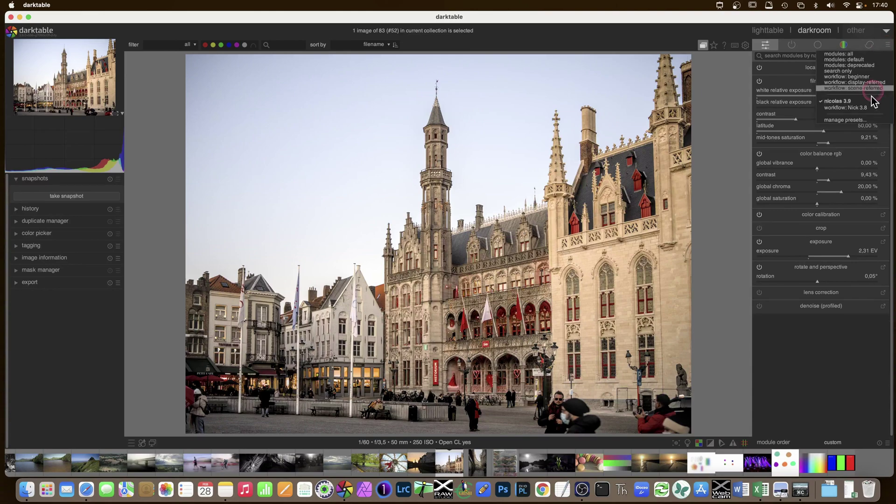
click(863, 108)
click(881, 51)
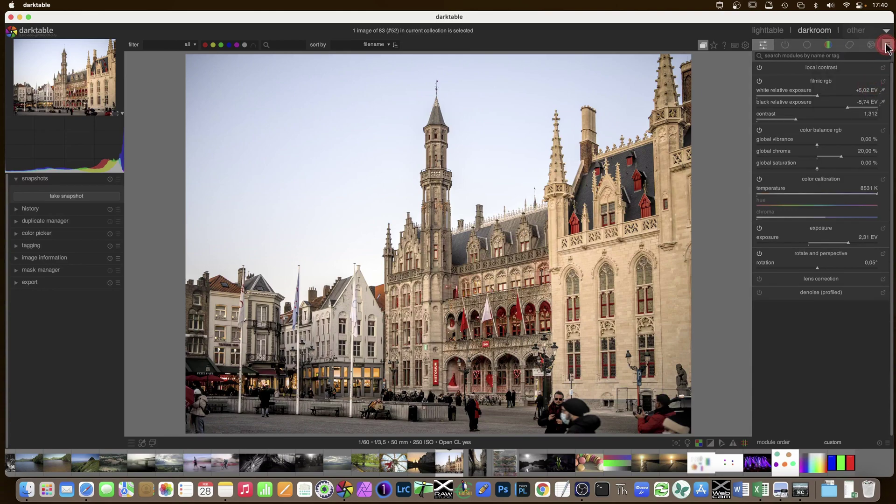
click(866, 102)
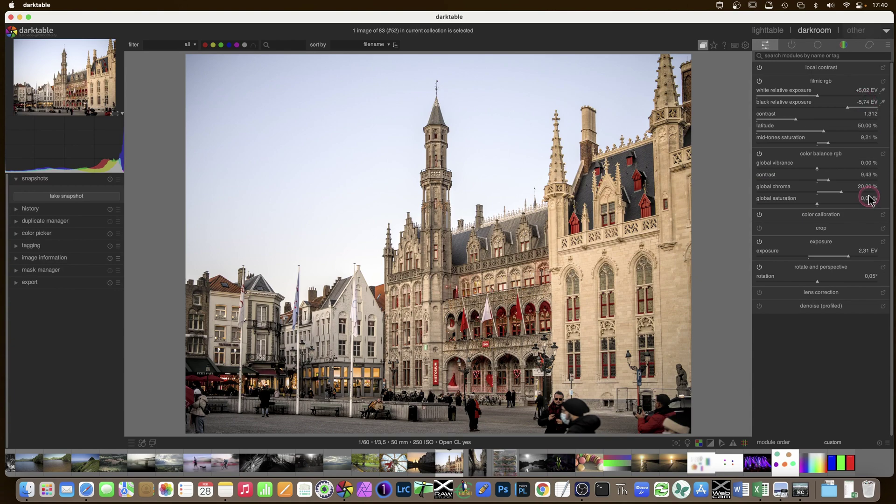
Reset the quick access rotation and set it to 0,76°, then show the correct module group.
scroll(820, 283, up, 10)
scroll(819, 283, down, 8)
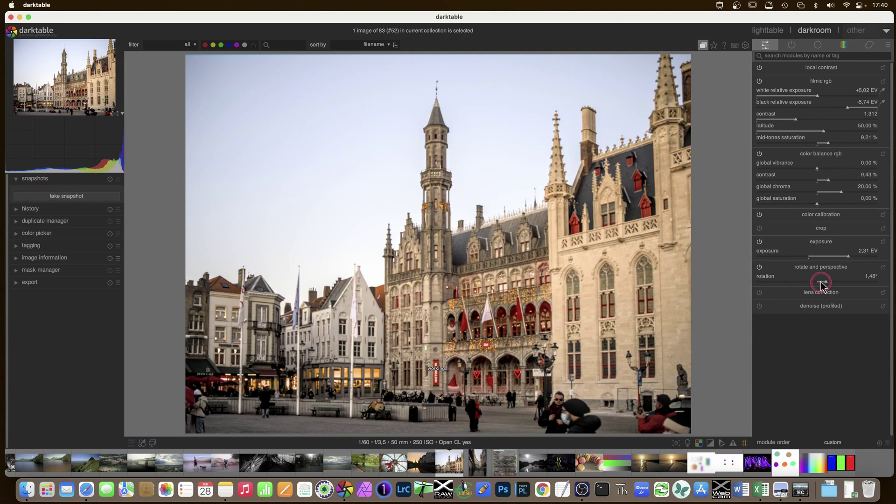
double_click(821, 283)
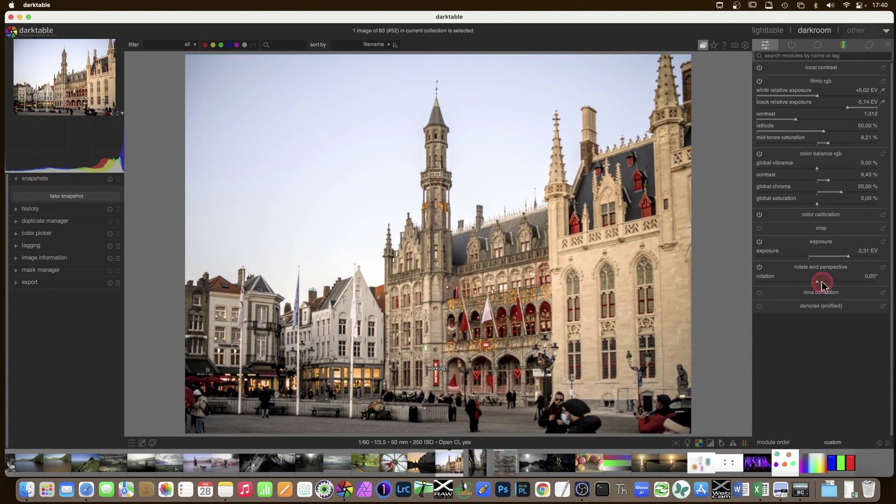
click(820, 283)
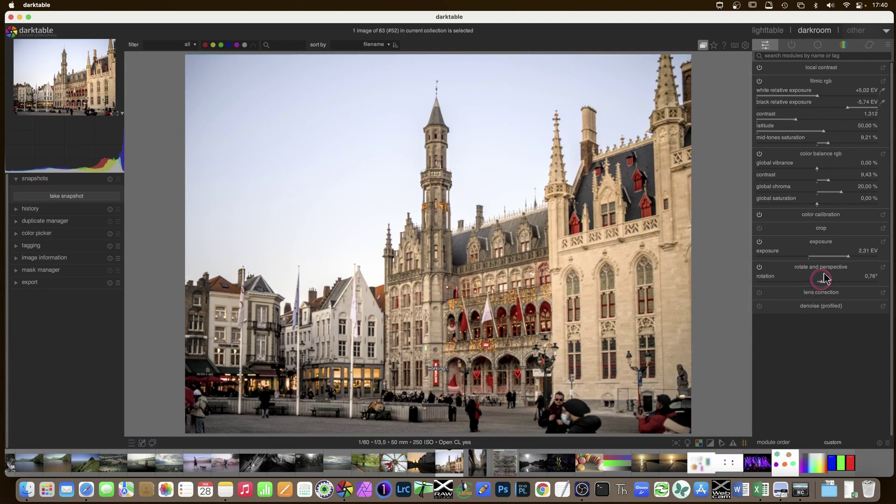
click(867, 47)
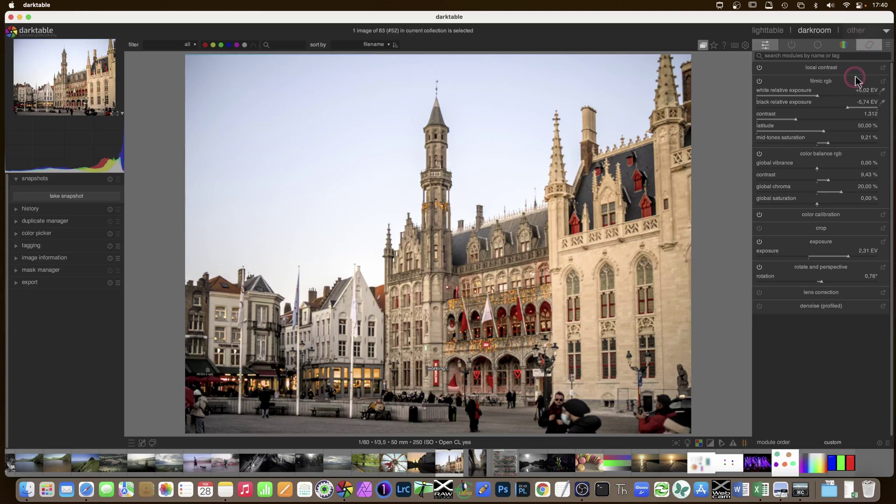
click(869, 44)
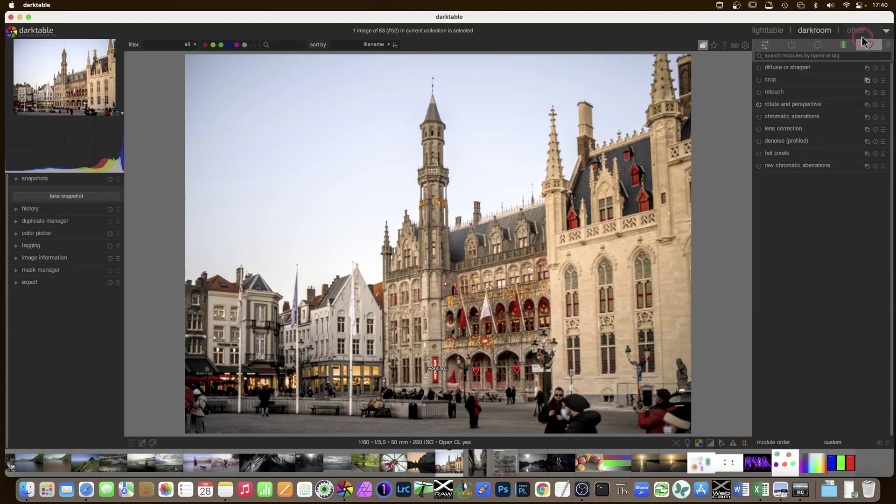
Expand the rotate and perspective module in the correct group.
click(797, 106)
click(795, 148)
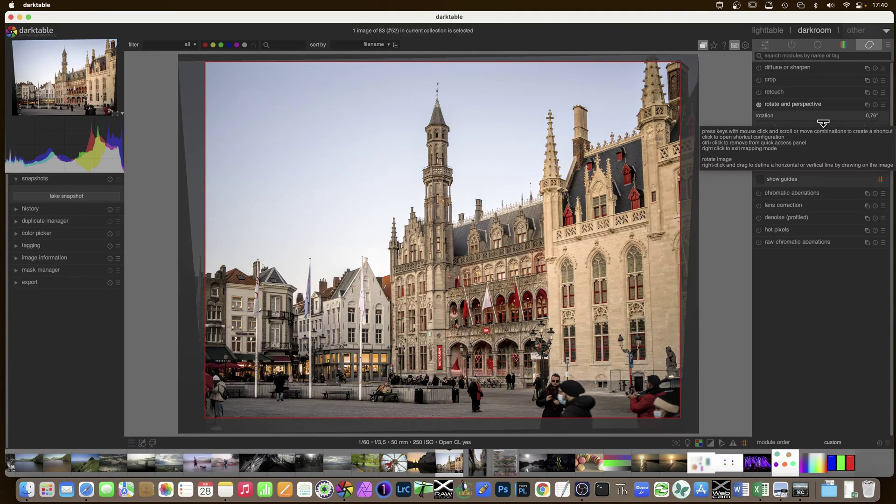
click(793, 159)
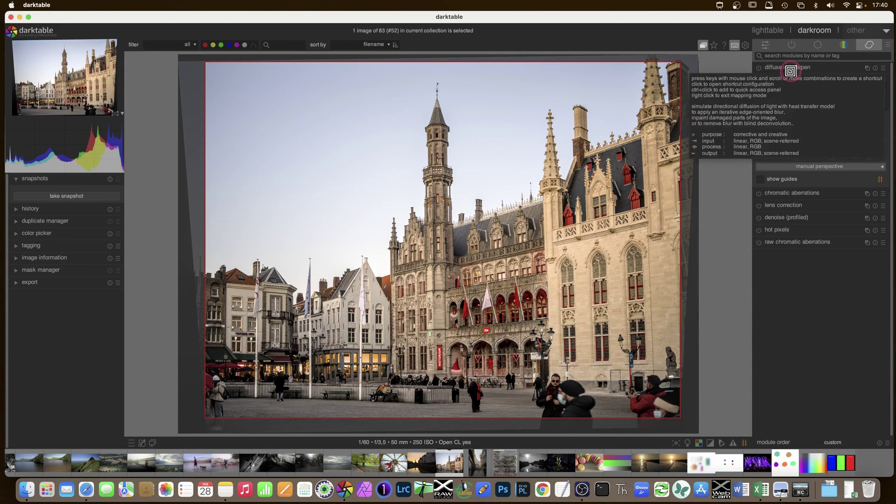
click(864, 191)
Ctrl+click the rotation slider in shortcut mapping mode to remove it, then return to quick access.
click(819, 120)
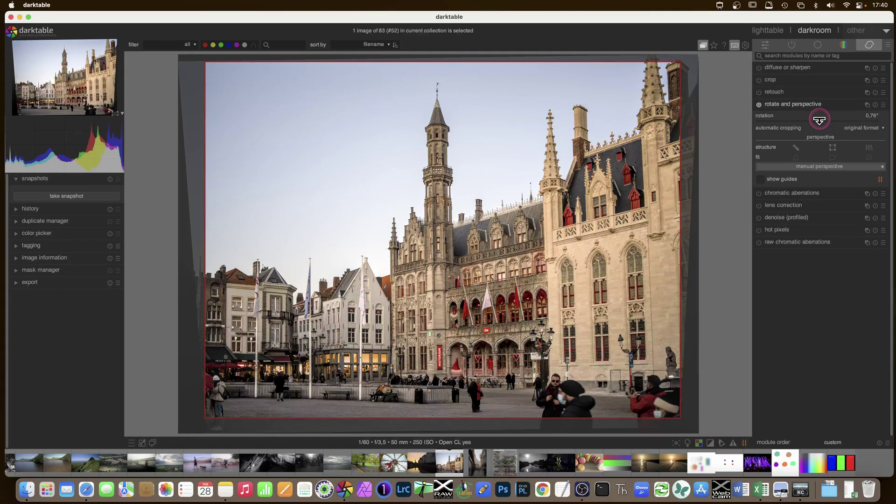
key(ctrl)
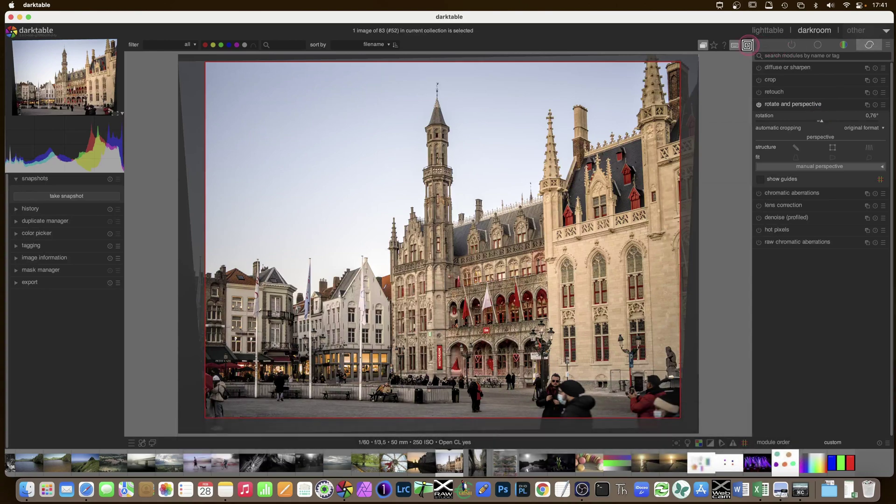
click(735, 45)
click(764, 44)
click(849, 186)
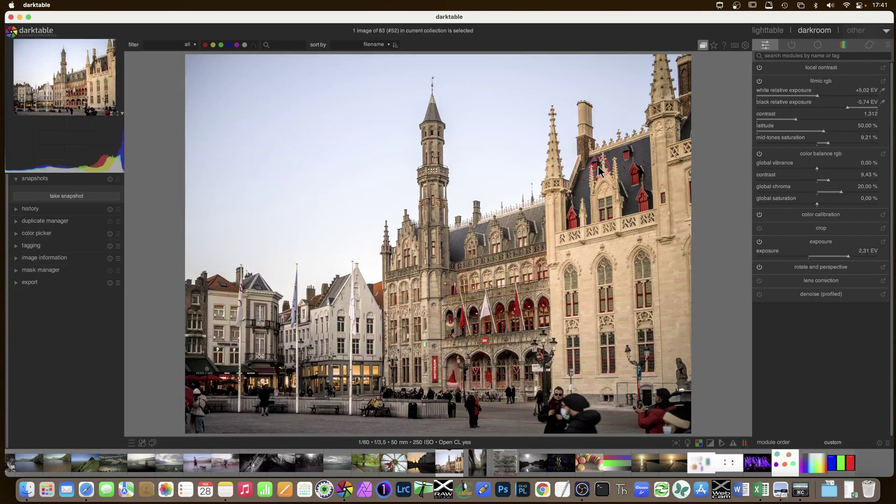
Toggle rotate and perspective, then select the last modified layout preset.
click(623, 274)
click(759, 267)
click(822, 269)
click(797, 270)
click(887, 47)
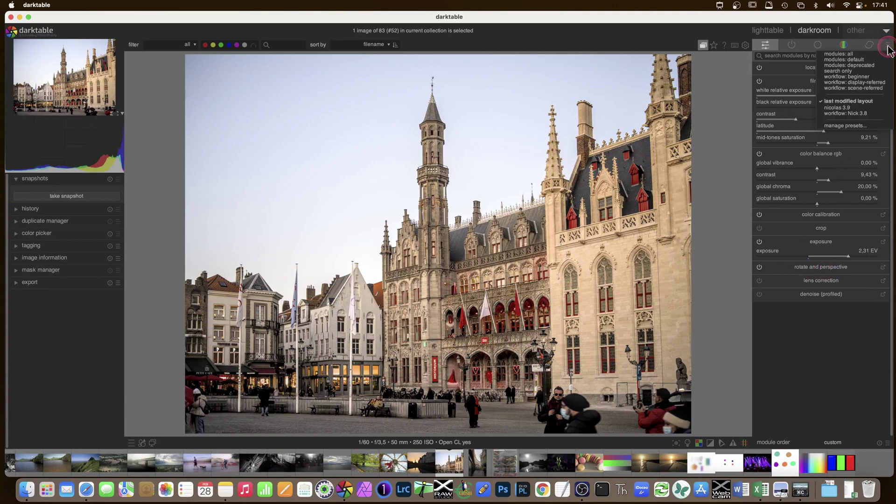
click(865, 102)
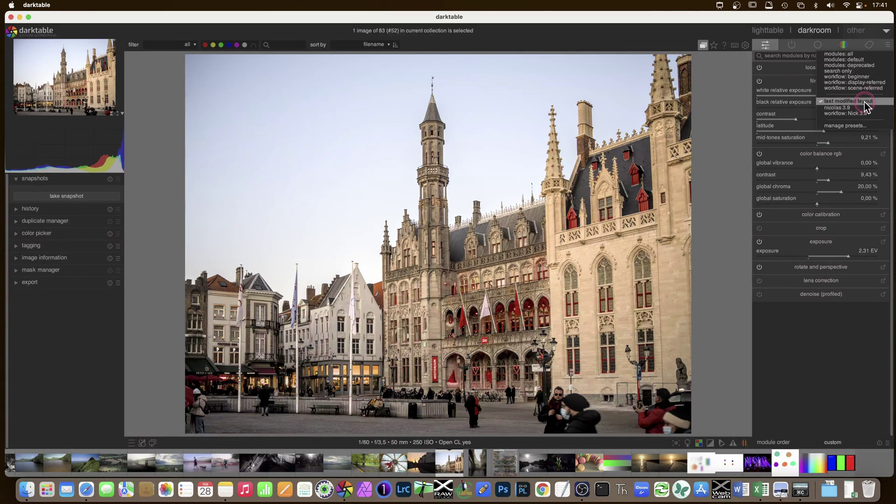
Delete the old nicolas 3.9 preset in the module layout manager.
click(856, 125)
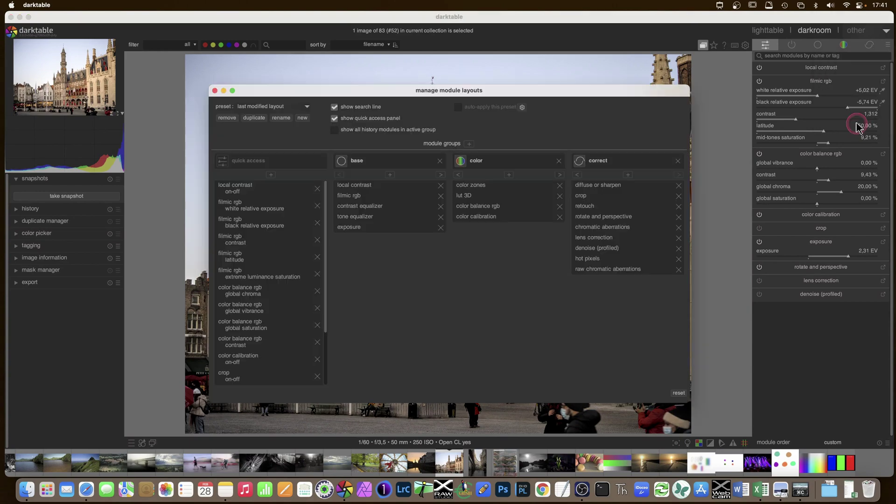
click(344, 194)
click(278, 150)
click(279, 107)
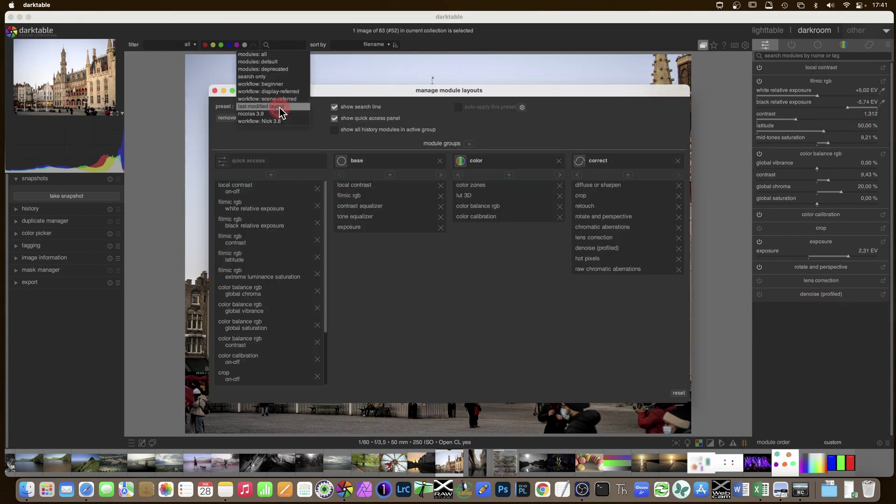
click(279, 114)
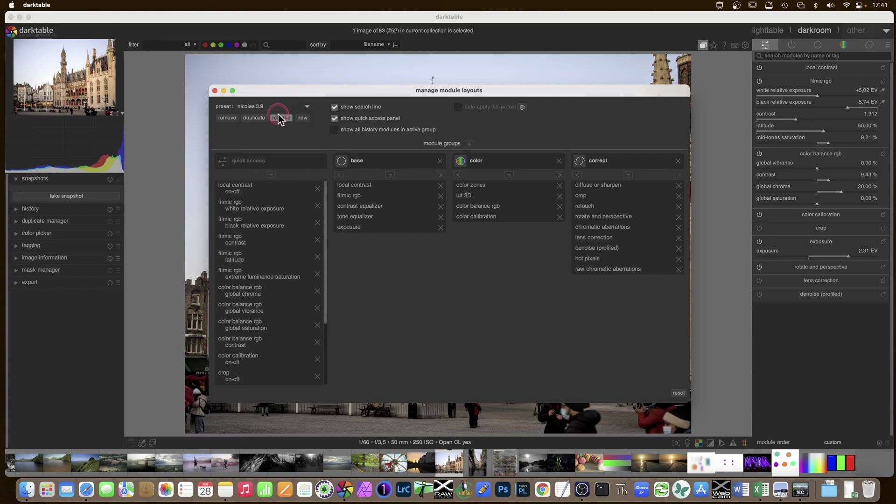
click(273, 136)
click(227, 118)
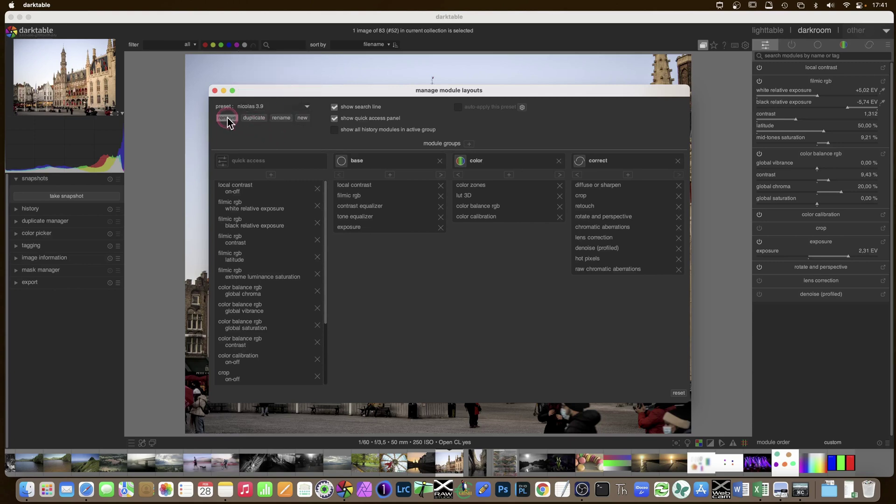
click(492, 259)
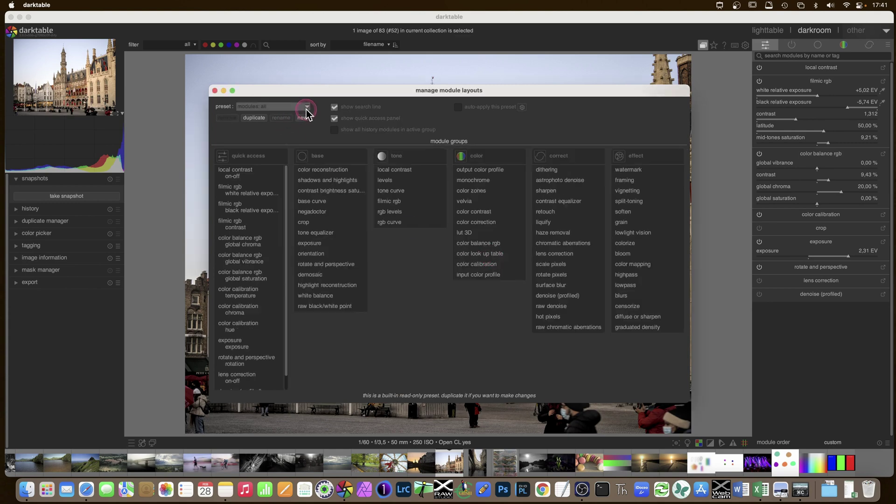
click(306, 108)
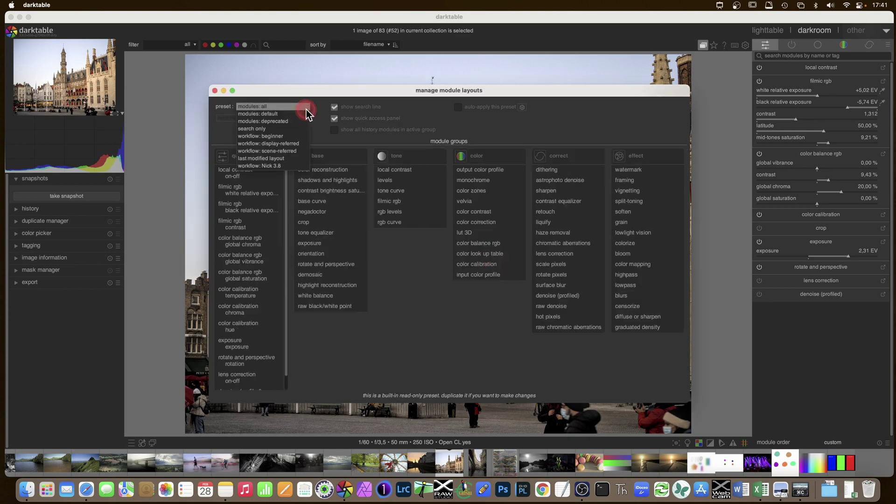
Rename the last modified layout to 'nicolas 3.9' and close the layout manager.
click(294, 158)
click(273, 118)
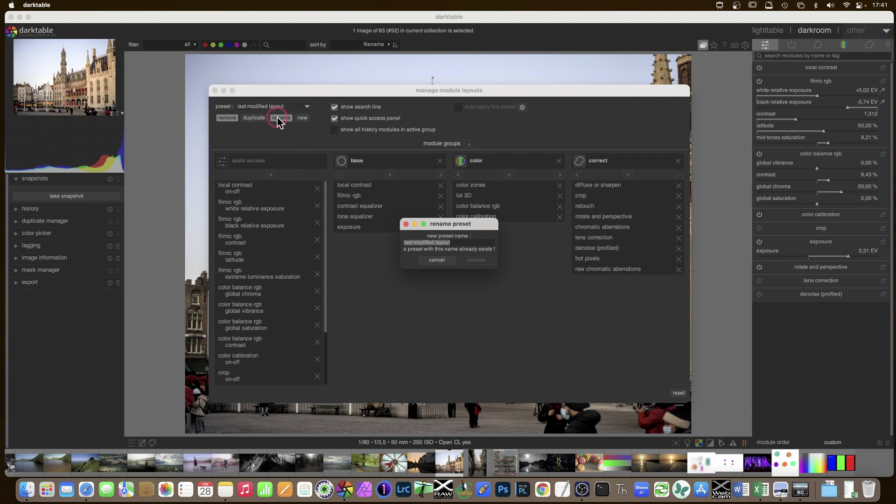
text(nicolas 3.9)
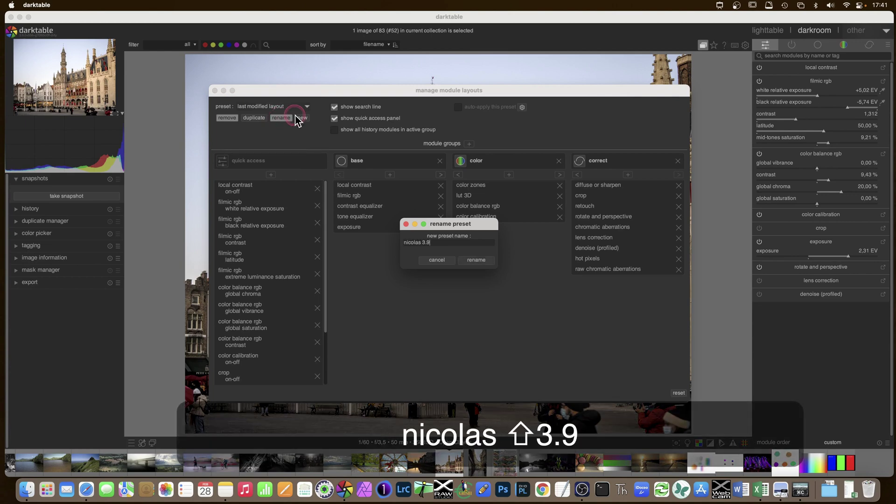
click(475, 259)
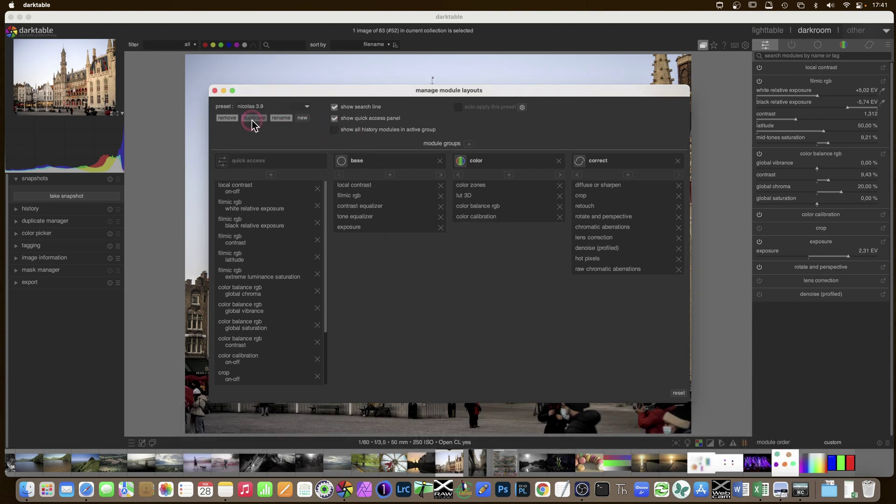
click(214, 90)
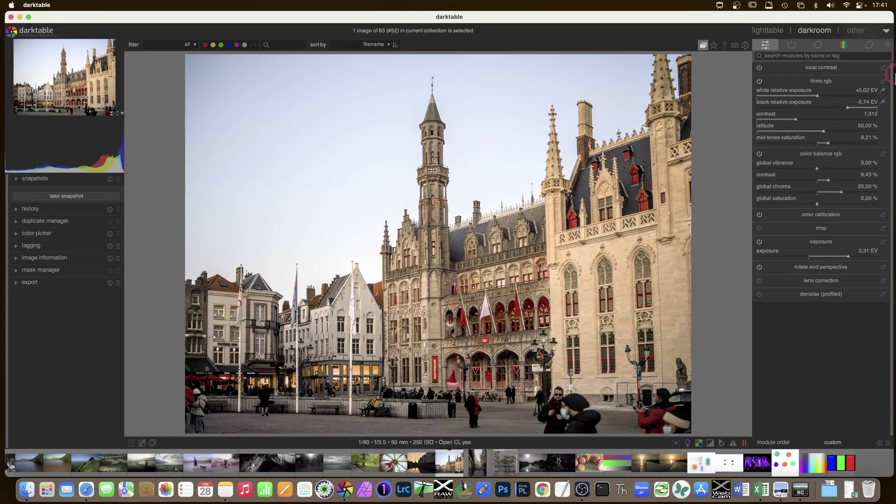
Show the colour module group and apply the basic preset to color balance rgb.
click(886, 48)
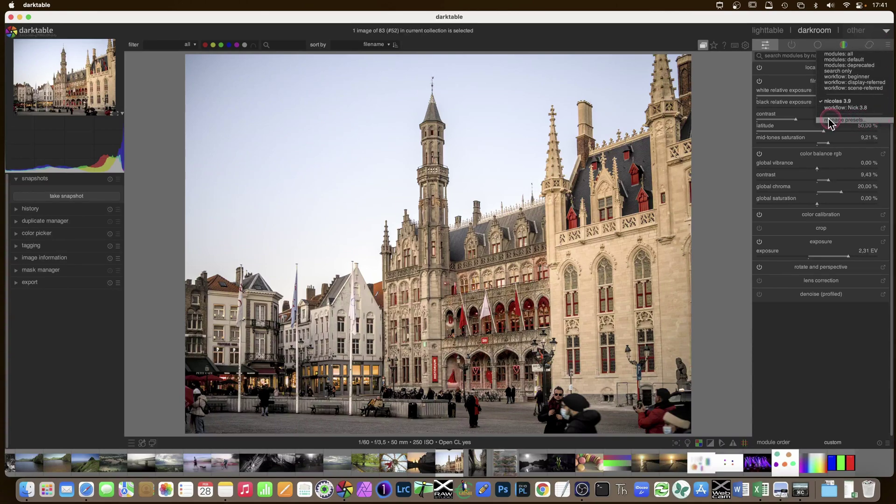
click(842, 48)
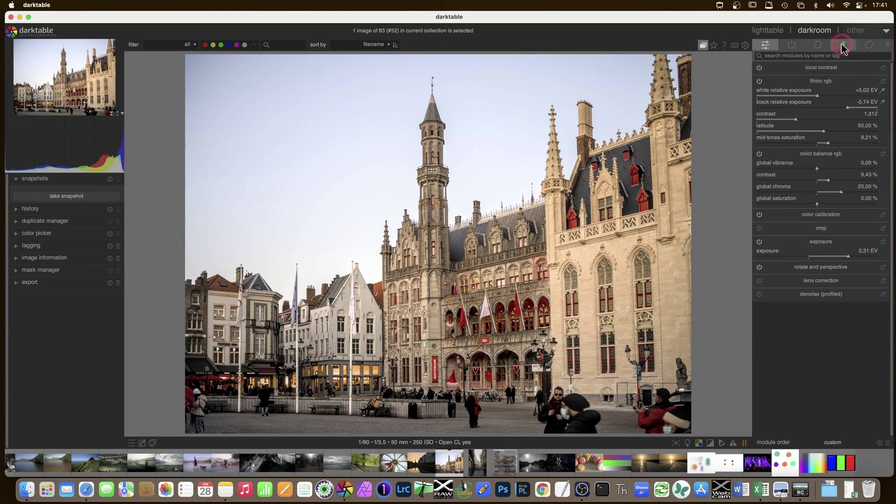
click(817, 45)
click(825, 85)
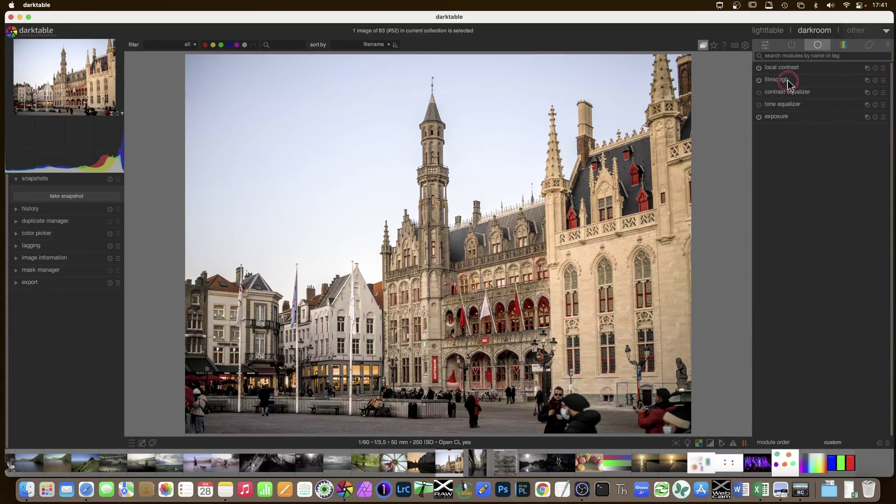
click(843, 45)
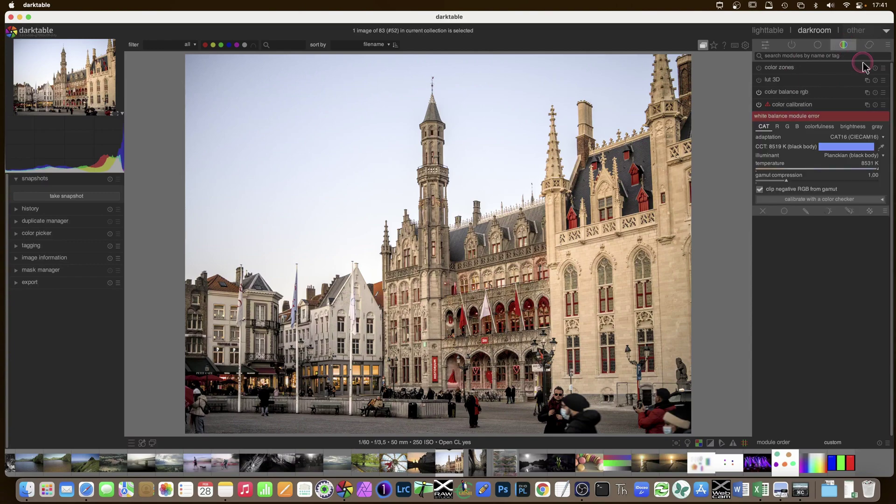
click(802, 90)
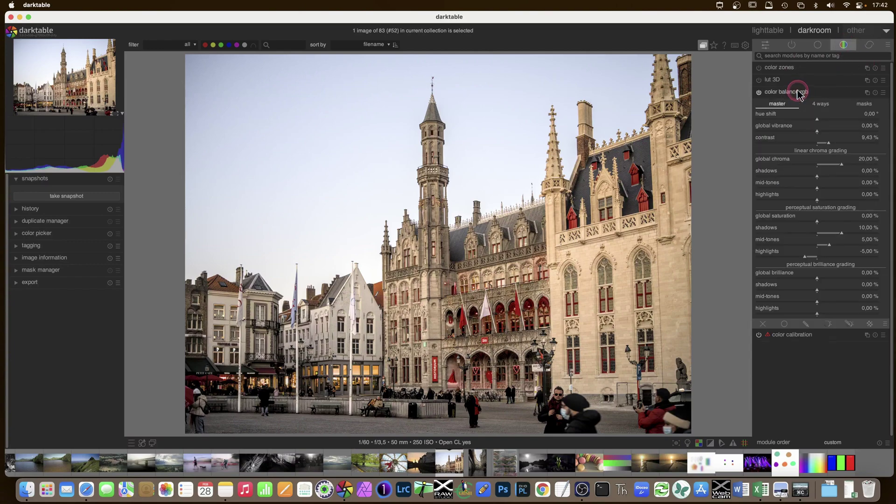
click(883, 92)
click(859, 114)
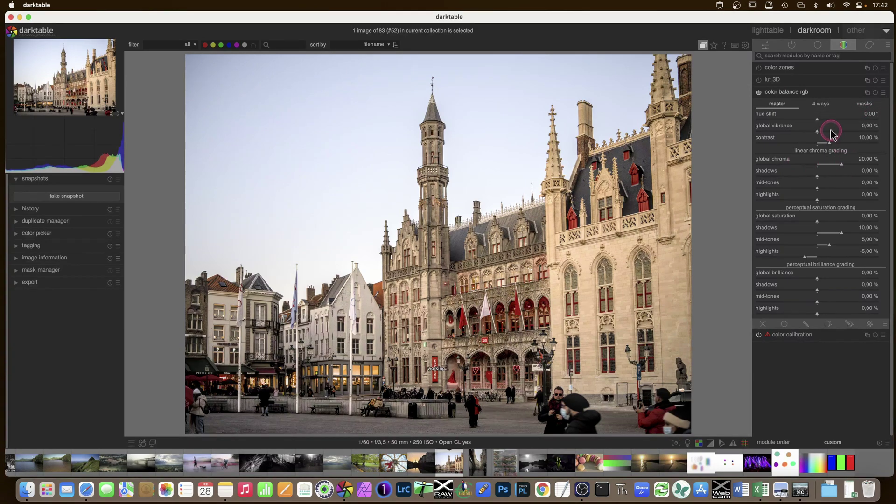
Shift hues to 68,54°, update the basic preset, then reset hue shift to 0° and collapse the module.
click(839, 120)
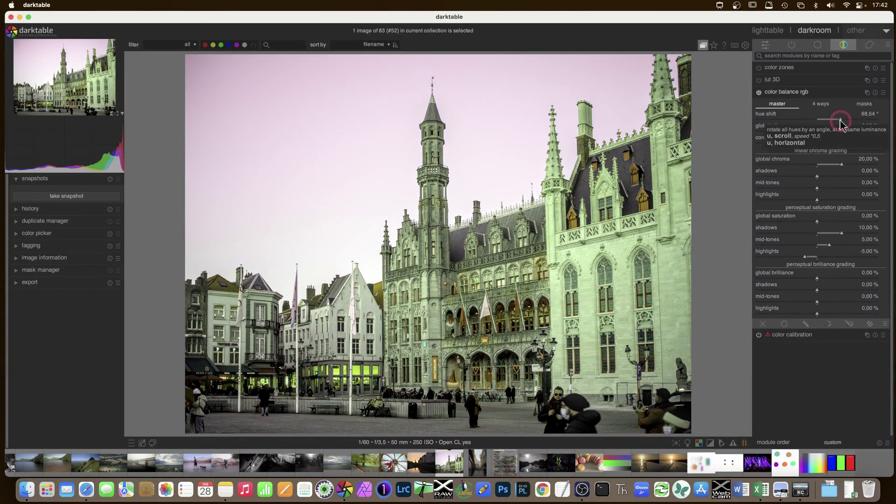
click(883, 93)
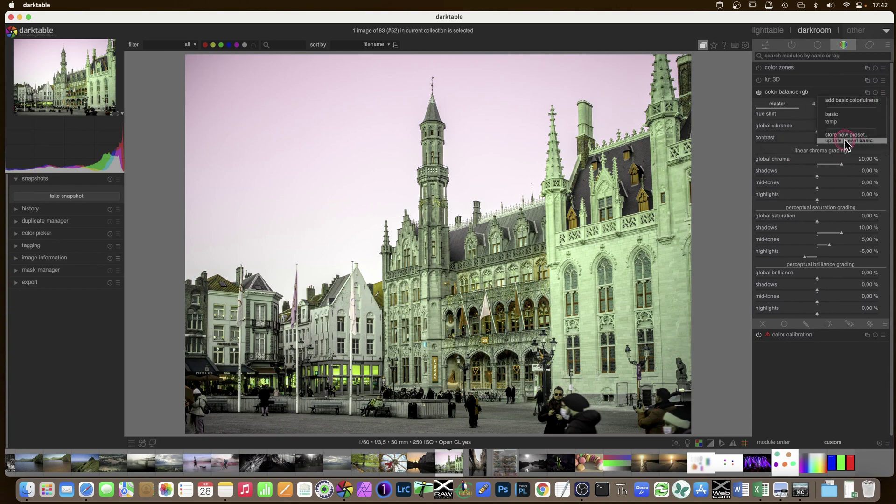
click(875, 142)
click(886, 95)
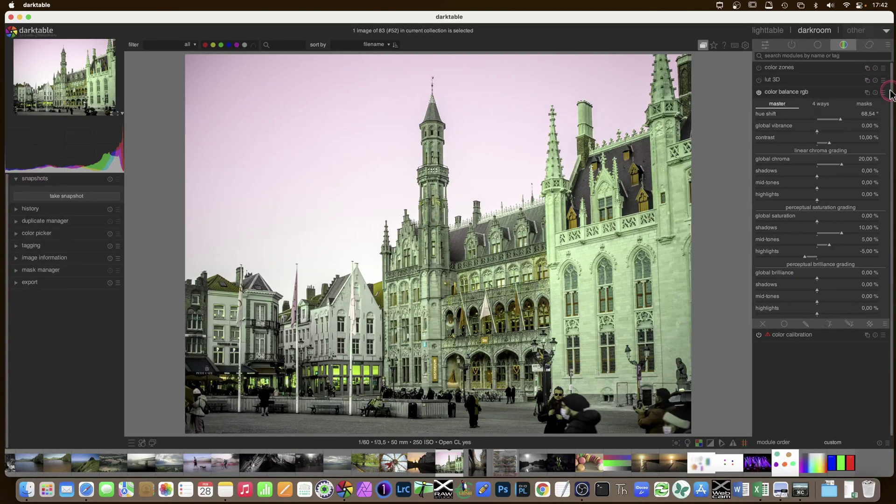
double_click(843, 123)
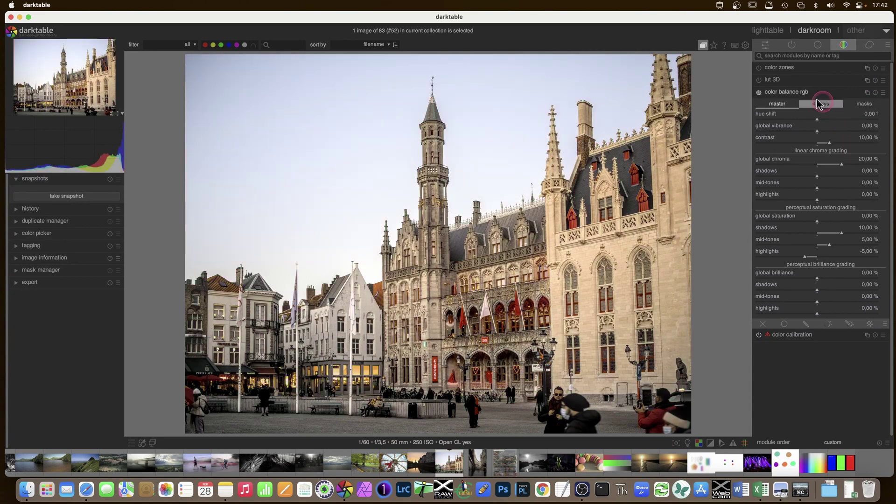
click(781, 93)
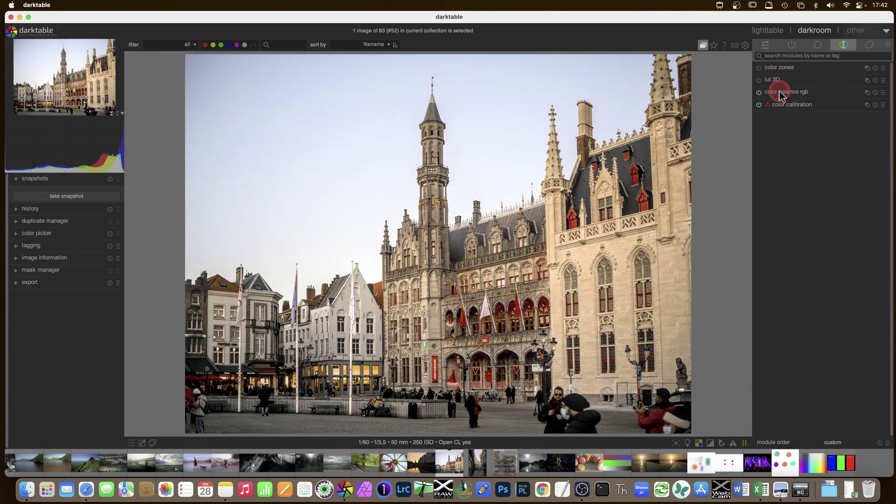
click(887, 46)
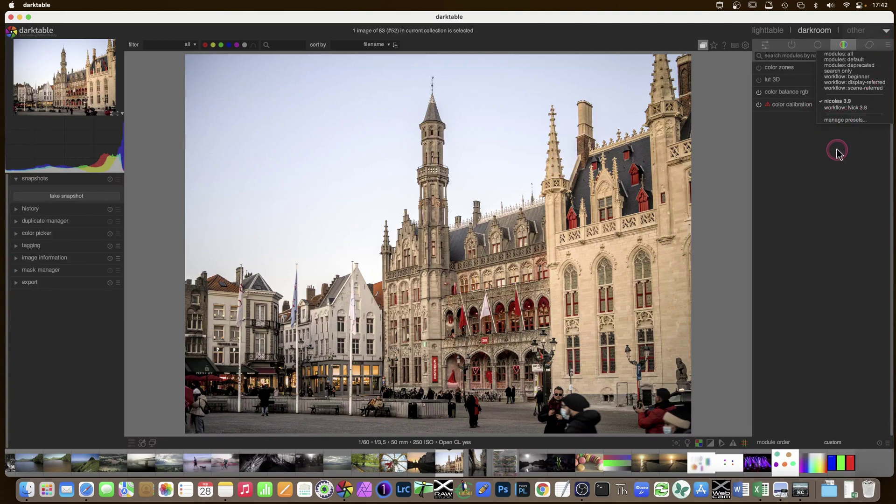
click(800, 149)
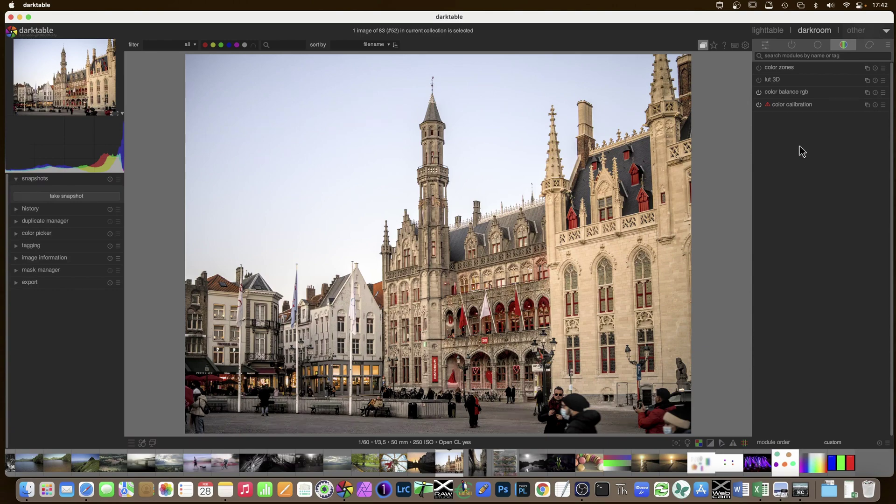
click(888, 45)
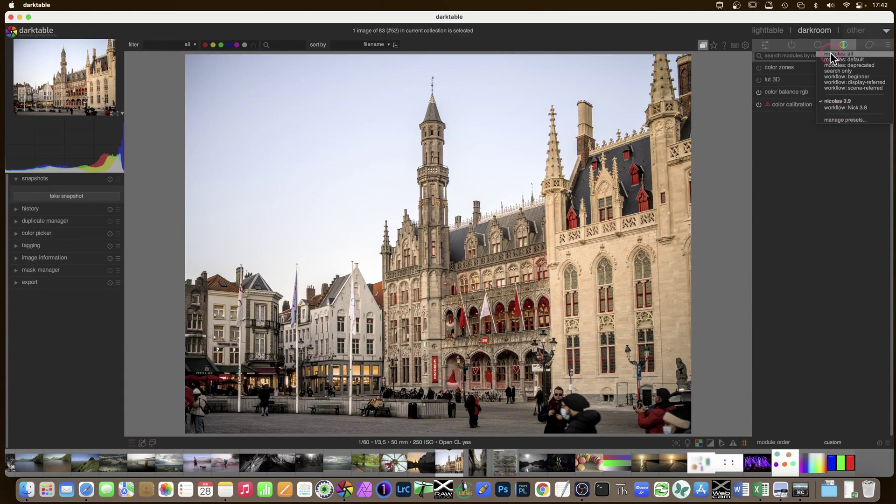
click(887, 45)
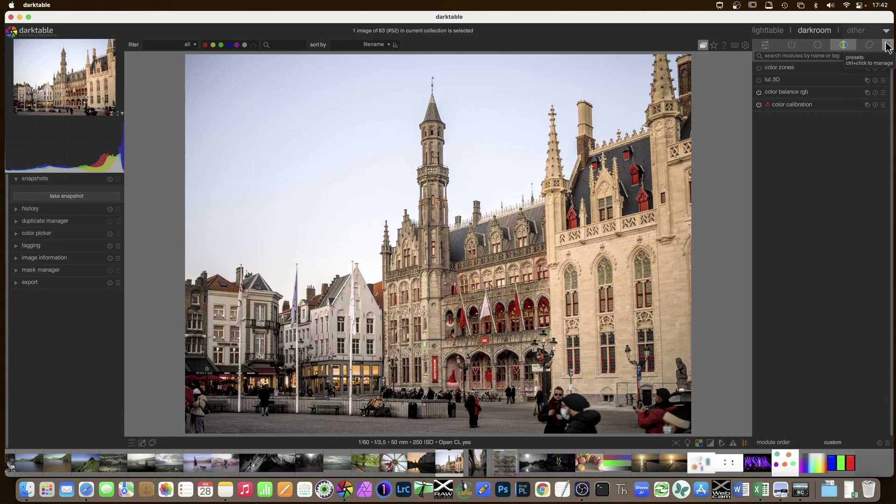
click(846, 162)
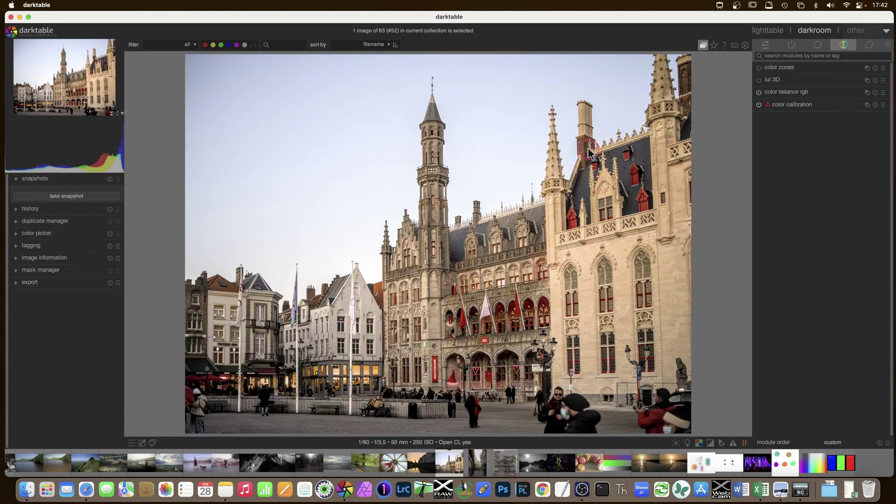
click(824, 207)
drag(824, 206, 748, 183)
key(super+shift)
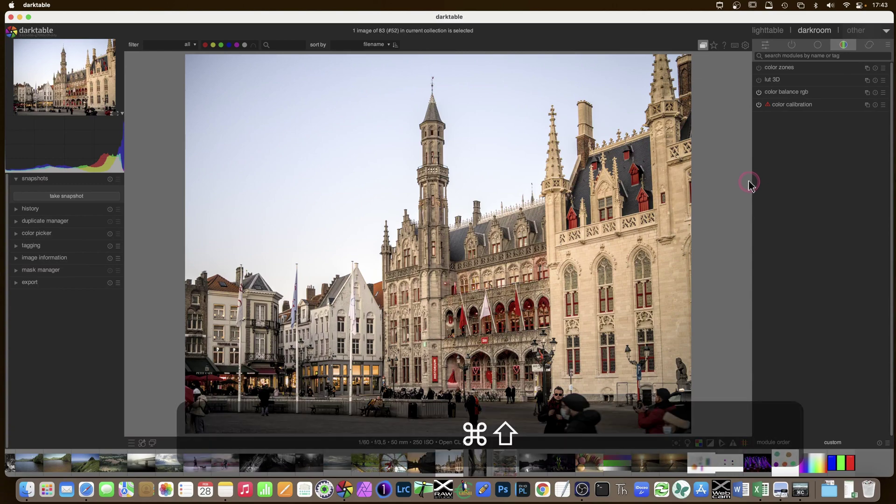
Hide the top filter and sort bar with Shift+Cmd+T and switch to the quick access panel.
key(super+shift+t)
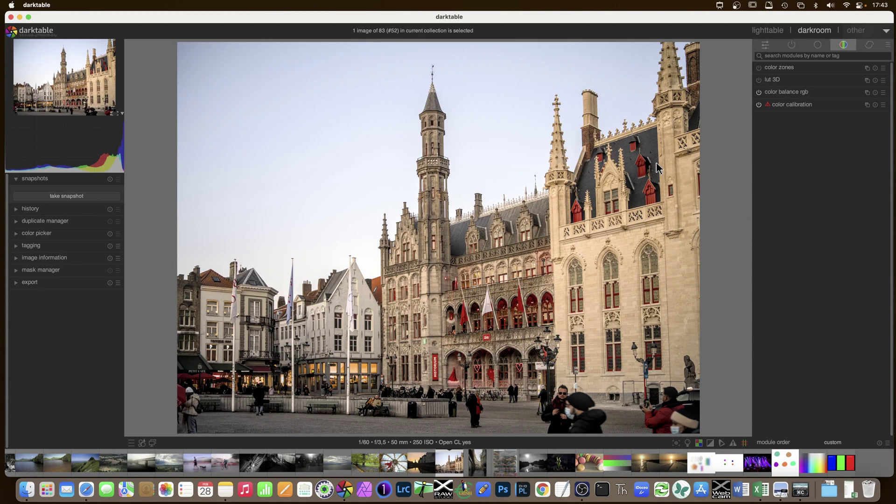
click(766, 44)
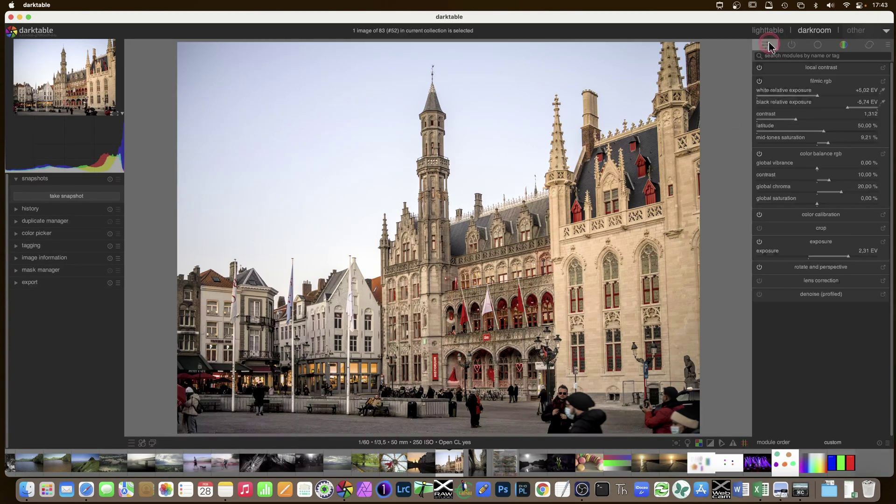